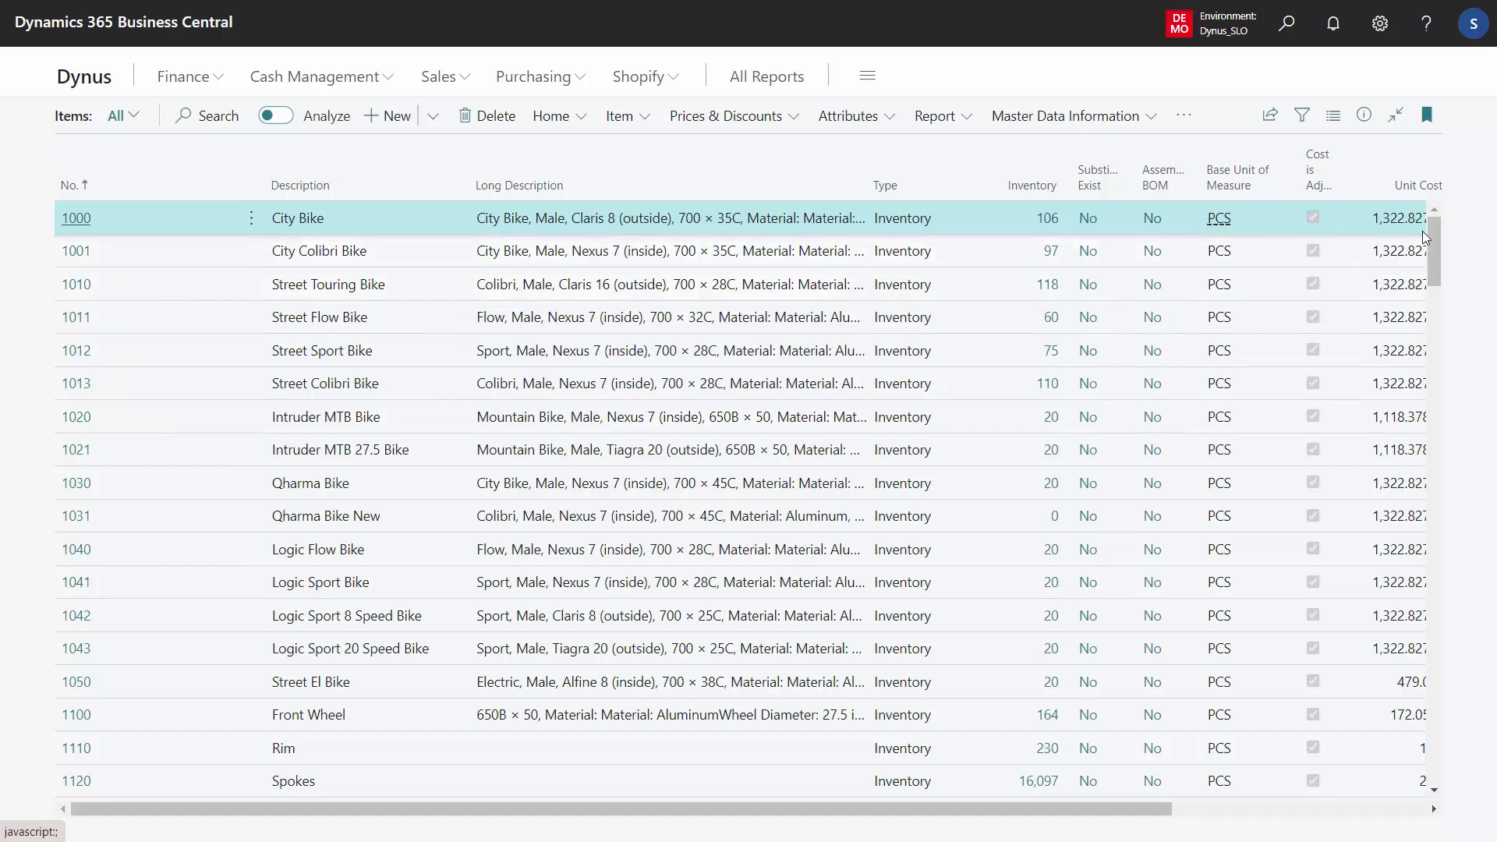
Copy item 7000 Touring T-Shirt as new item 7010 with the description Touring T-Shirt Red
{"action": "left_click_drag", "start_coordinate": [1436, 245], "coordinate": [1444, 422]}
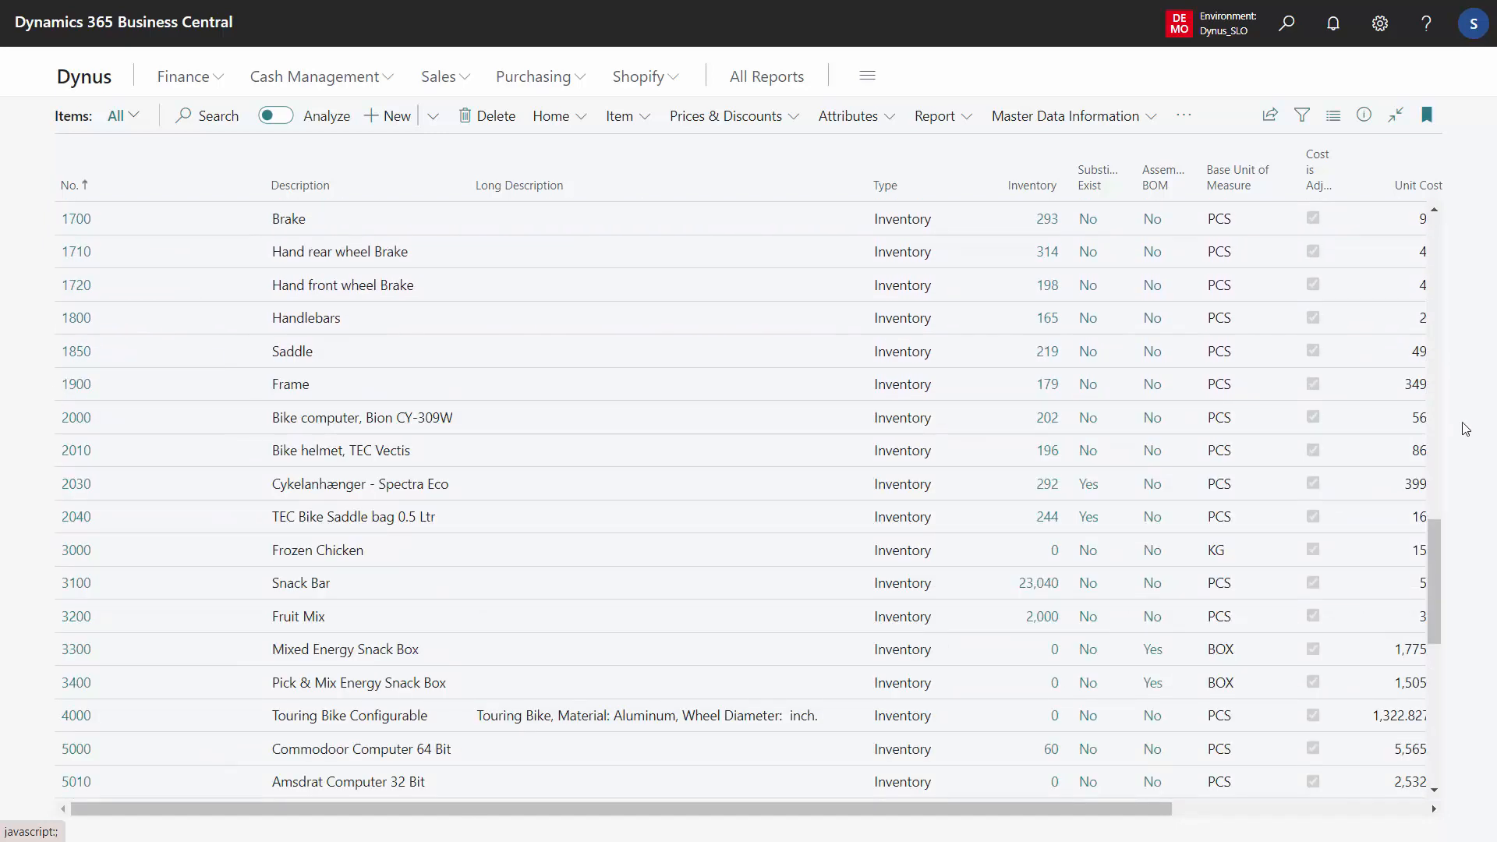
{"action": "left_click_drag", "start_coordinate": [1436, 526], "coordinate": [1442, 702]}
{"action": "left_click", "coordinate": [585, 287]}
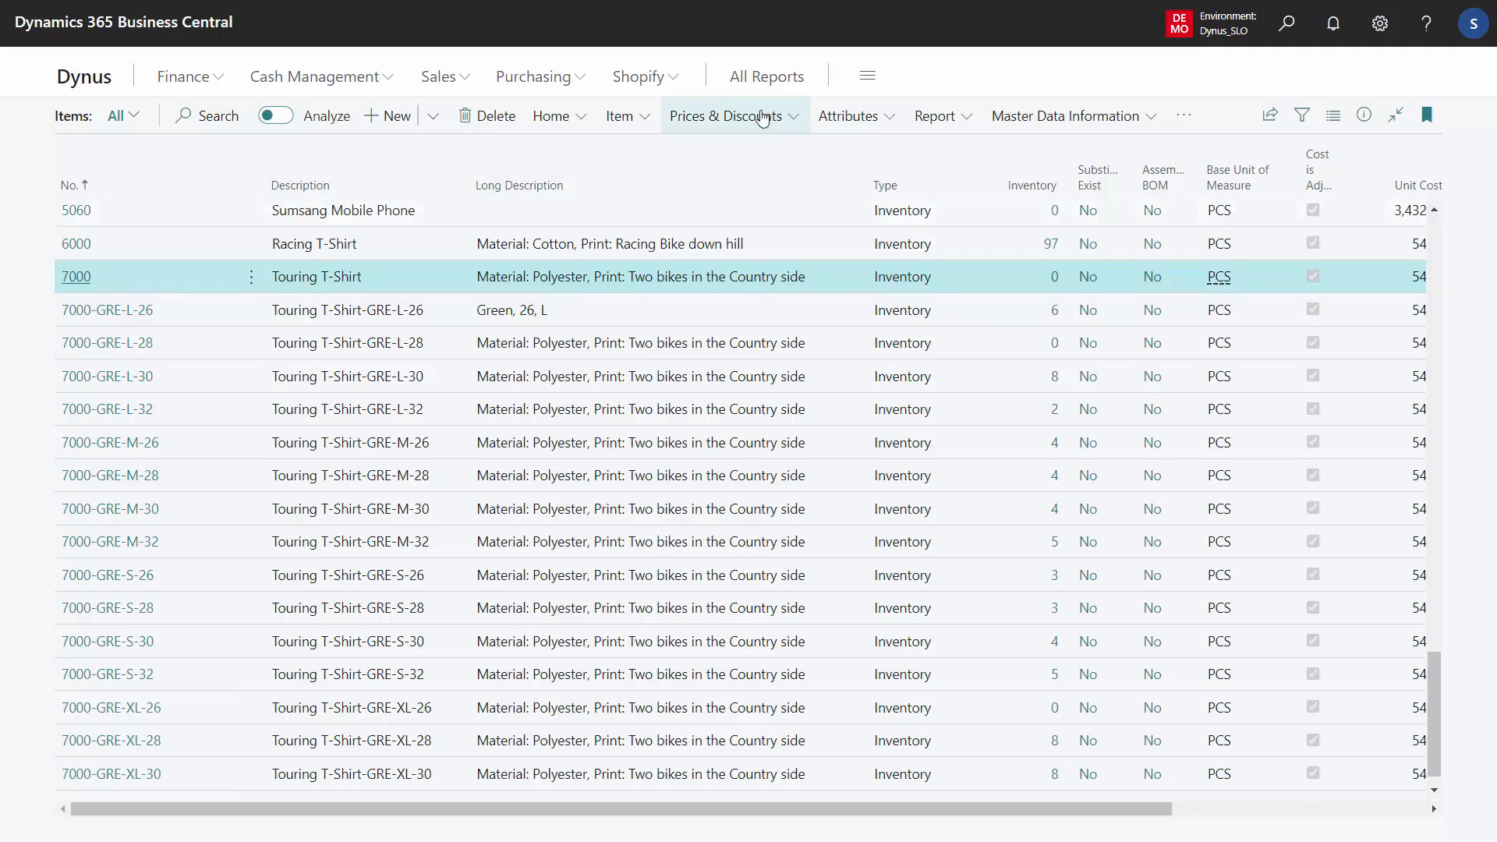
{"action": "left_click", "coordinate": [1054, 116]}
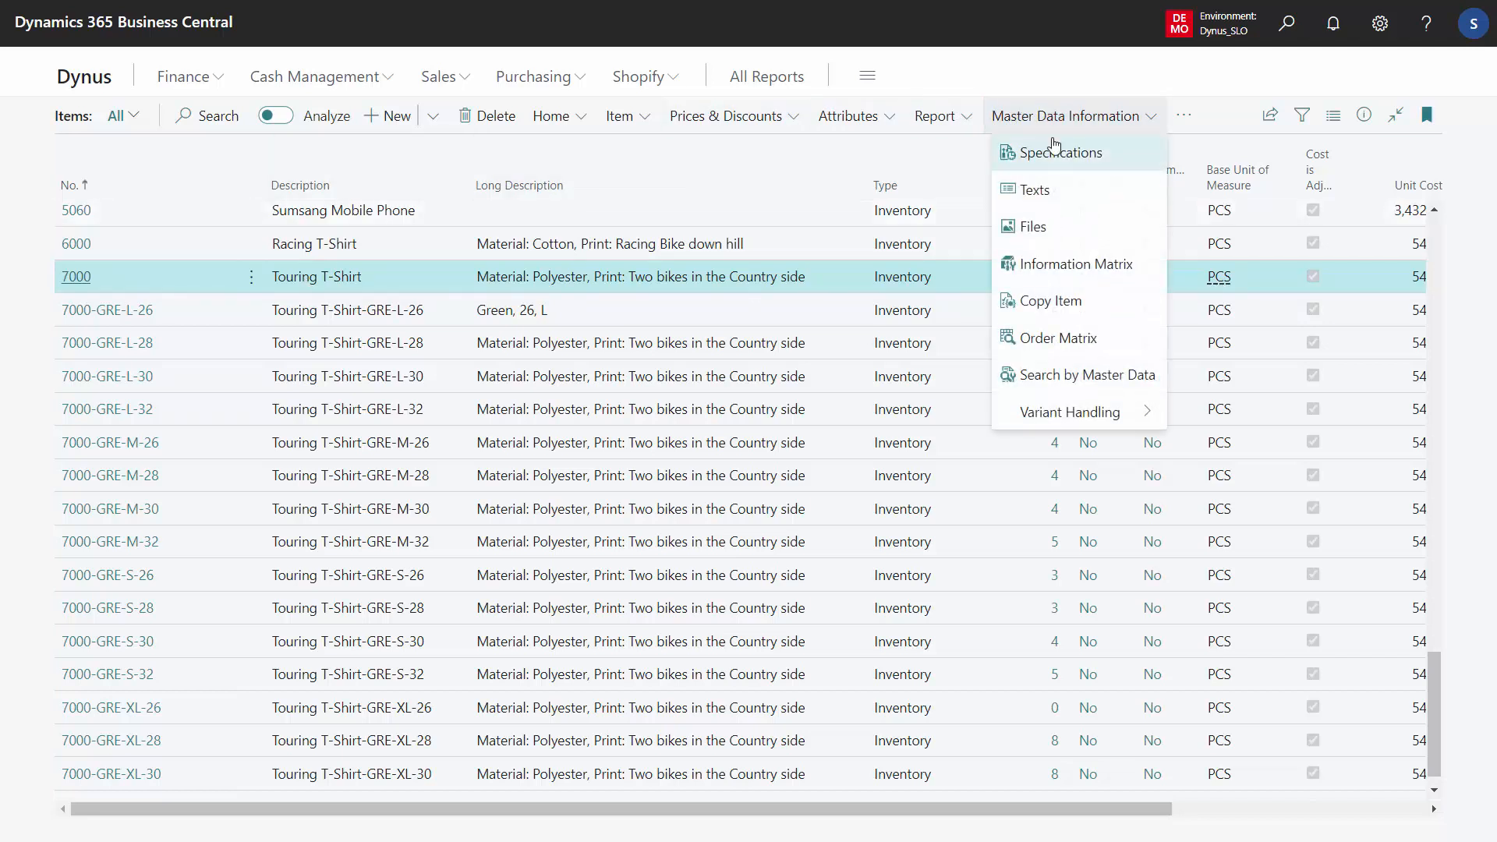
{"action": "left_click", "coordinate": [1070, 304]}
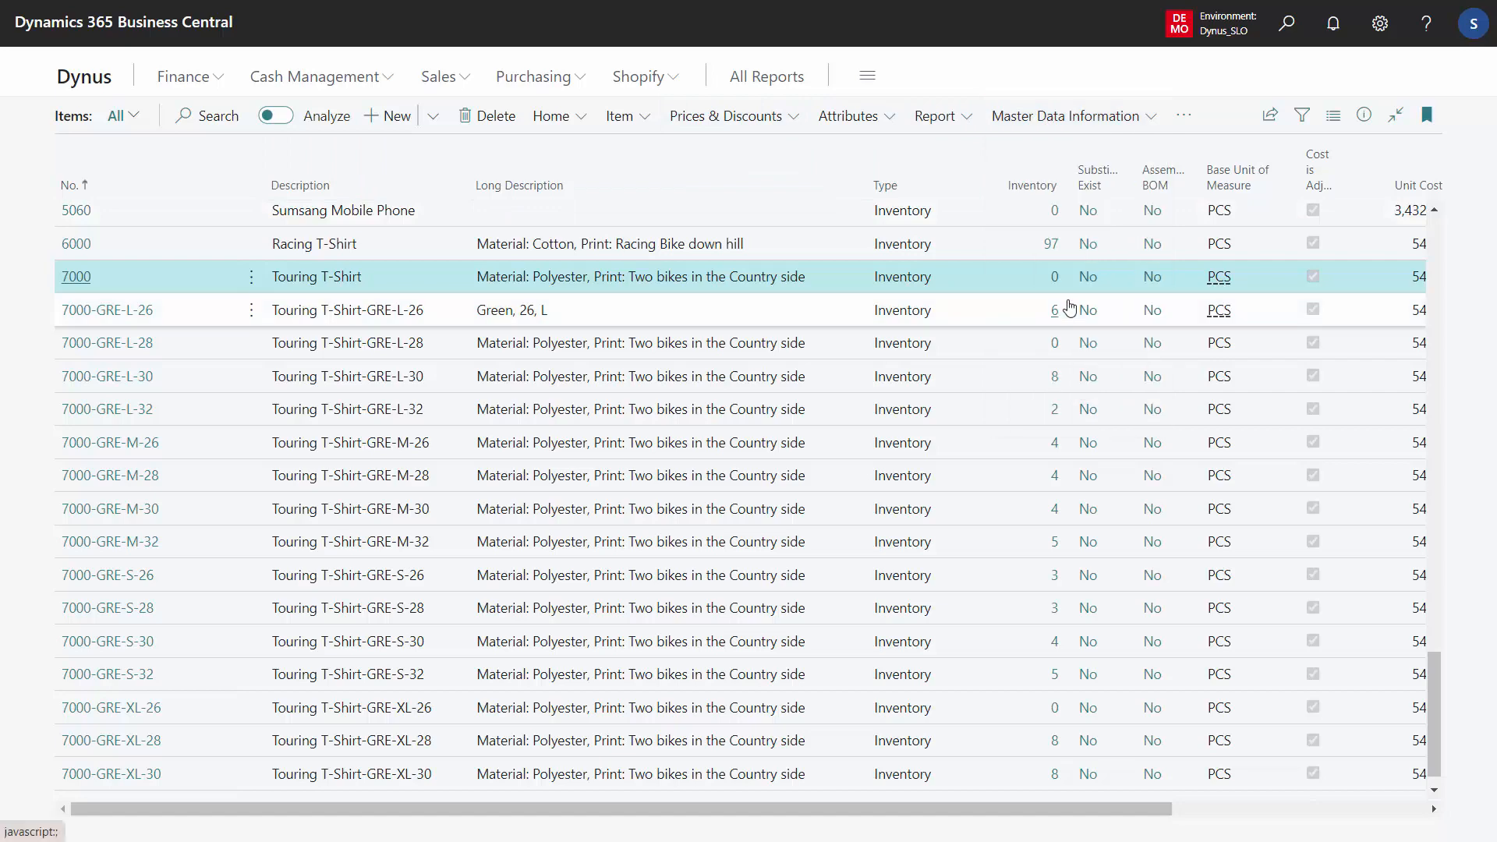
{"action": "left_click", "coordinate": [961, 209]}
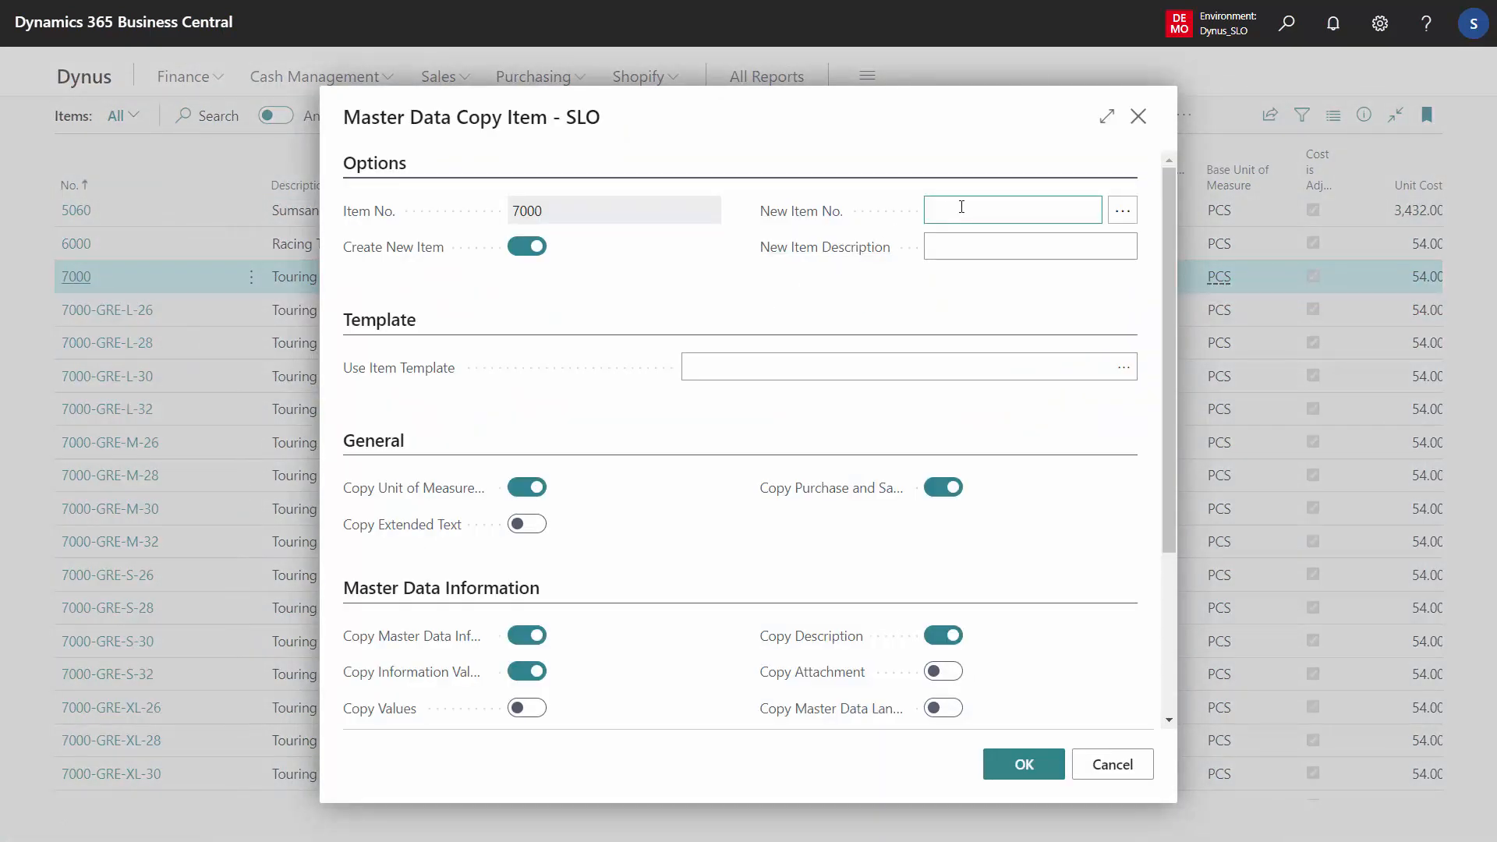
{"action": "type", "text": "7010"}
{"action": "left_click", "coordinate": [945, 245]}
{"action": "type", "text": "Touring T-"}
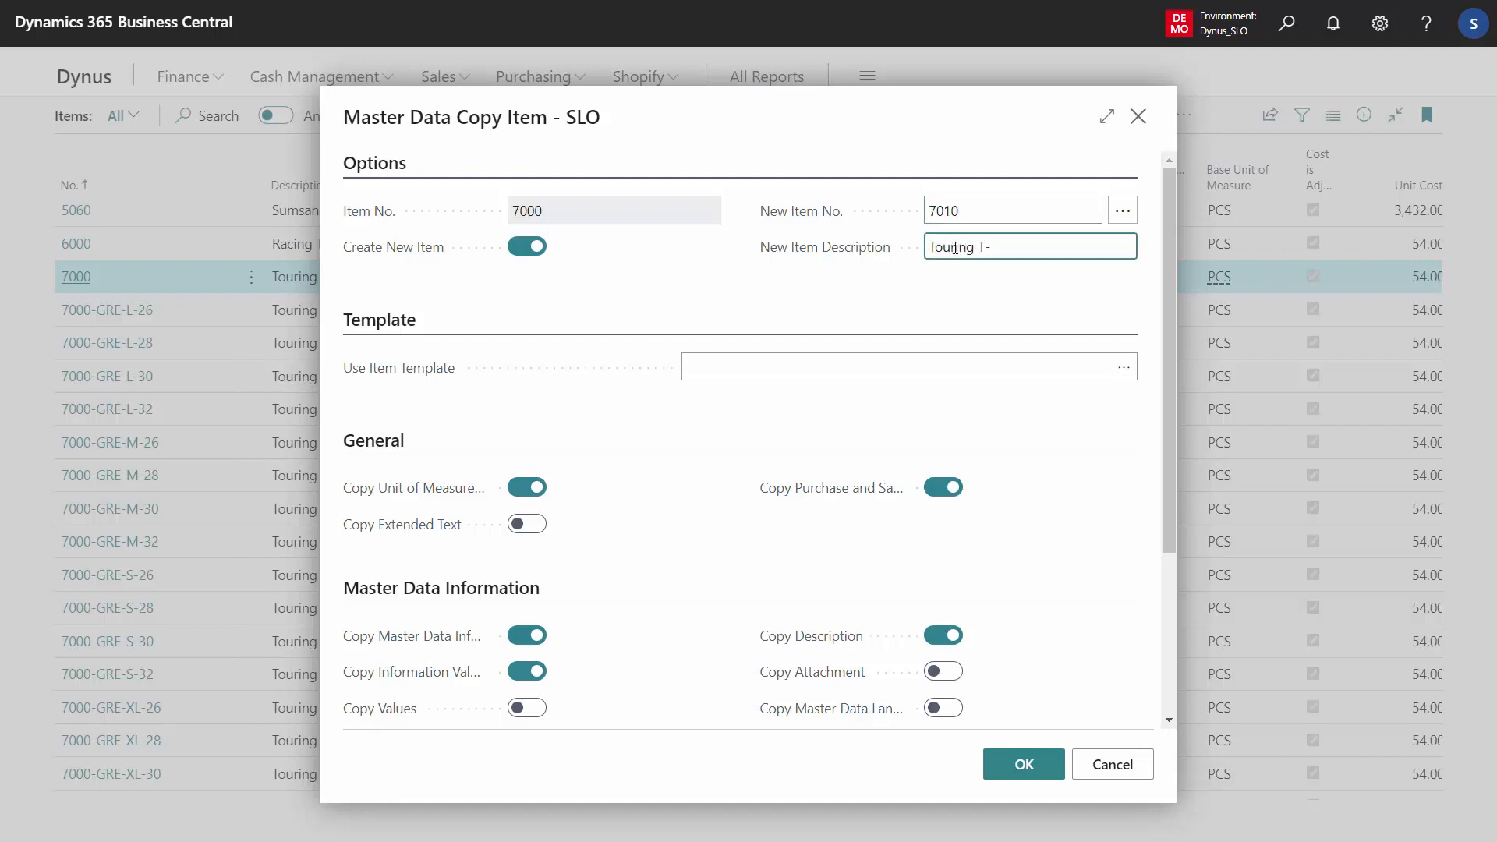
{"action": "type", "text": "Shirt Red"}
{"action": "left_click", "coordinate": [1024, 766]}
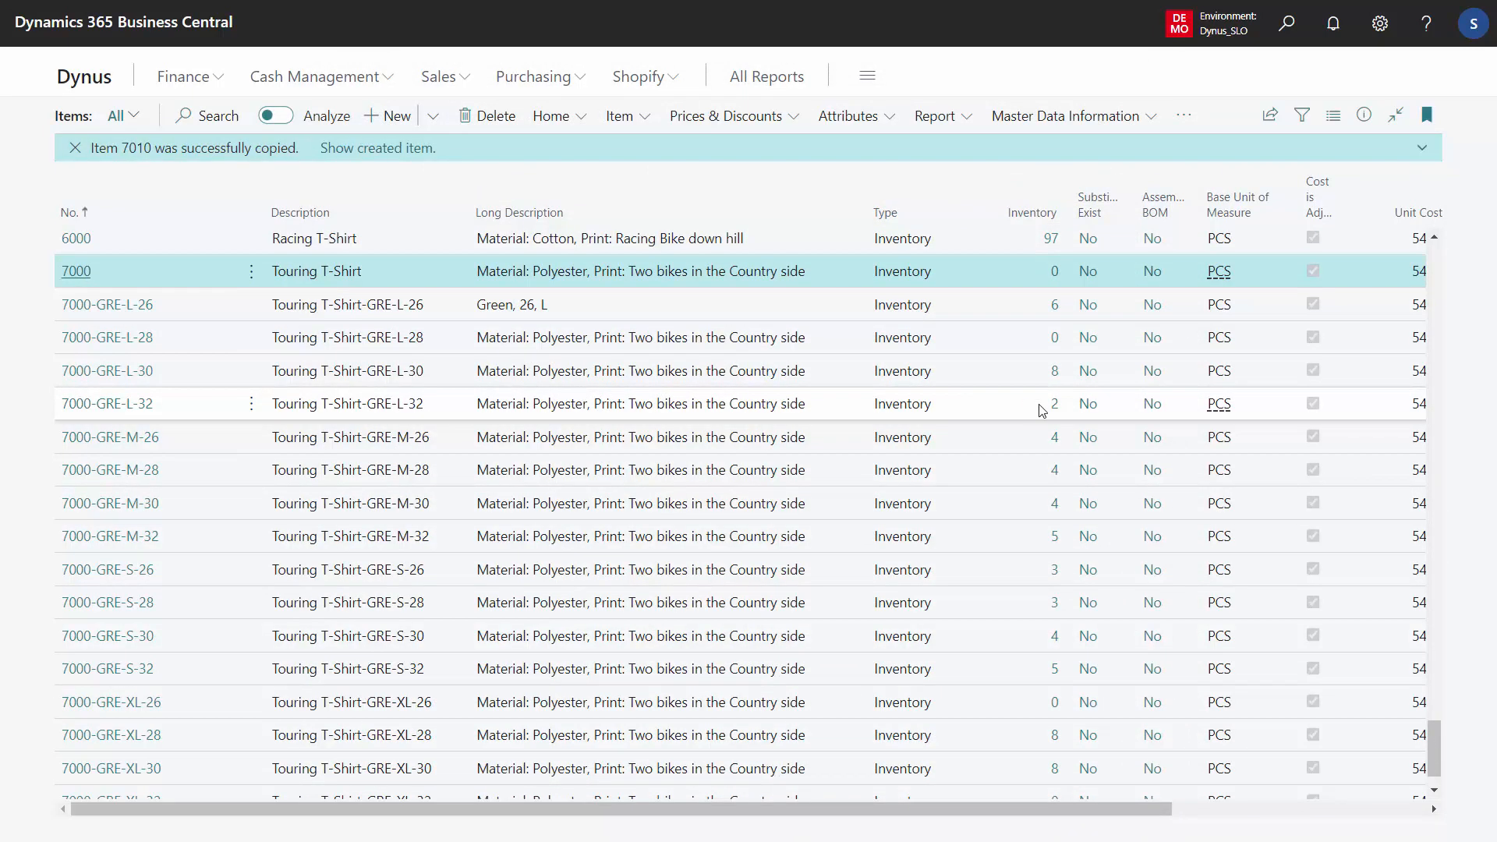
Open the new item 7010's card and its master data specifications
{"action": "scroll", "coordinate": [1435, 740], "scroll_direction": "down", "scroll_amount": 2}
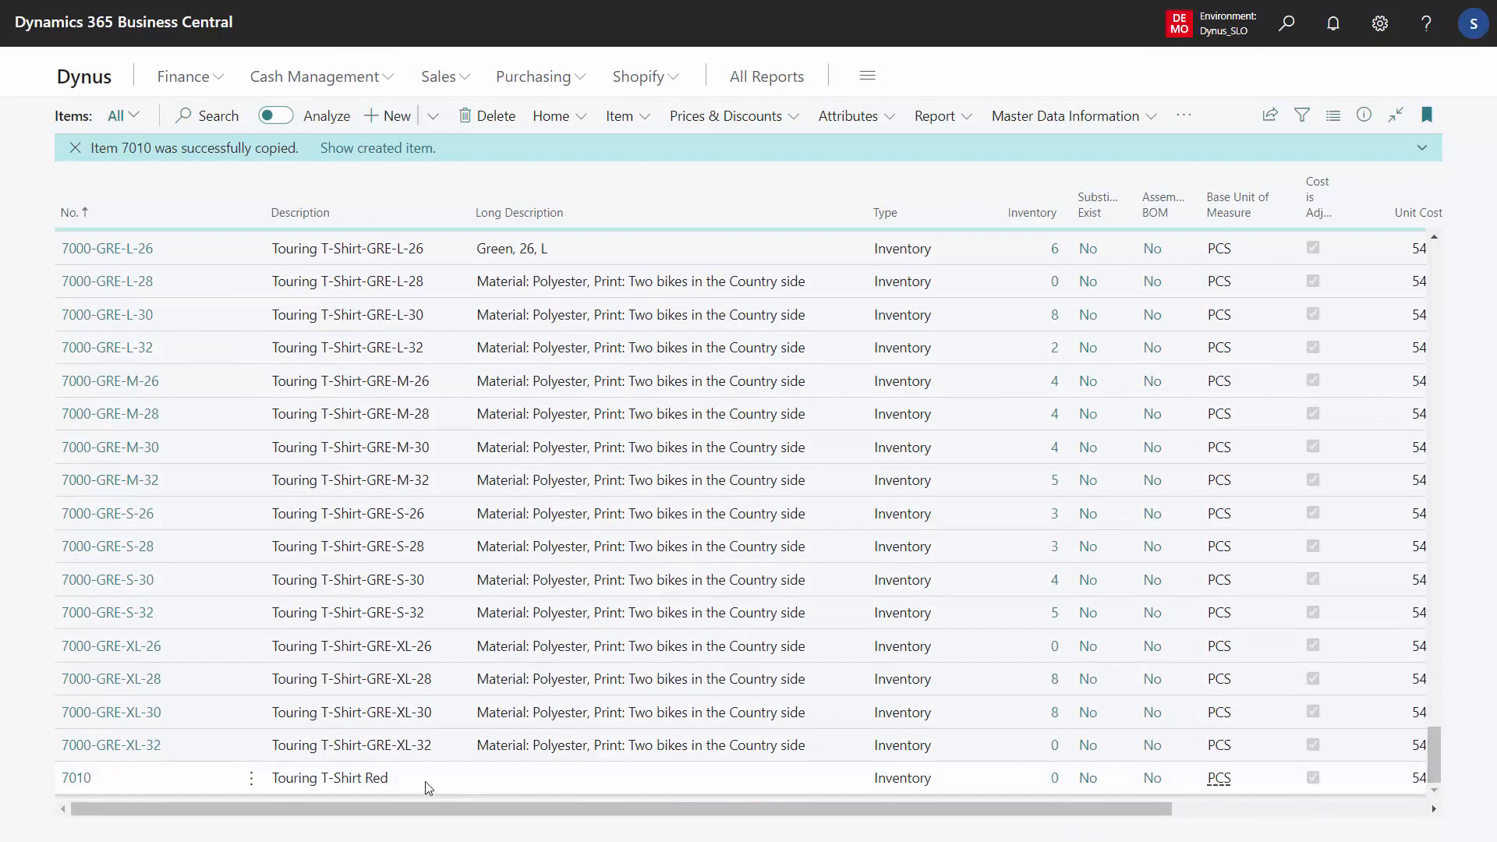
{"action": "left_click", "coordinate": [76, 777]}
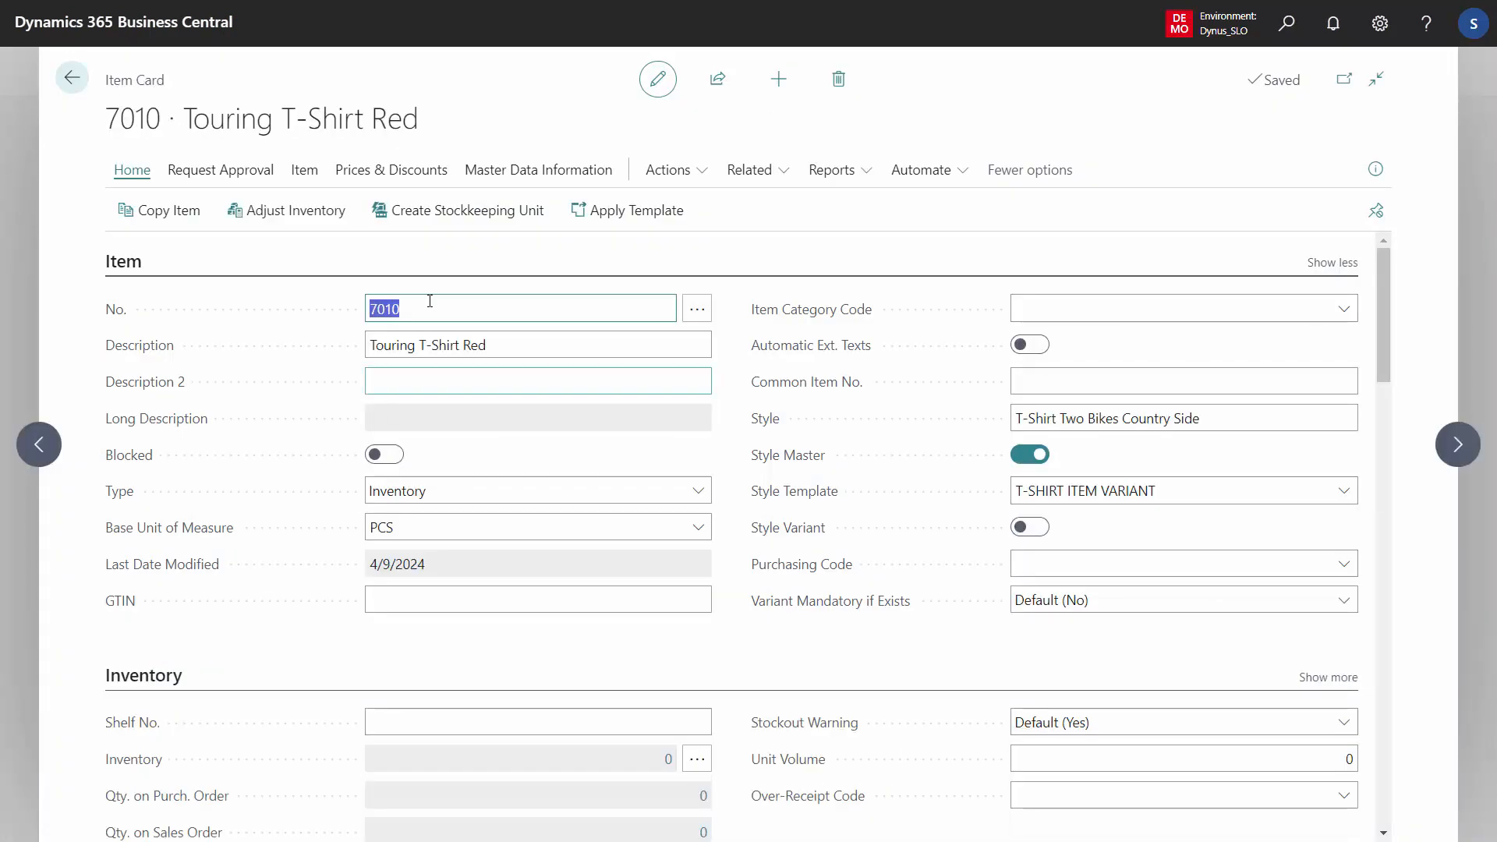
{"action": "left_click", "coordinate": [558, 174]}
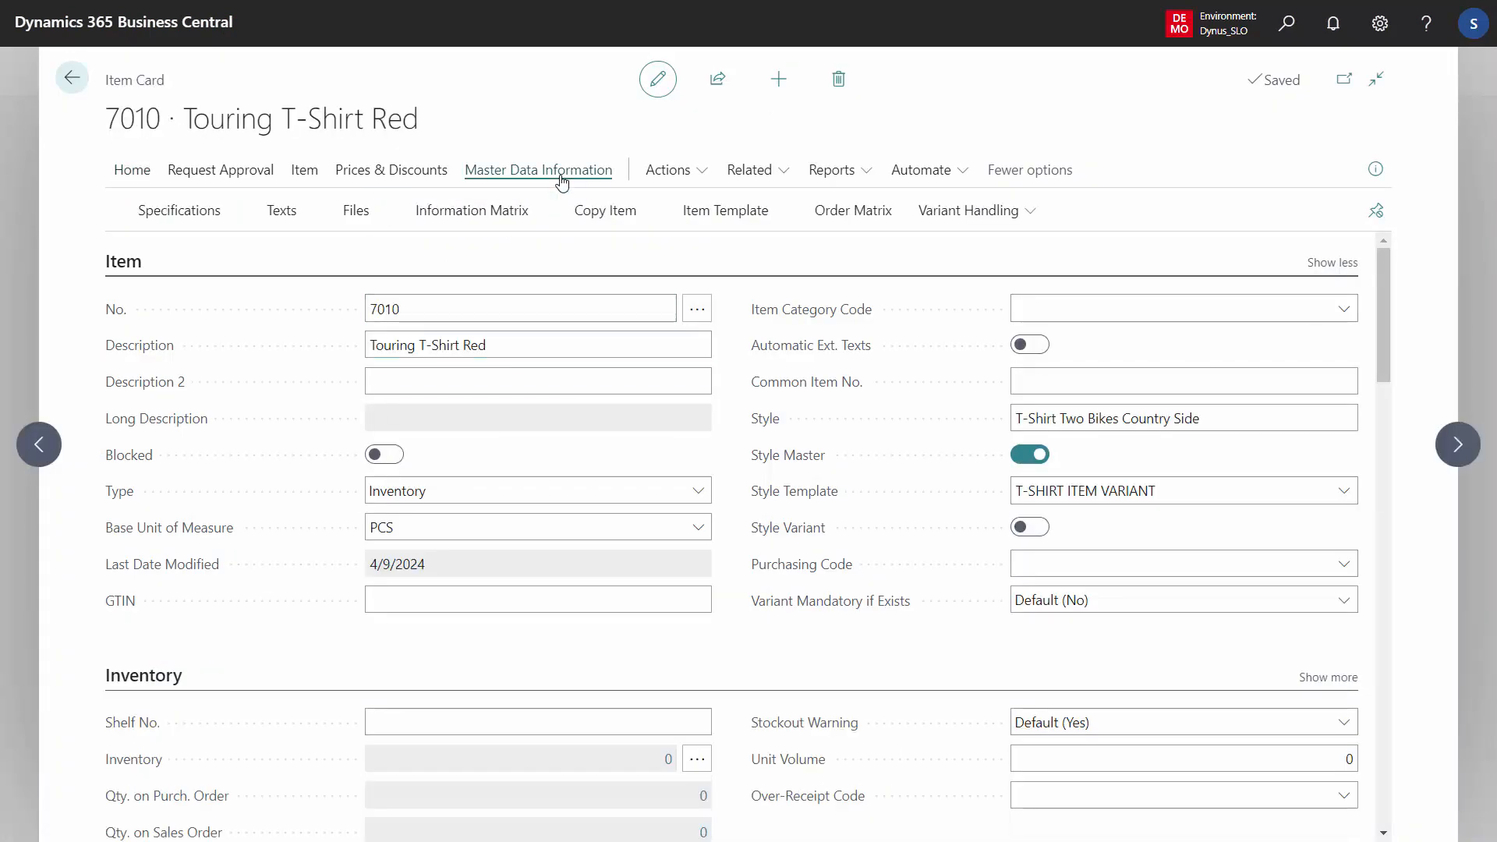
{"action": "left_click", "coordinate": [196, 212]}
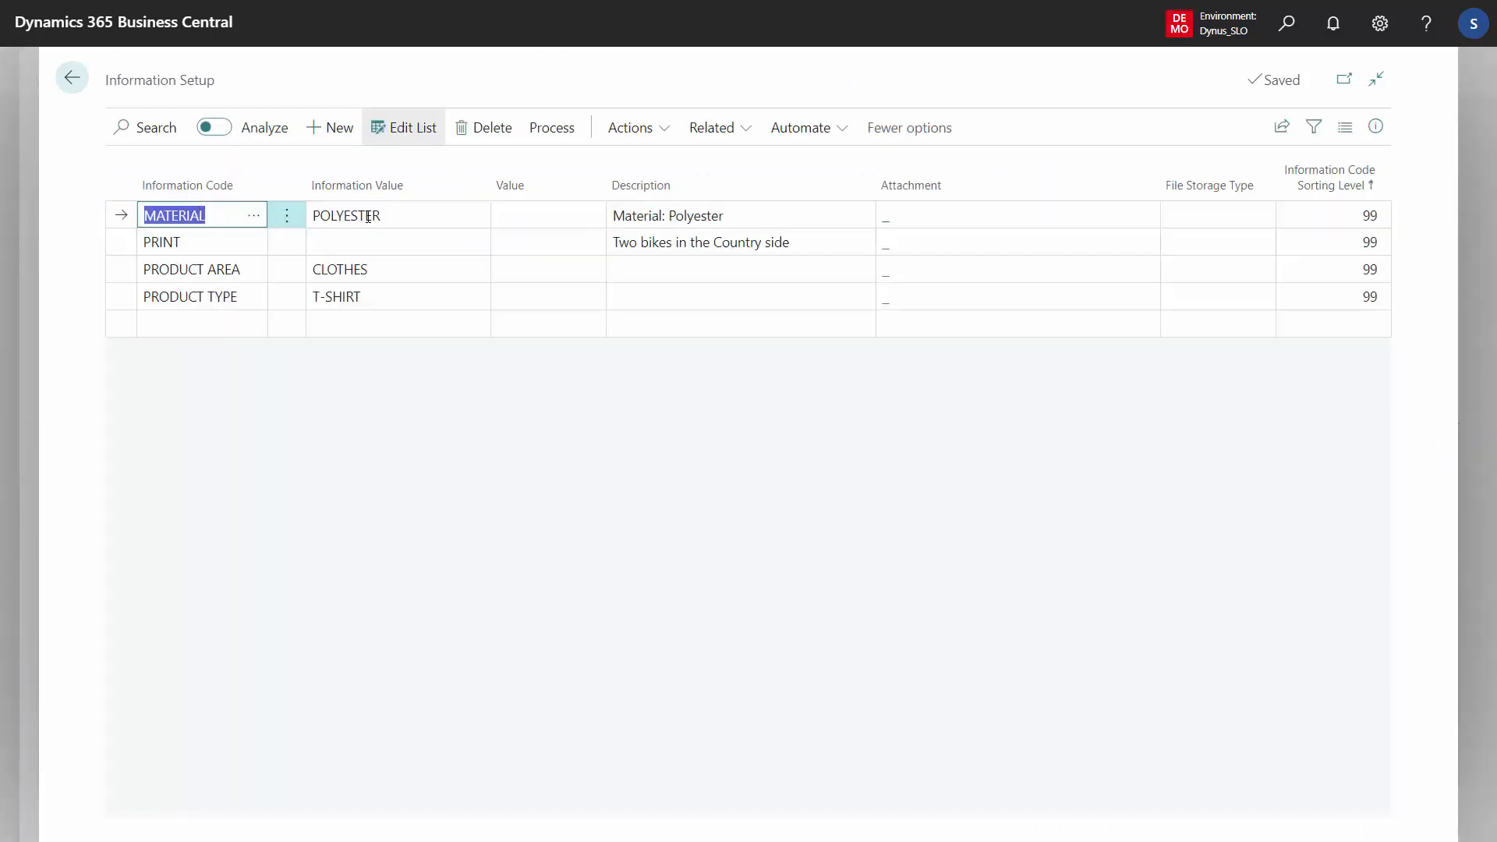
Change the PRINT specification's description to Two bikes by the Ocean
{"action": "left_click", "coordinate": [670, 243]}
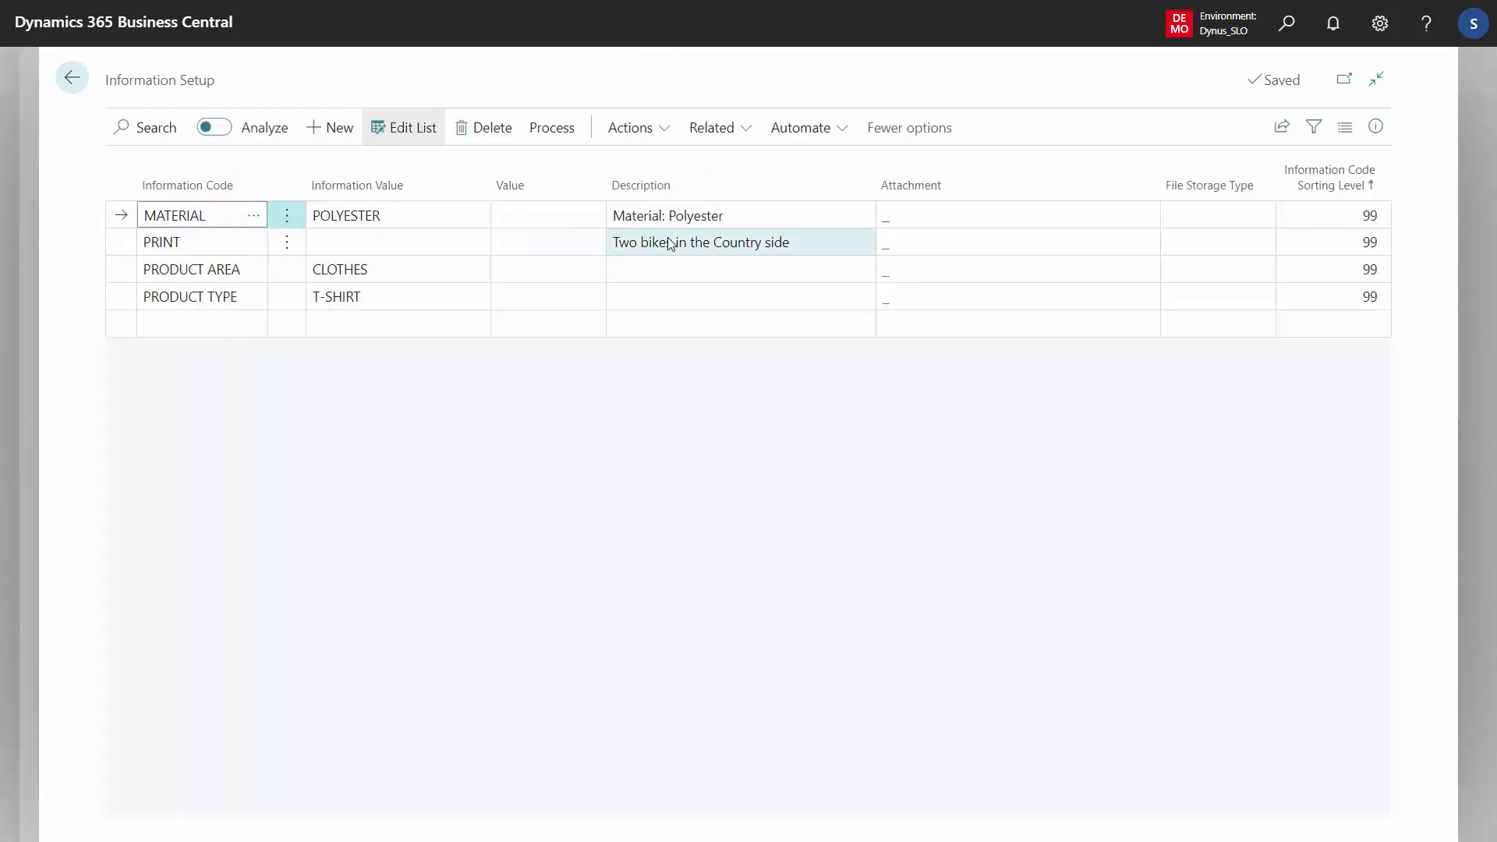
{"action": "left_click", "coordinate": [641, 244]}
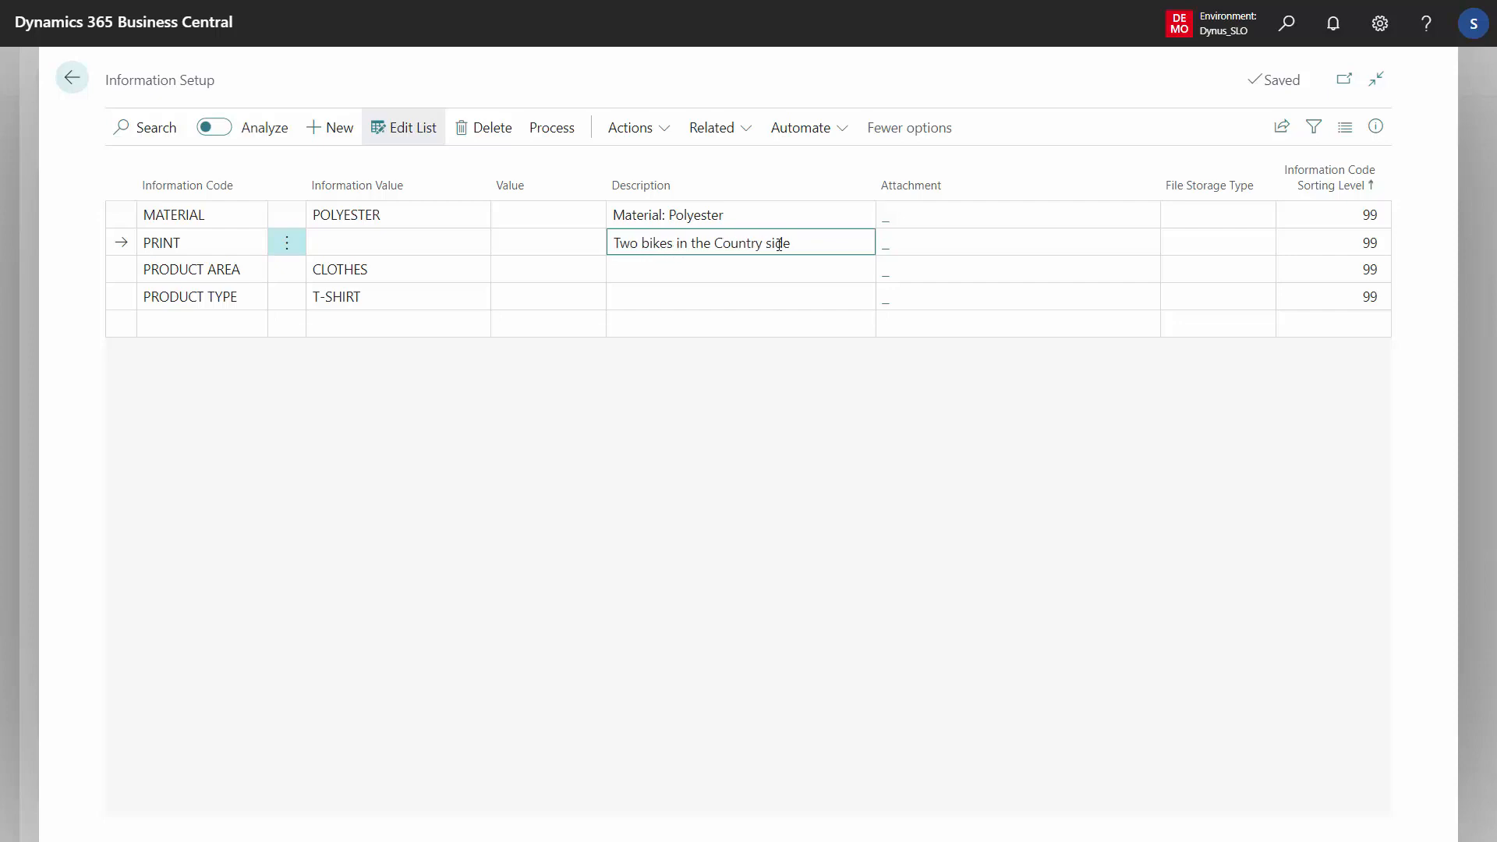
{"action": "left_click_drag", "start_coordinate": [806, 241], "coordinate": [605, 236]}
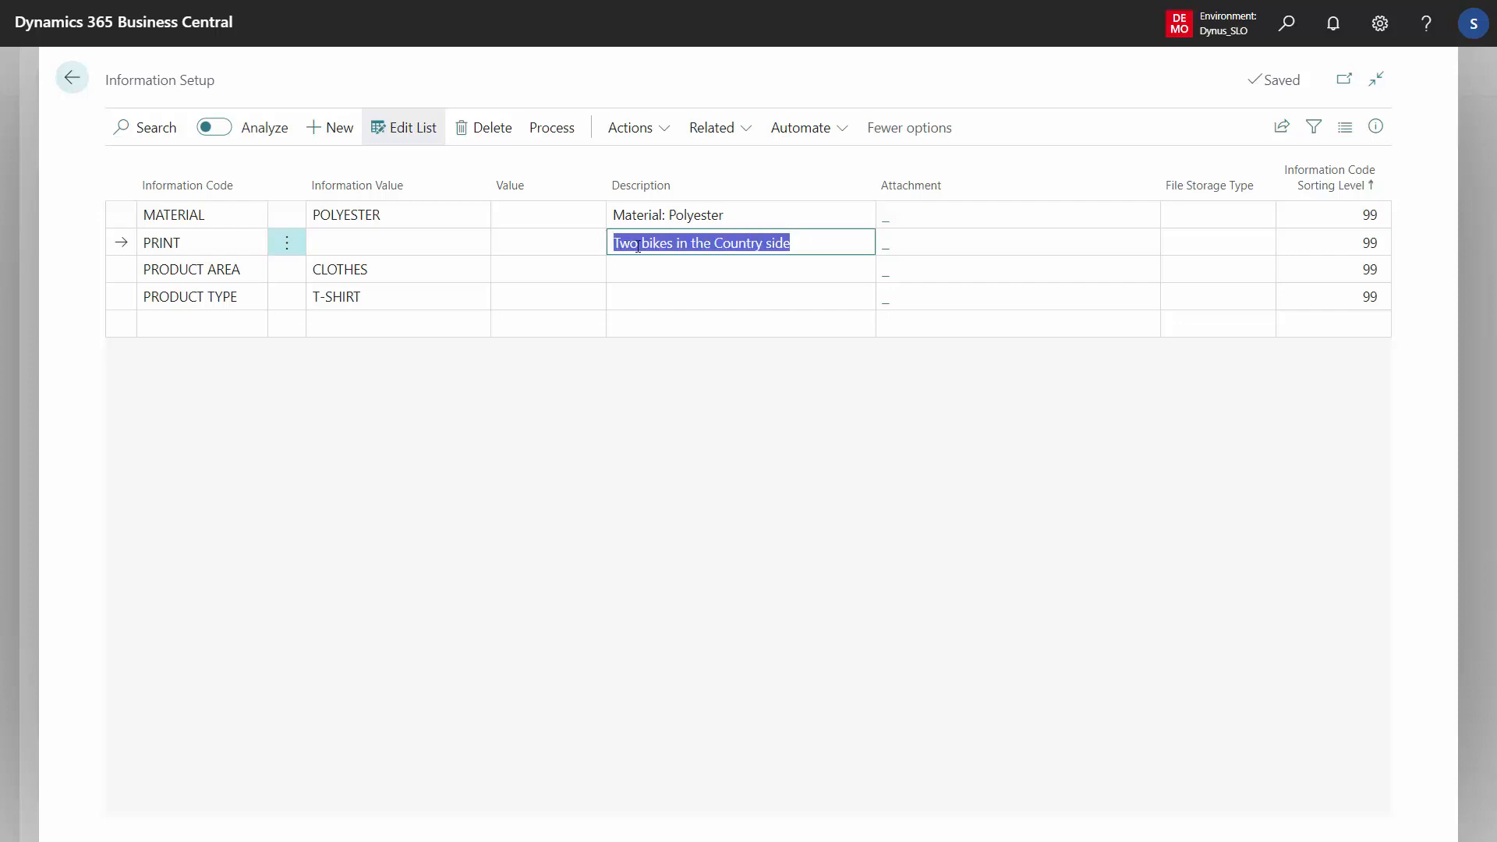
{"action": "left_click_drag", "start_coordinate": [809, 244], "coordinate": [675, 246]}
{"action": "type", "text": "b"}
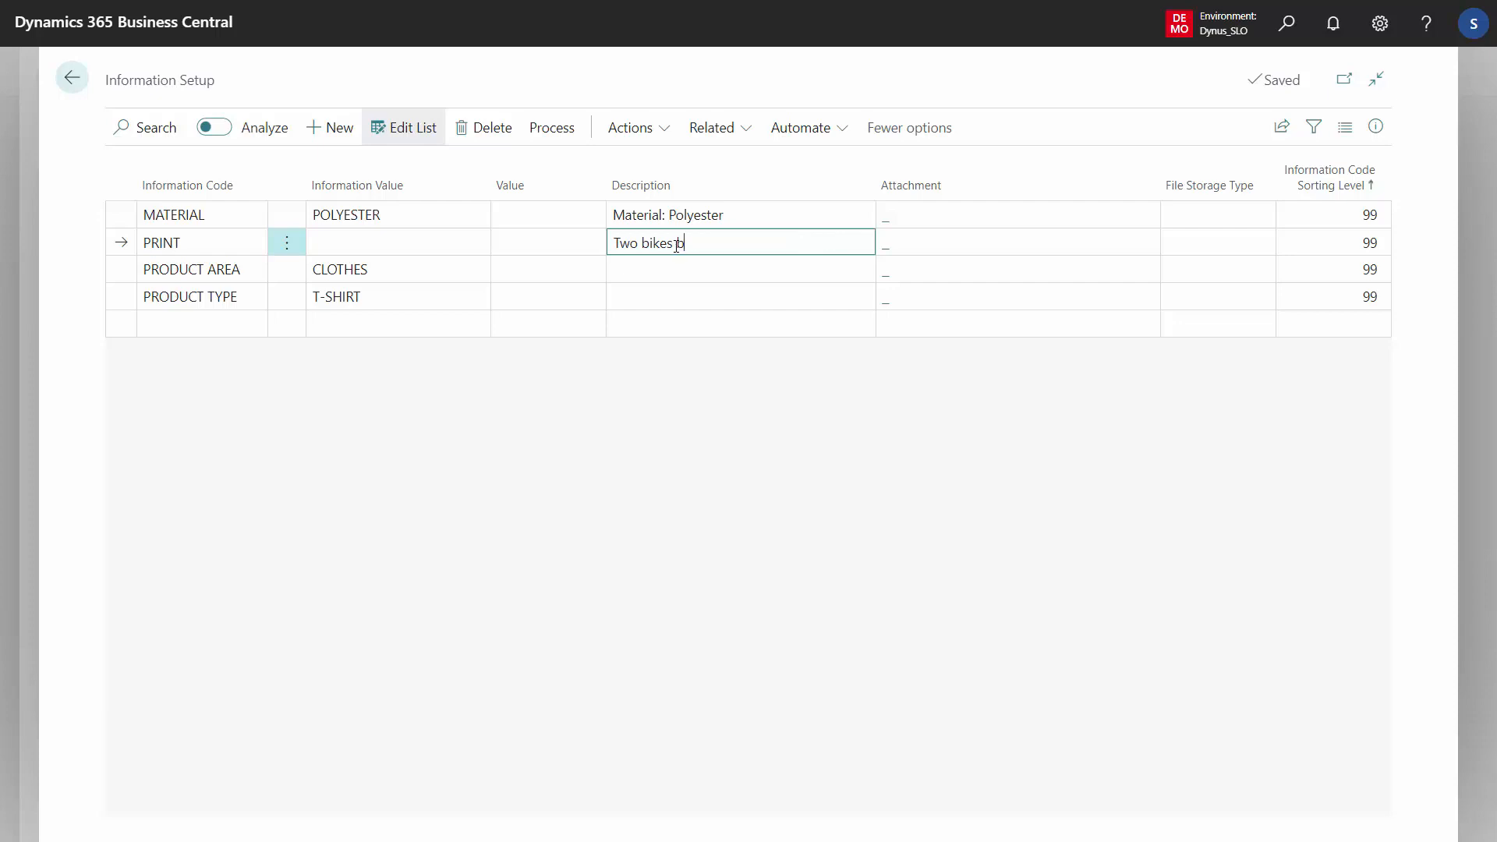
{"action": "type", "text": "y the Ocean"}
{"action": "key", "text": "Down"}
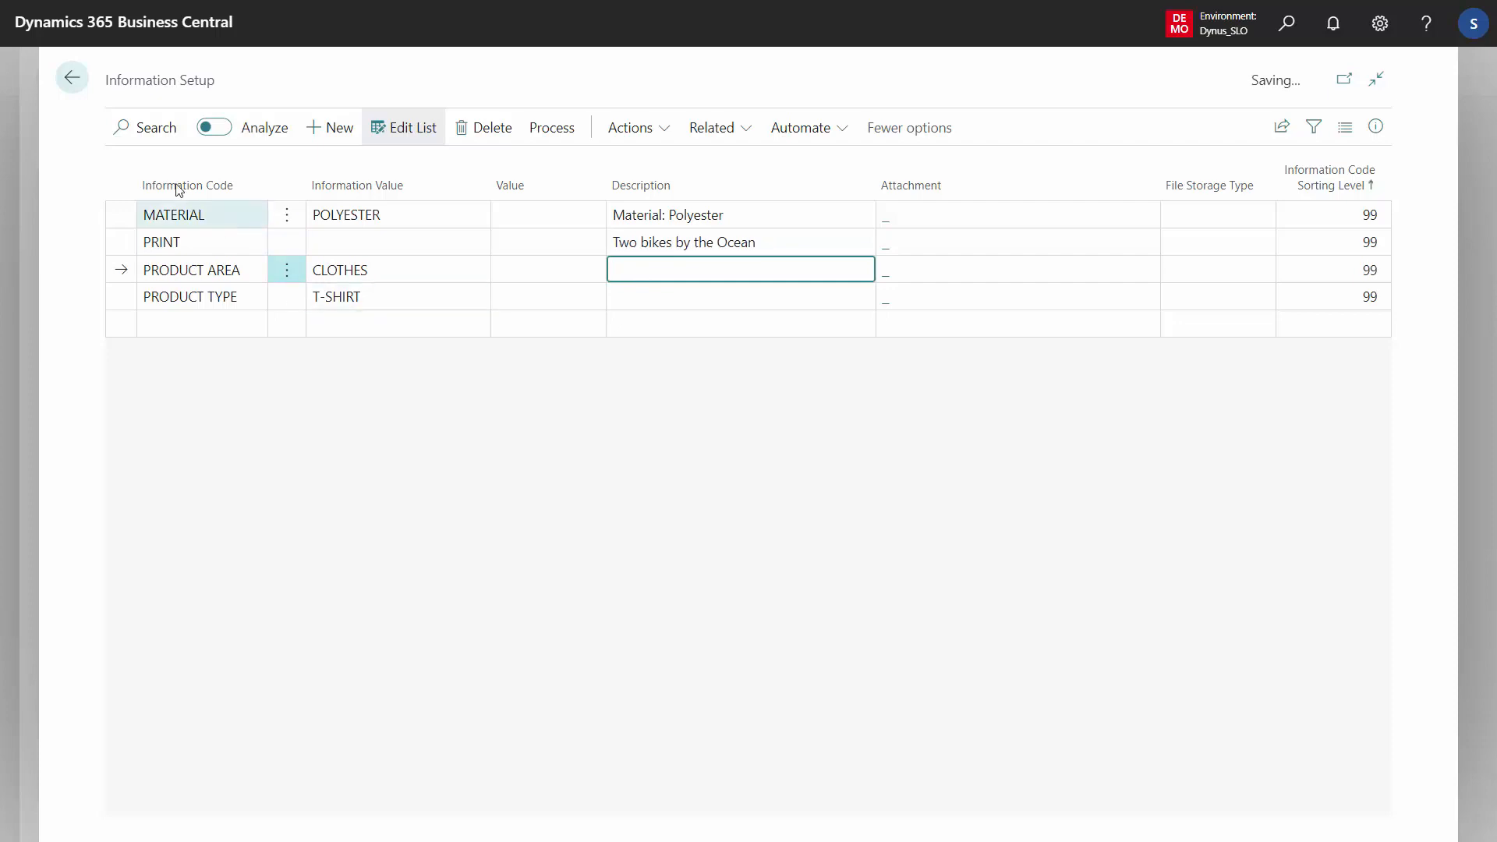
Return to the item card and change the Style to T-Shirt Two Bikes Ocean Side
{"action": "left_click", "coordinate": [72, 84]}
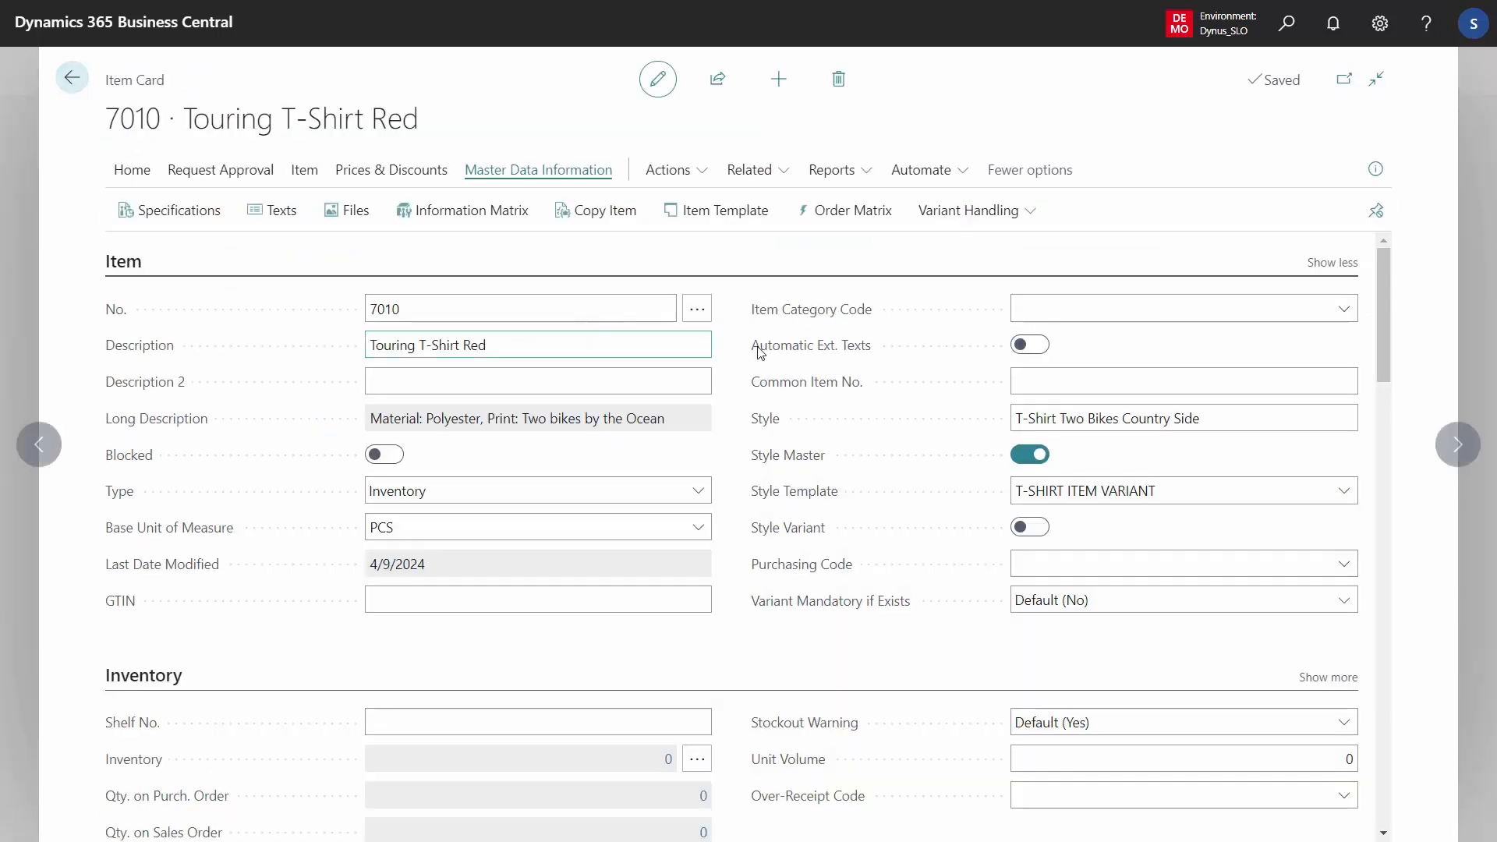
{"action": "left_click", "coordinate": [1131, 418]}
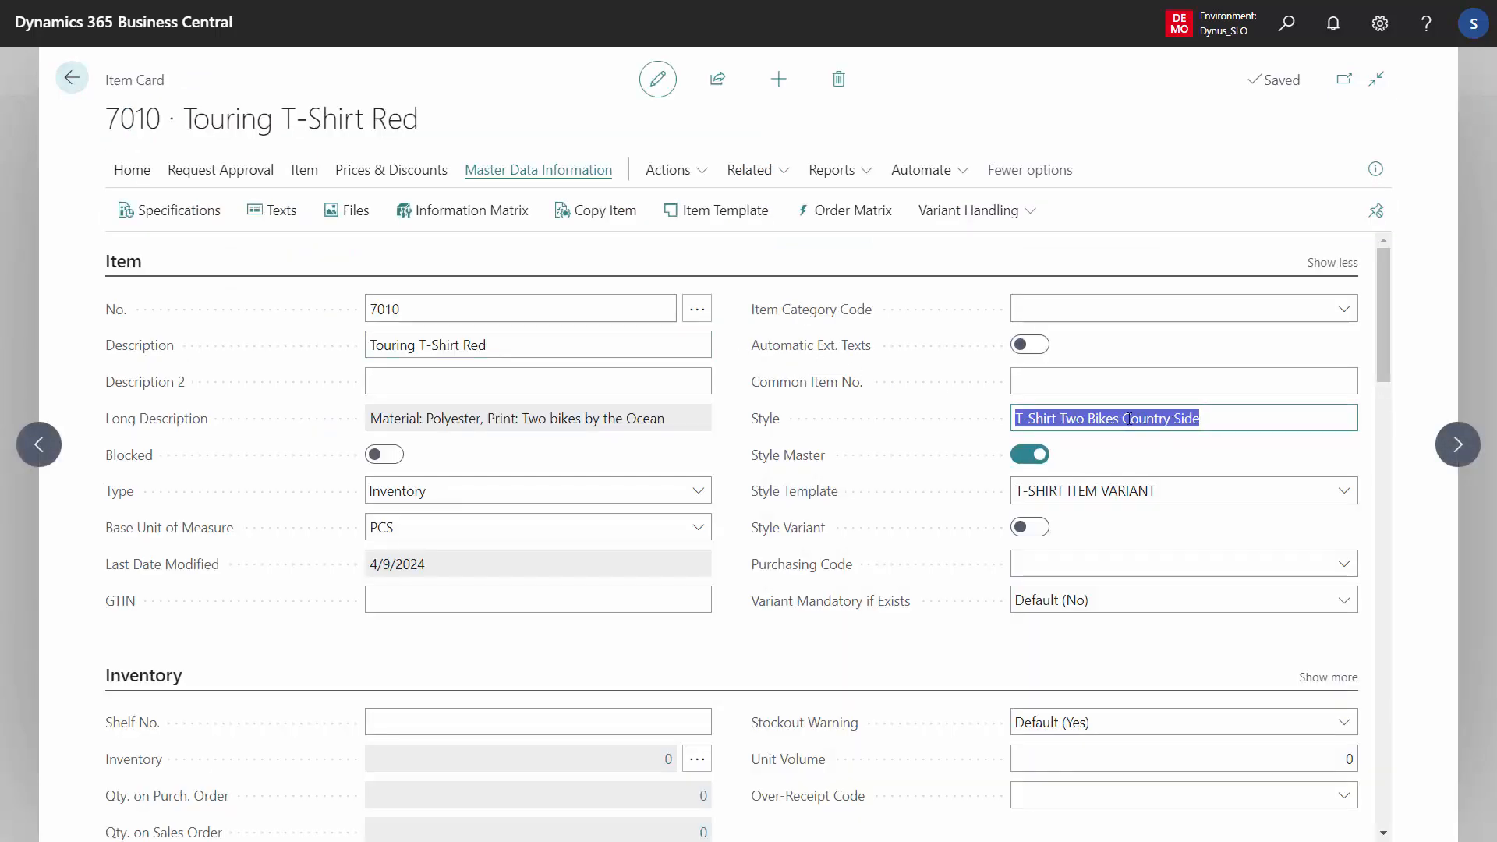
{"action": "left_click", "coordinate": [1128, 418]}
{"action": "double_click", "coordinate": [1129, 418]}
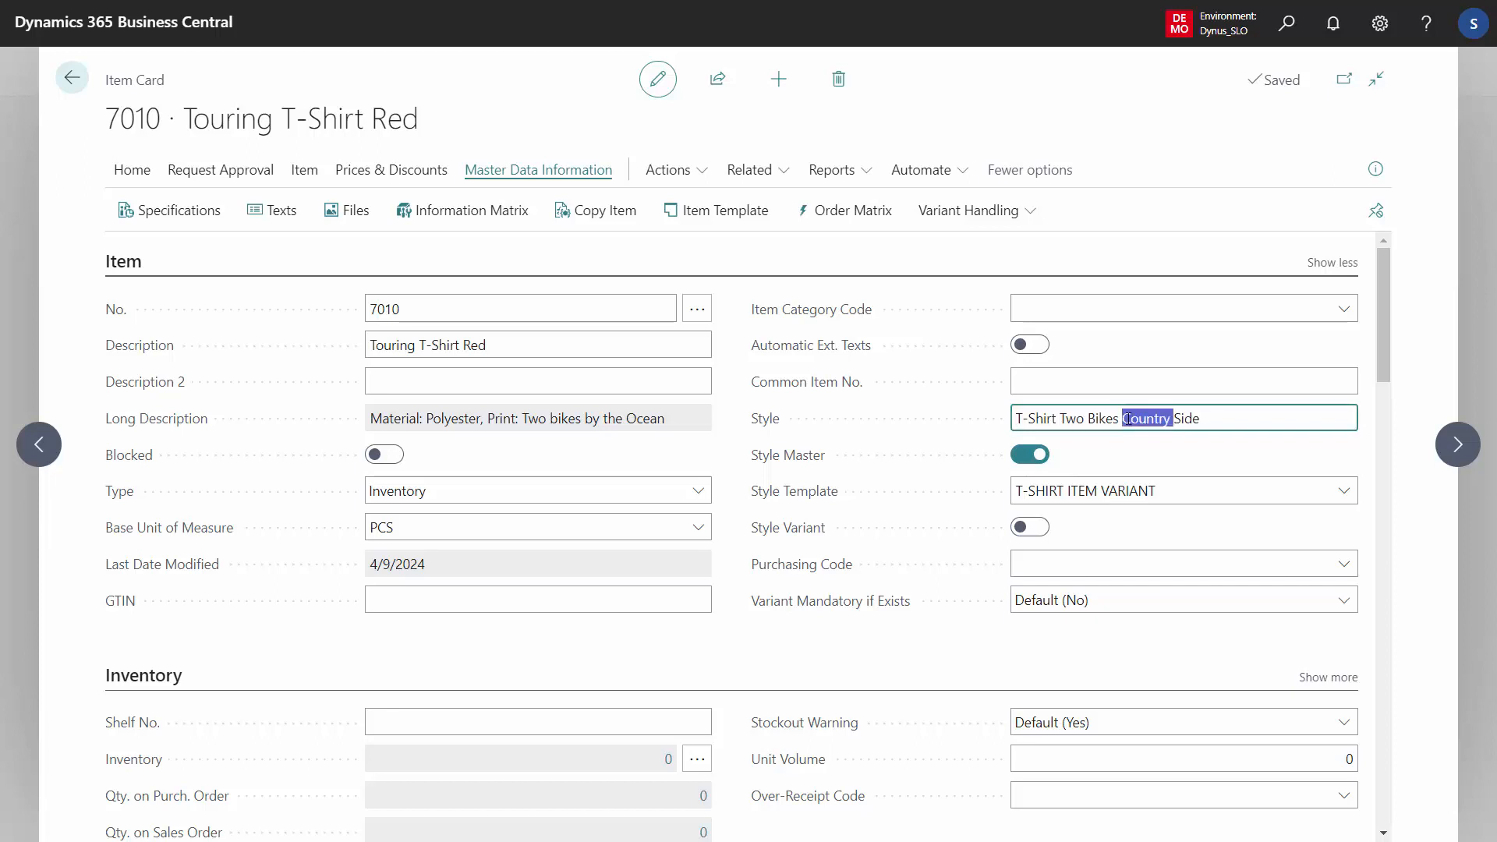
{"action": "type", "text": "Ocean"}
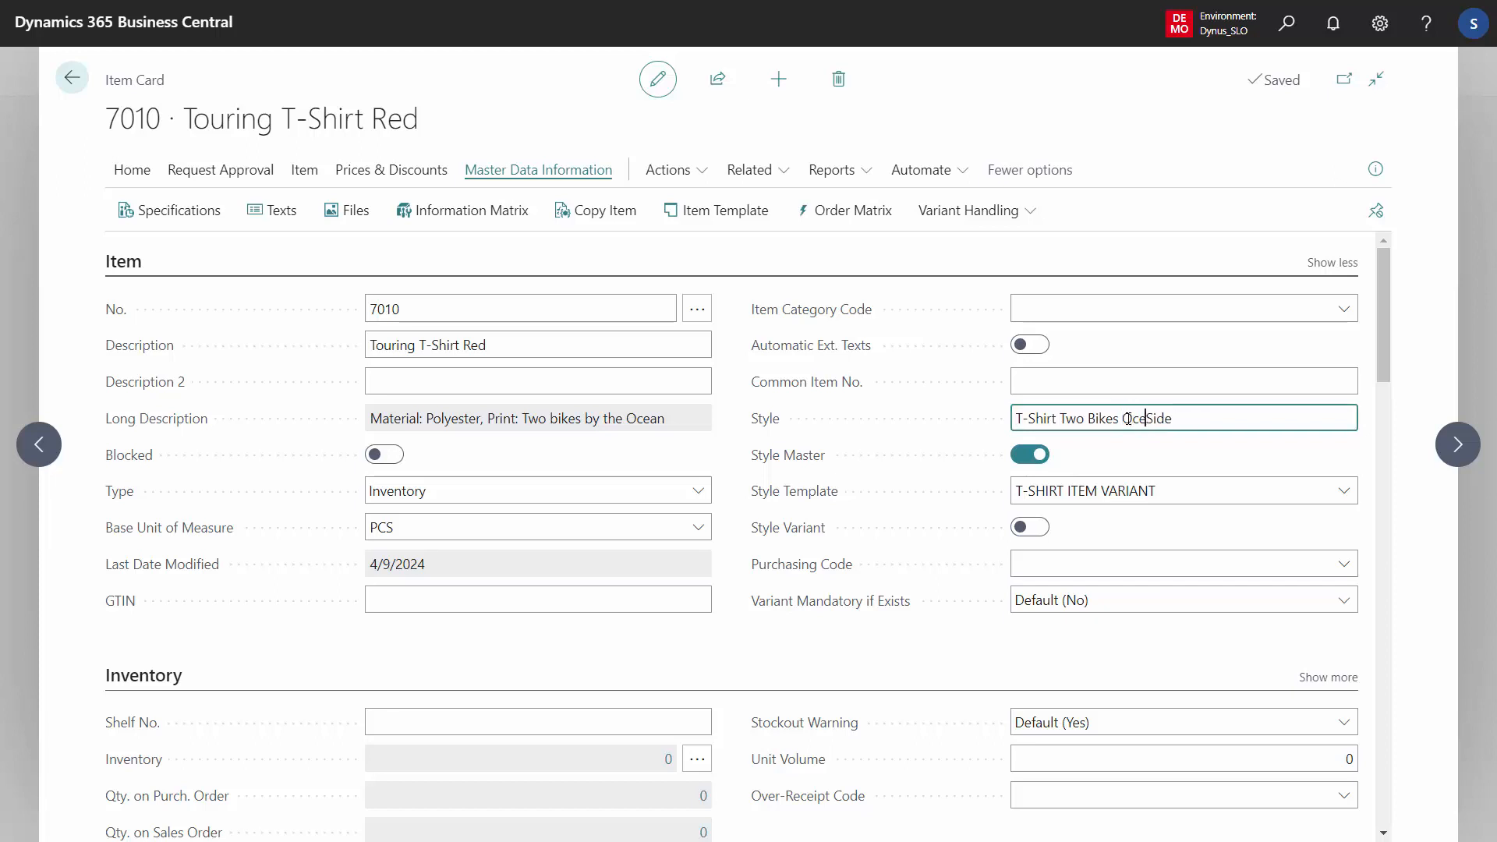
Inspect the T-SHIRT ITEM VARIANT style template's column setup without changing the selection
{"action": "left_click", "coordinate": [1133, 491]}
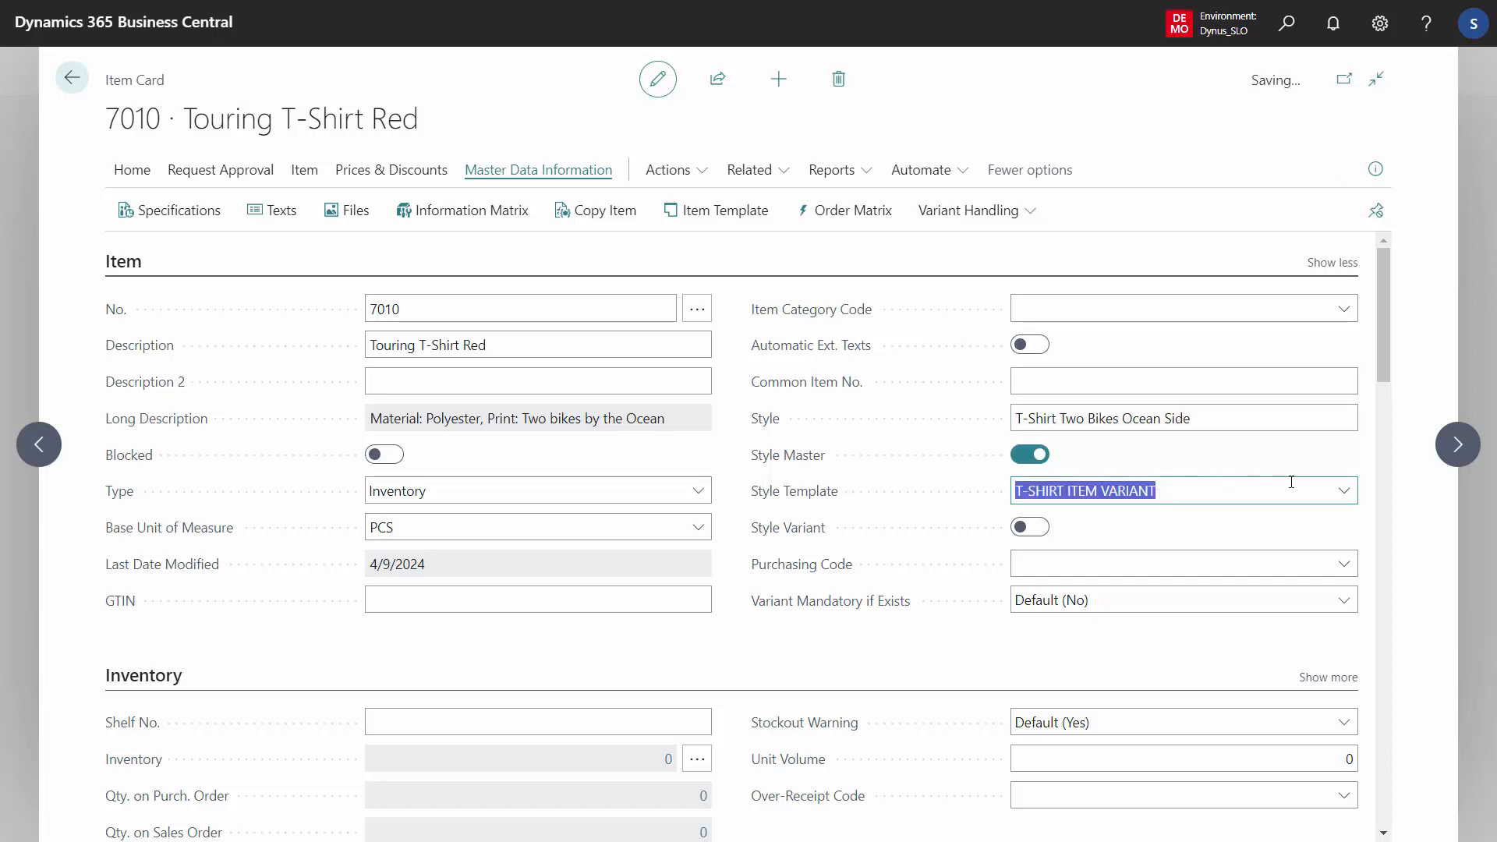
{"action": "left_click", "coordinate": [1344, 491]}
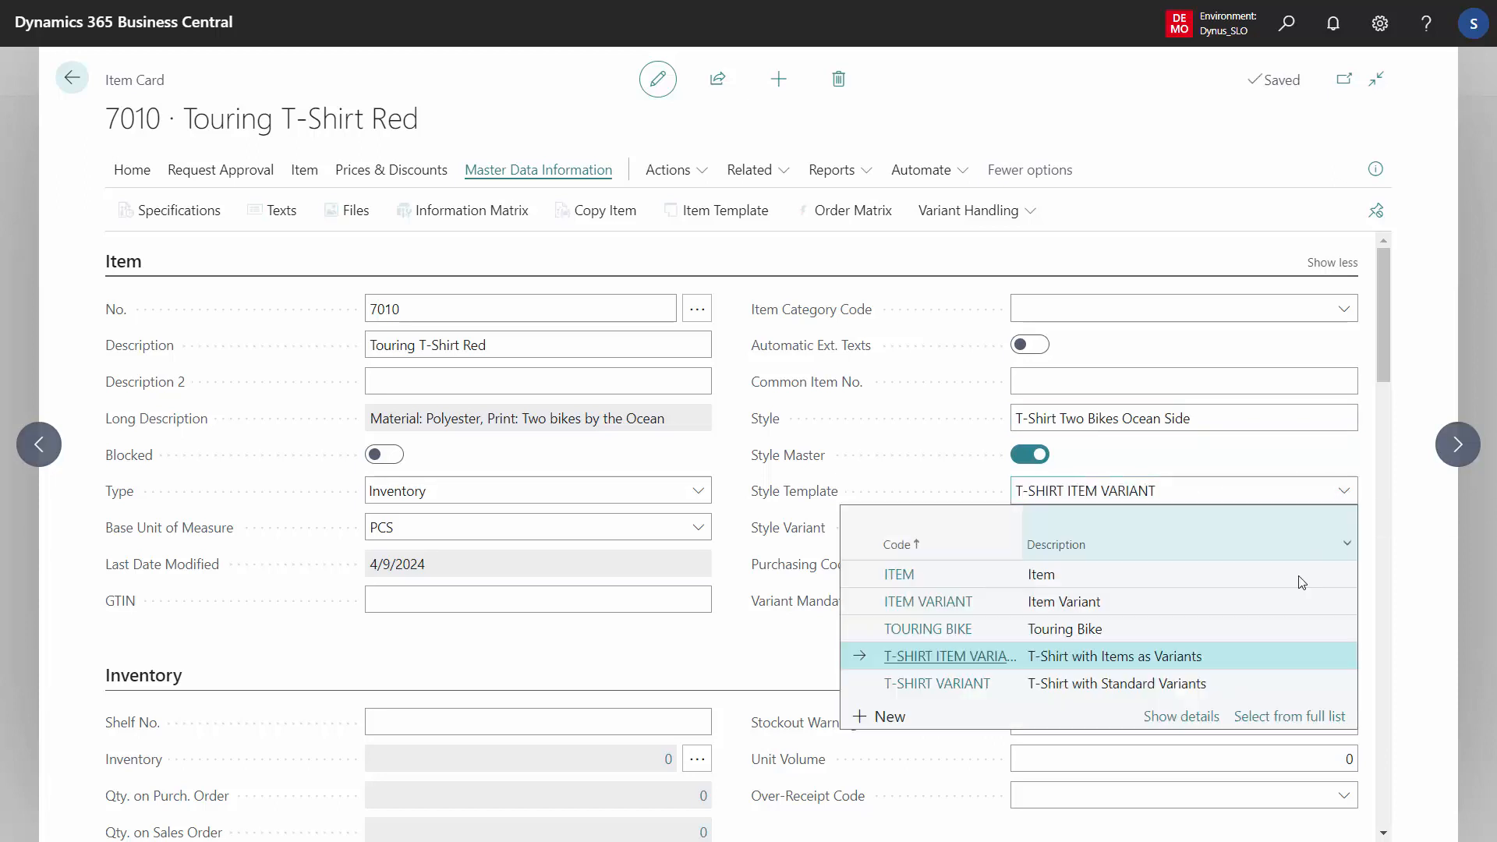
{"action": "left_click", "coordinate": [1270, 722]}
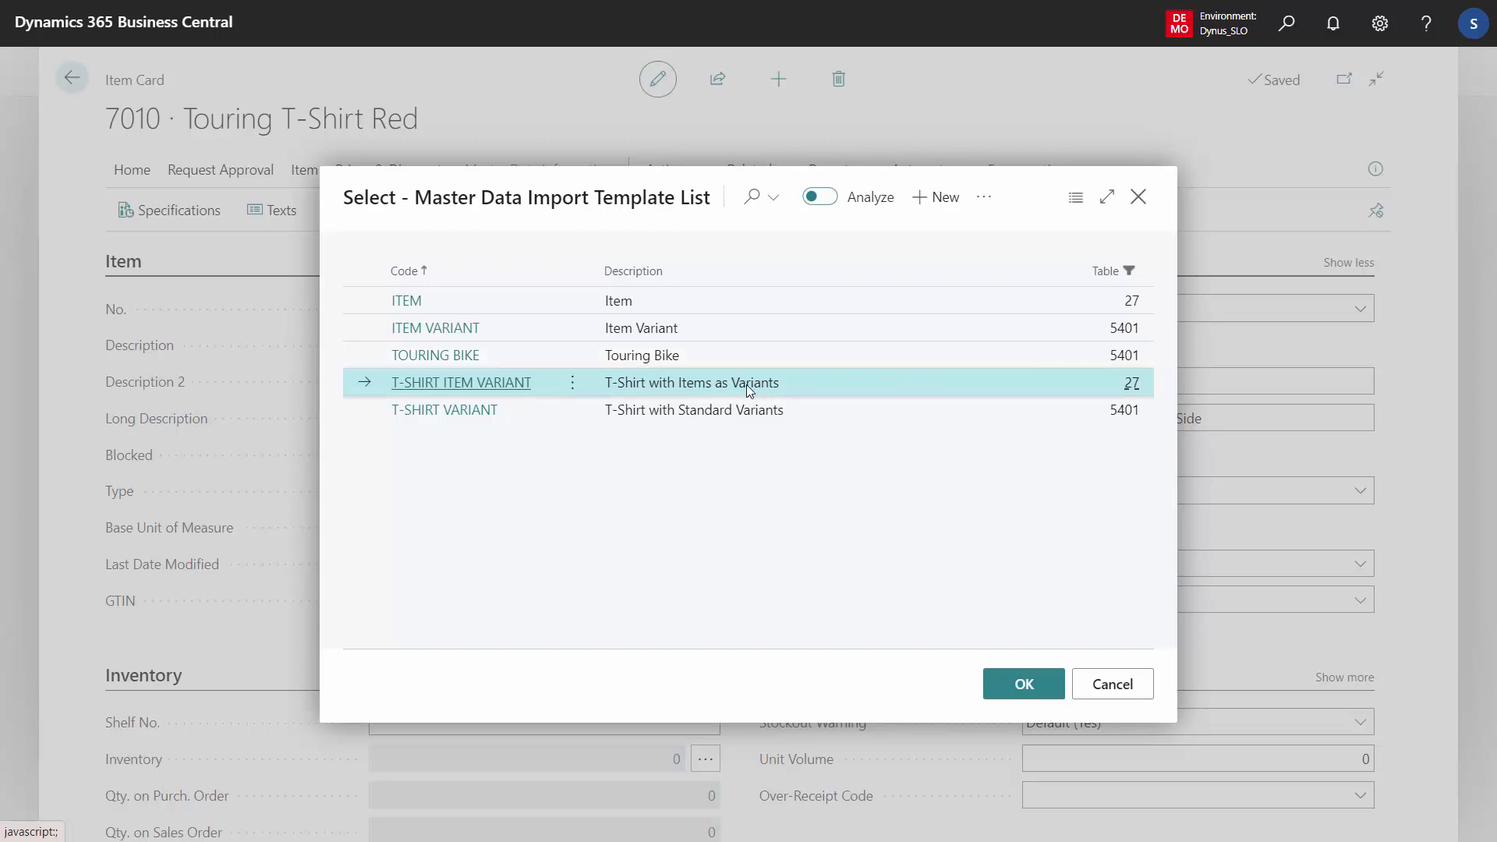
{"action": "left_click", "coordinate": [984, 196]}
{"action": "left_click", "coordinate": [844, 308]}
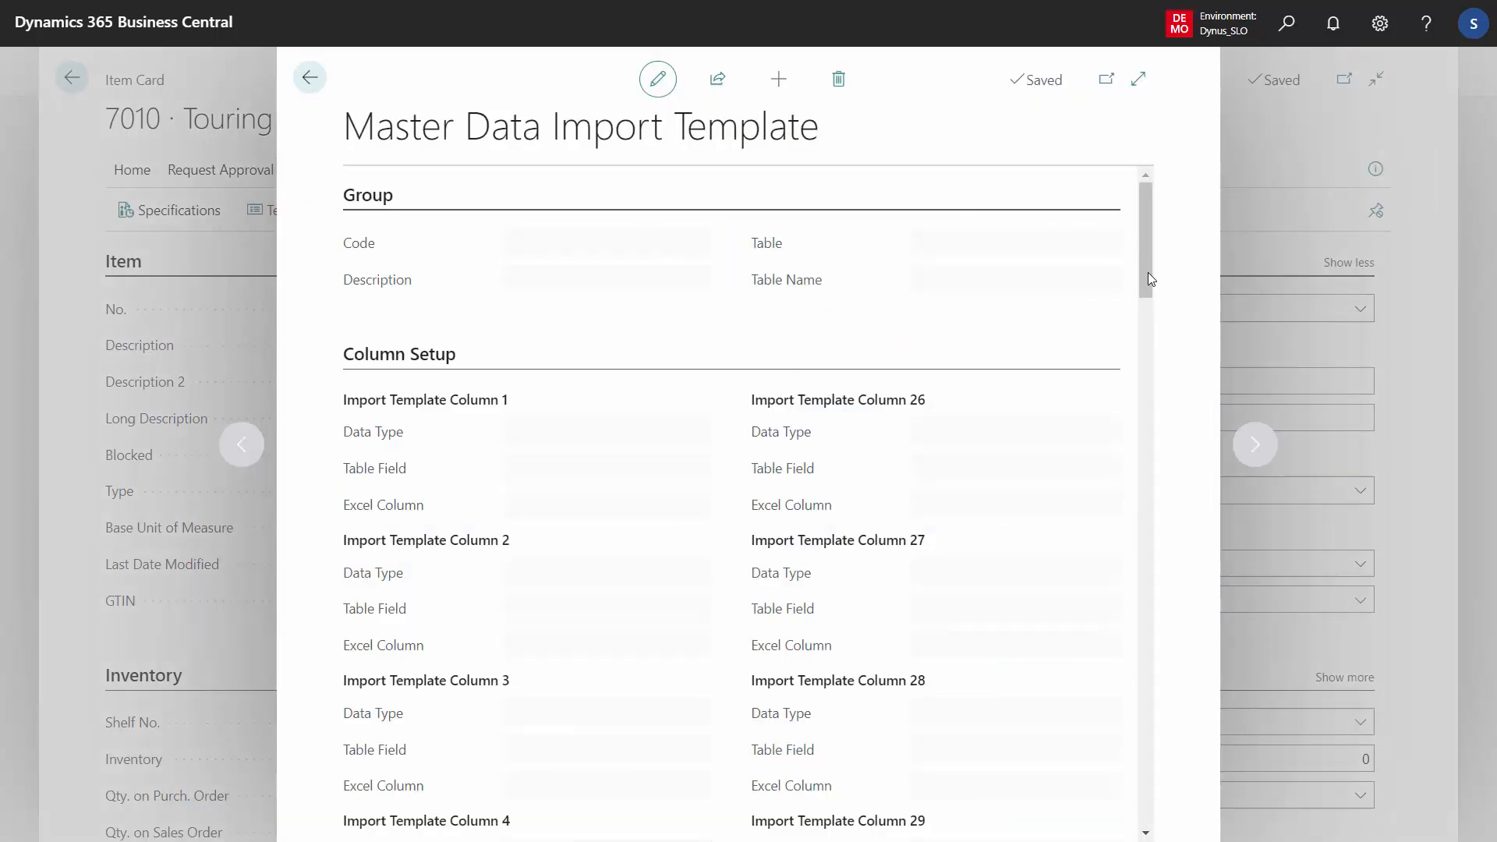
{"action": "left_click_drag", "start_coordinate": [1147, 270], "coordinate": [1148, 315]}
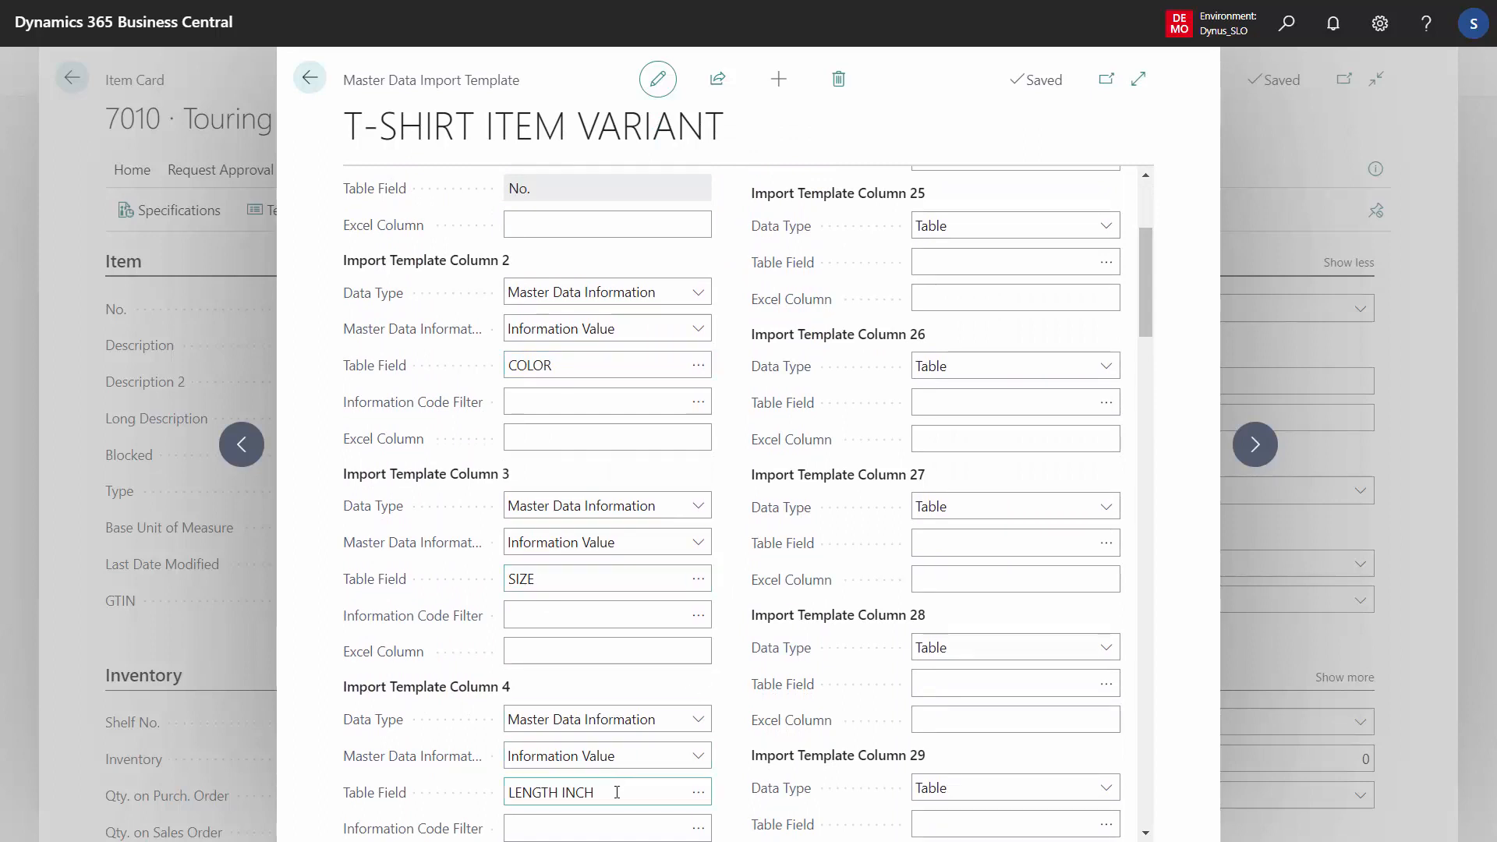
{"action": "left_click", "coordinate": [310, 78]}
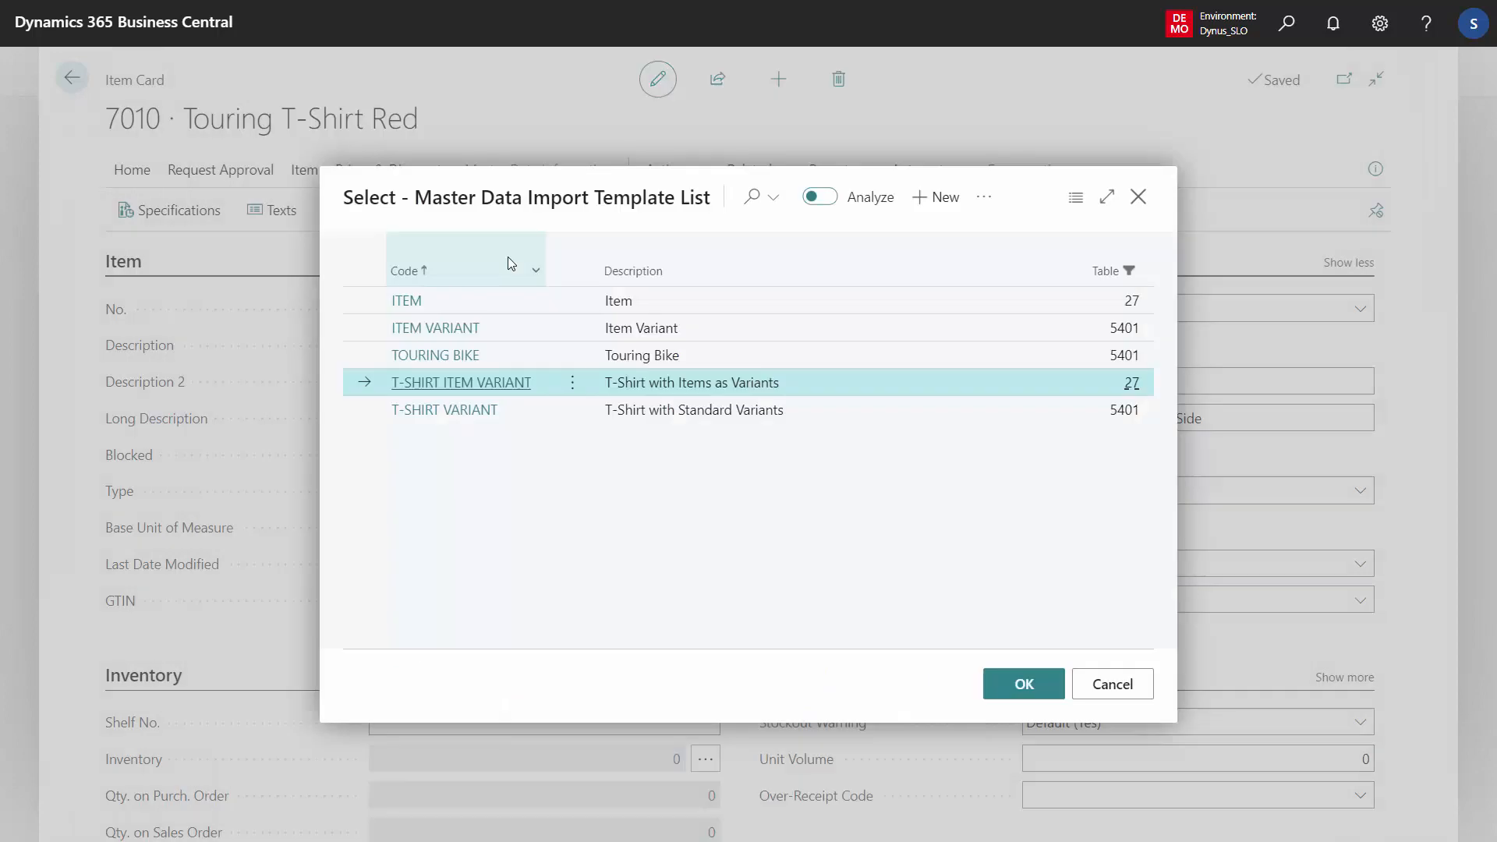
{"action": "left_click", "coordinate": [1114, 689]}
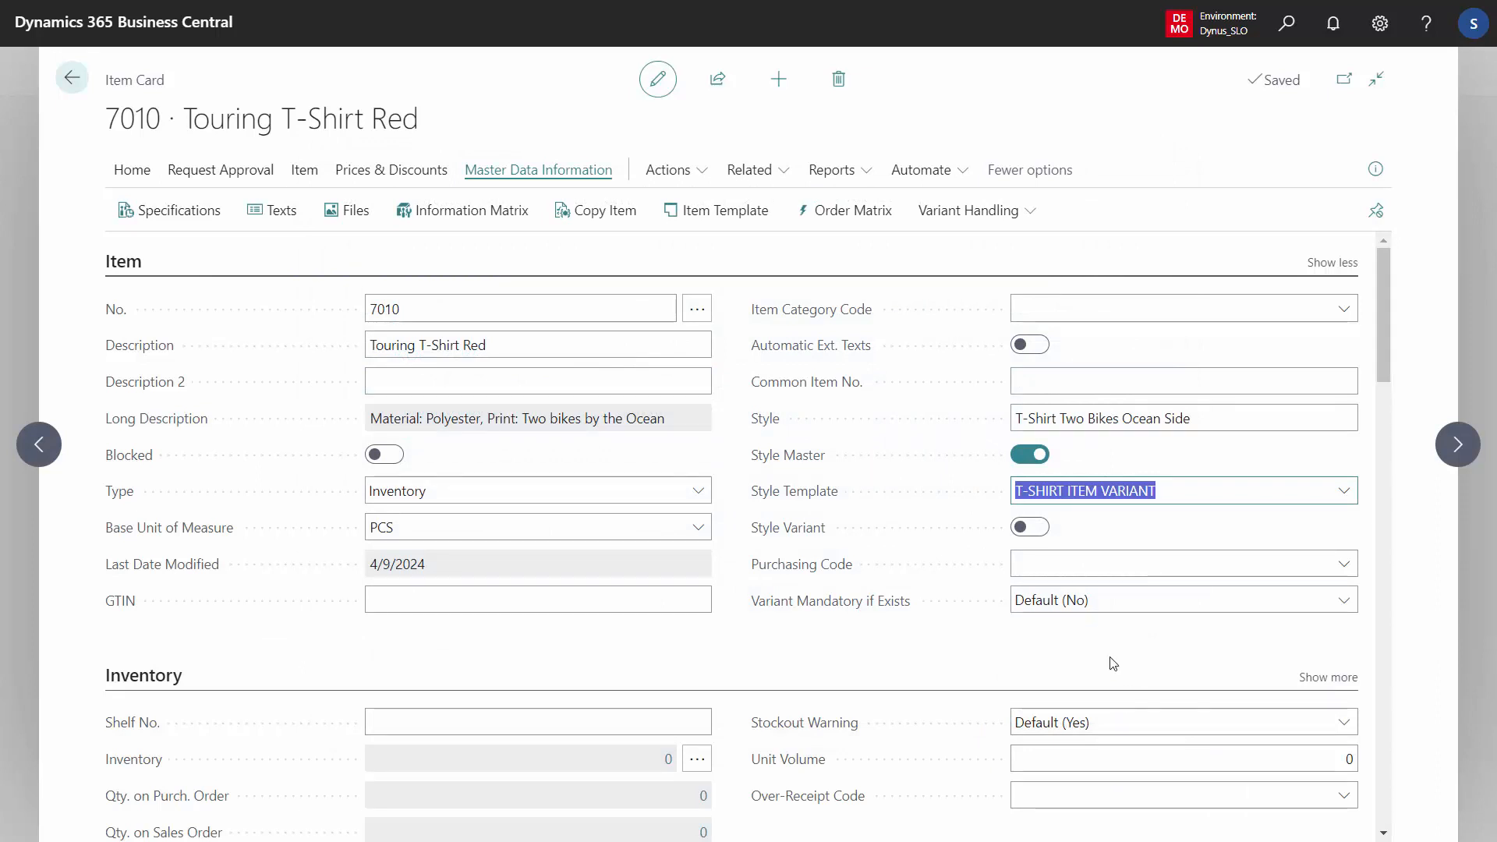
Start creating item variants for item 7010 with the T-SHIRT ITEM VARIANT template
{"action": "left_click", "coordinate": [1002, 212]}
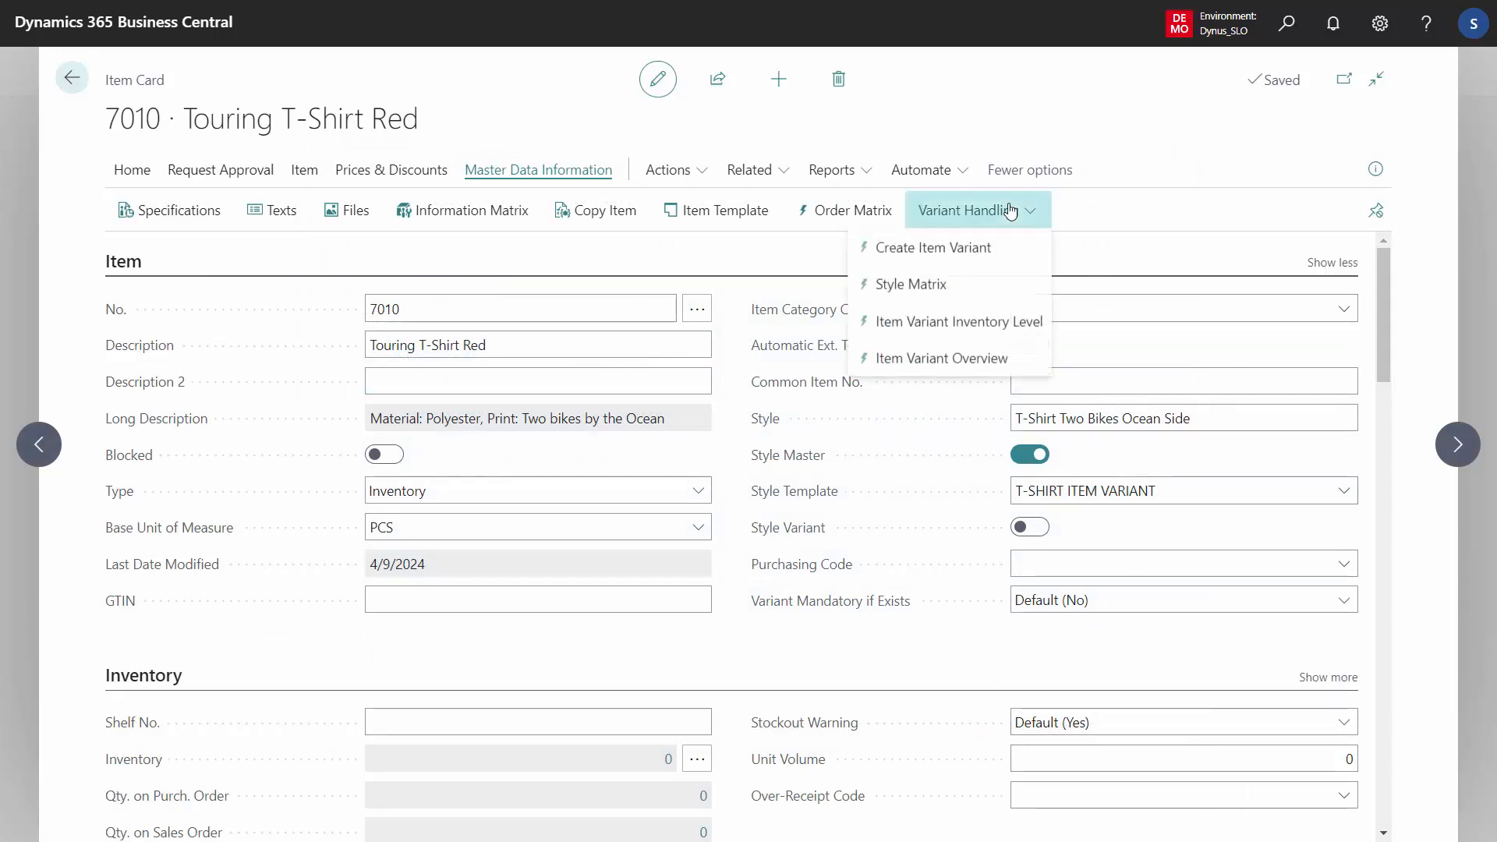
{"action": "left_click", "coordinate": [948, 250]}
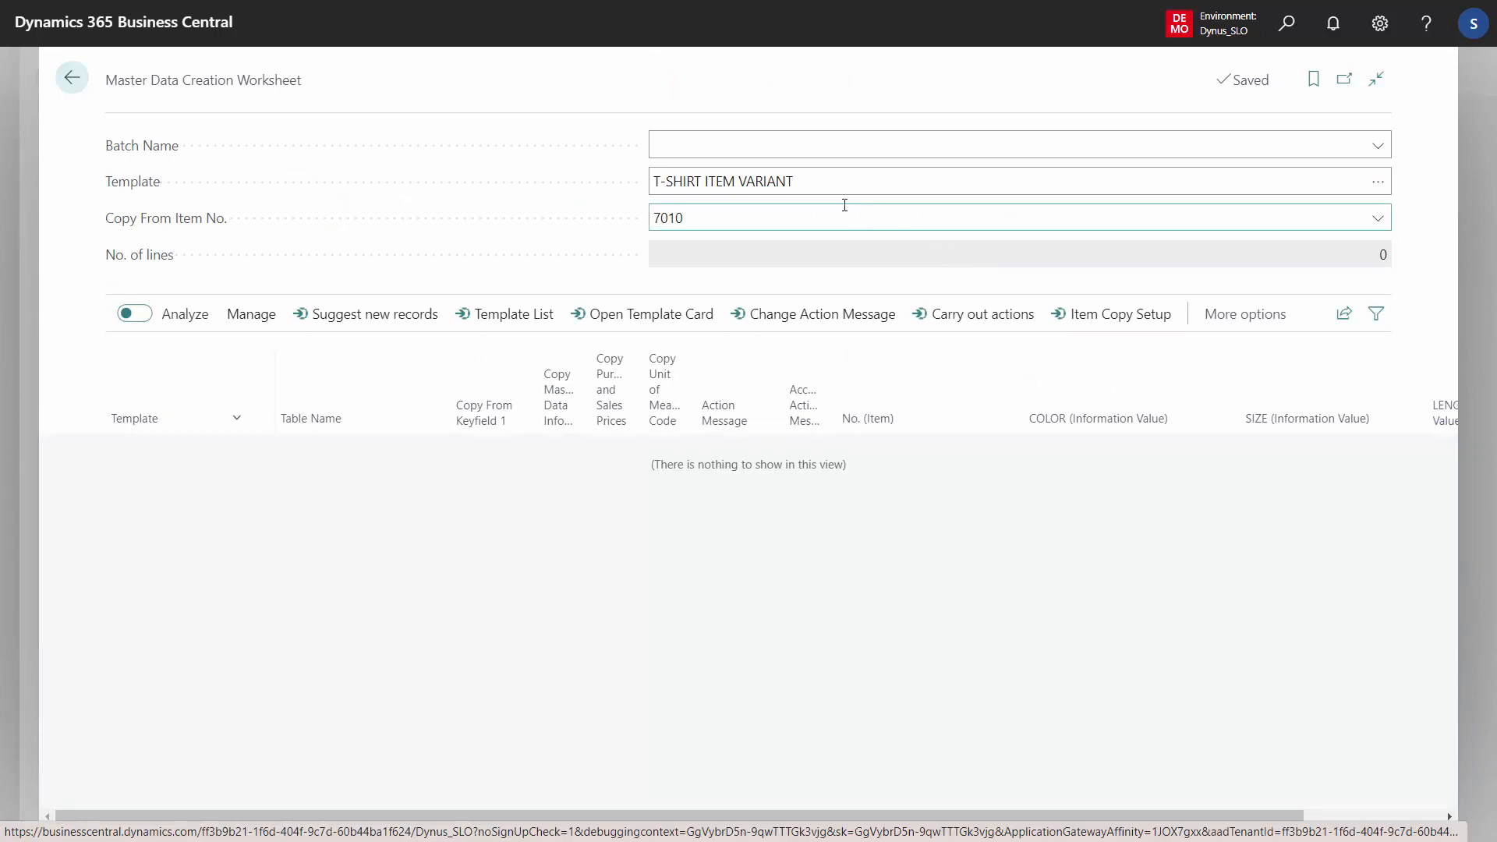
{"action": "left_click", "coordinate": [779, 178]}
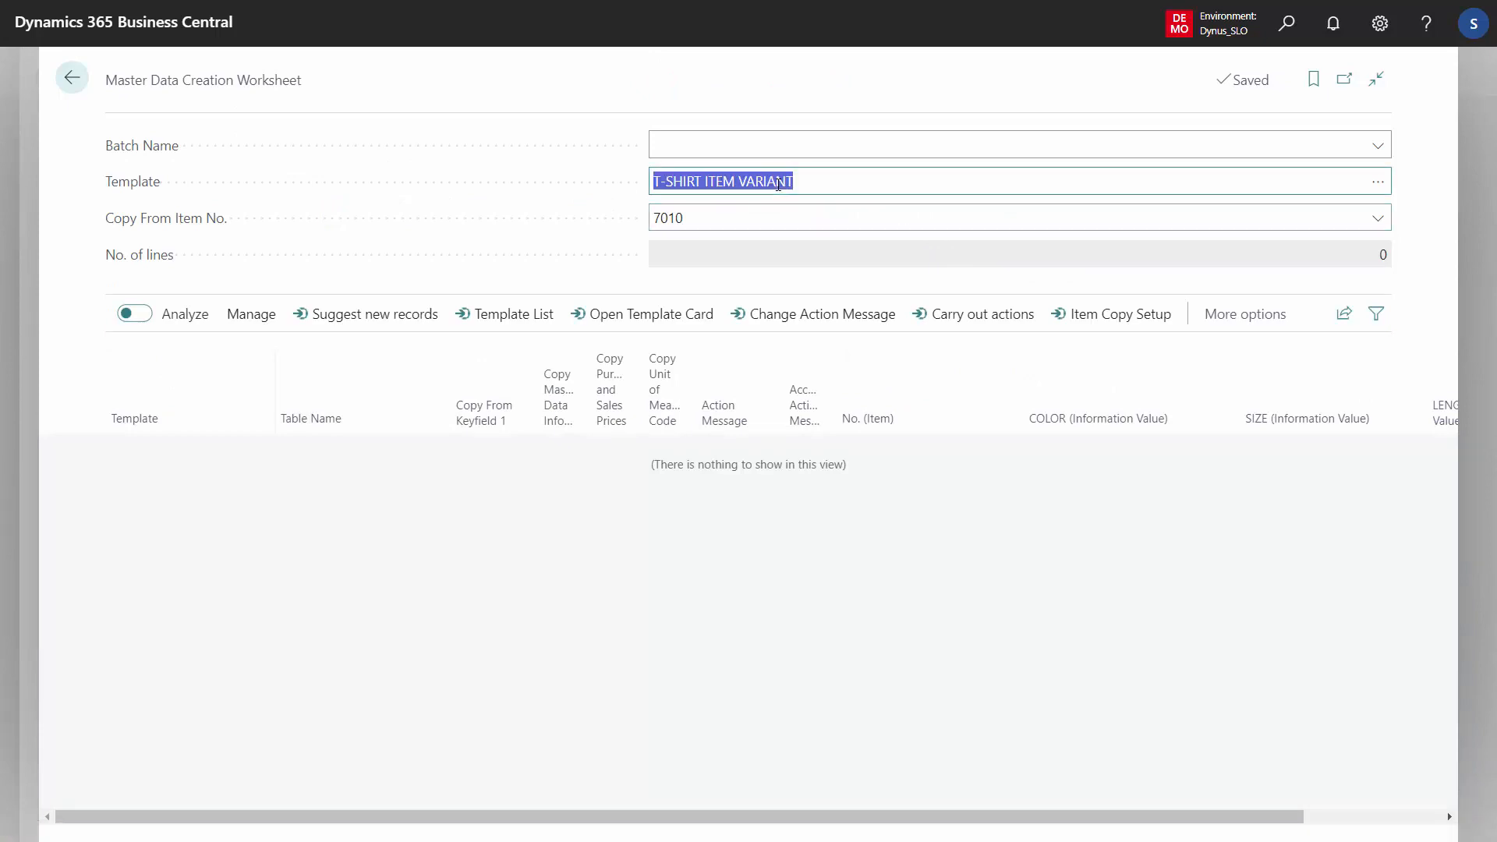
{"action": "left_click", "coordinate": [699, 224]}
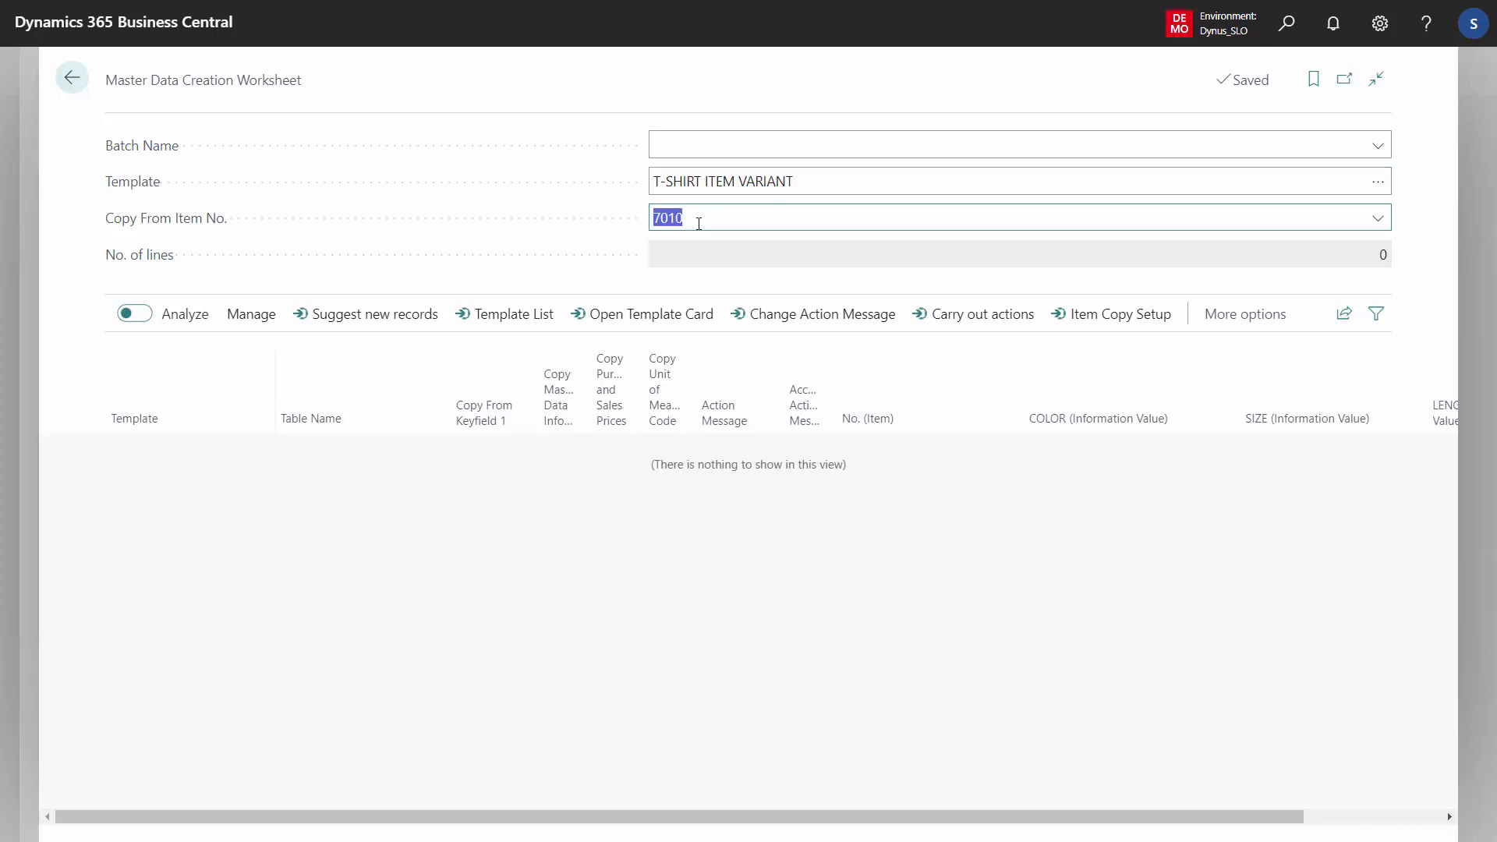
Suggest new variant records for item 7010 with start number 7010-001 and no colour or size filters
{"action": "left_click", "coordinate": [391, 320]}
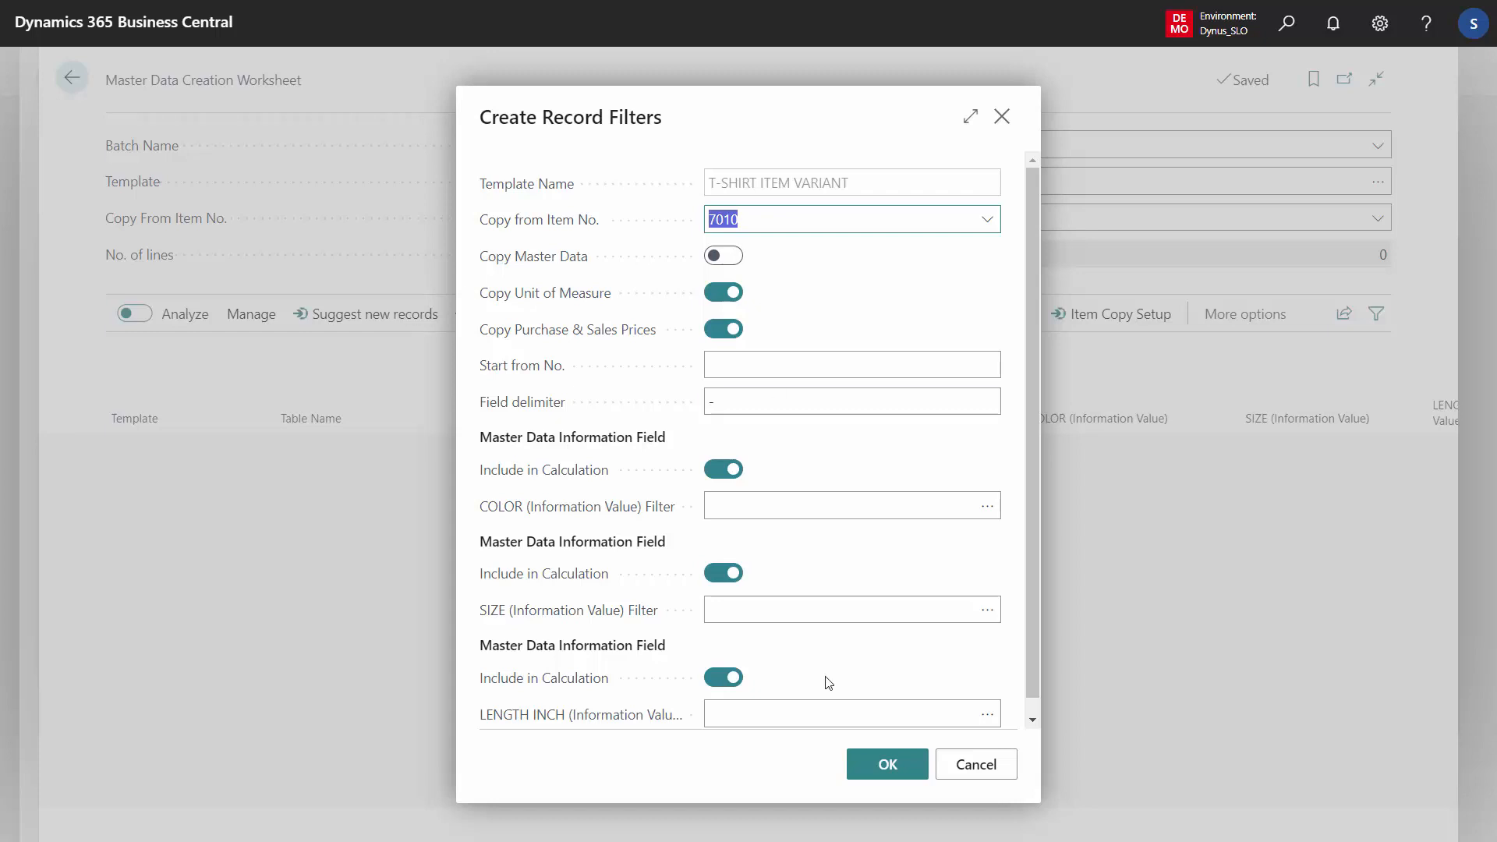
{"action": "left_click_drag", "start_coordinate": [1031, 508], "coordinate": [1028, 558]}
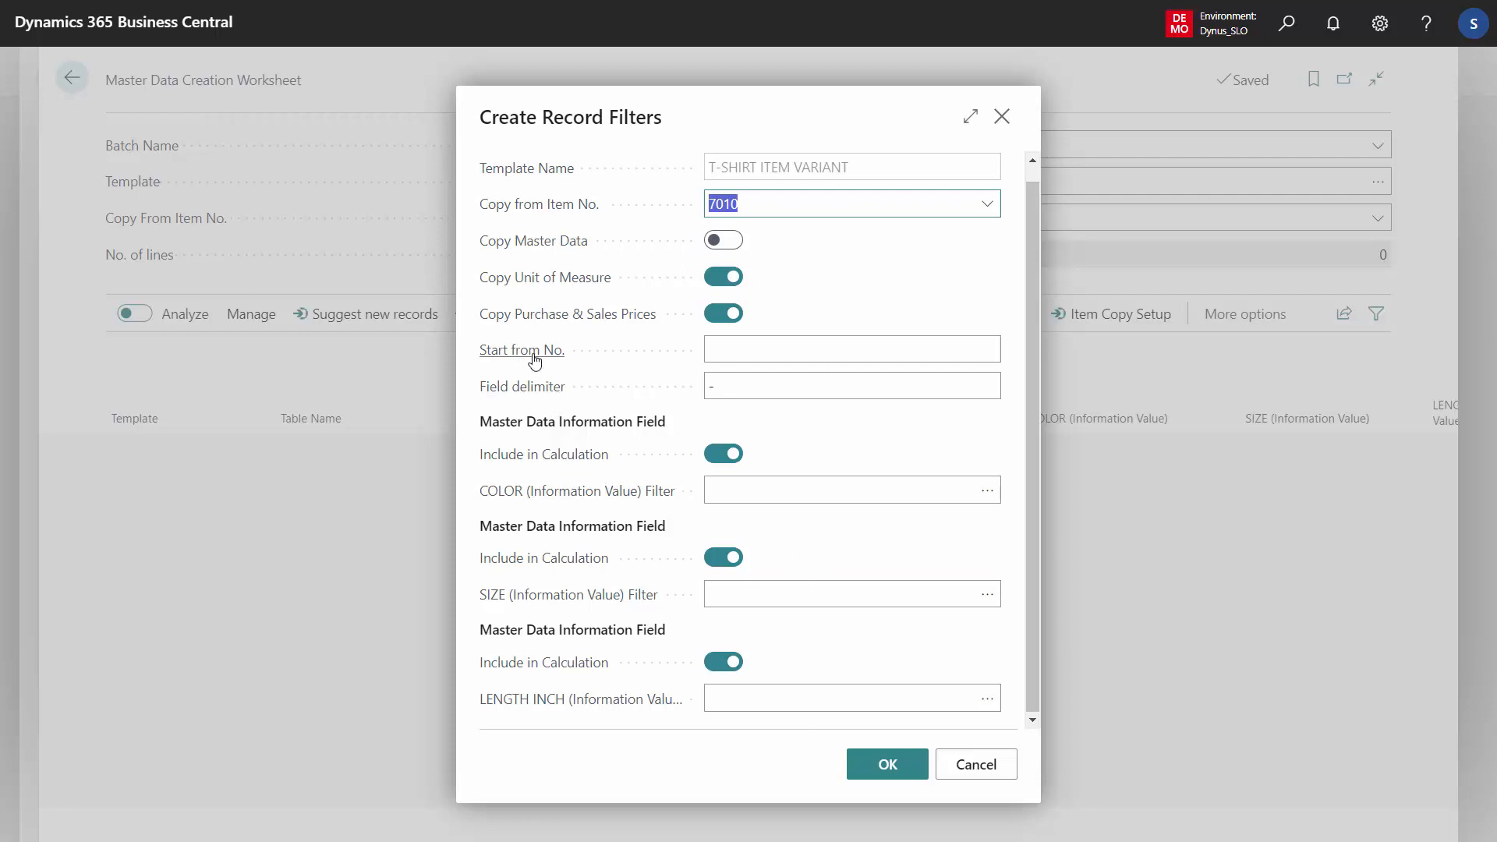
{"action": "left_click", "coordinate": [728, 348]}
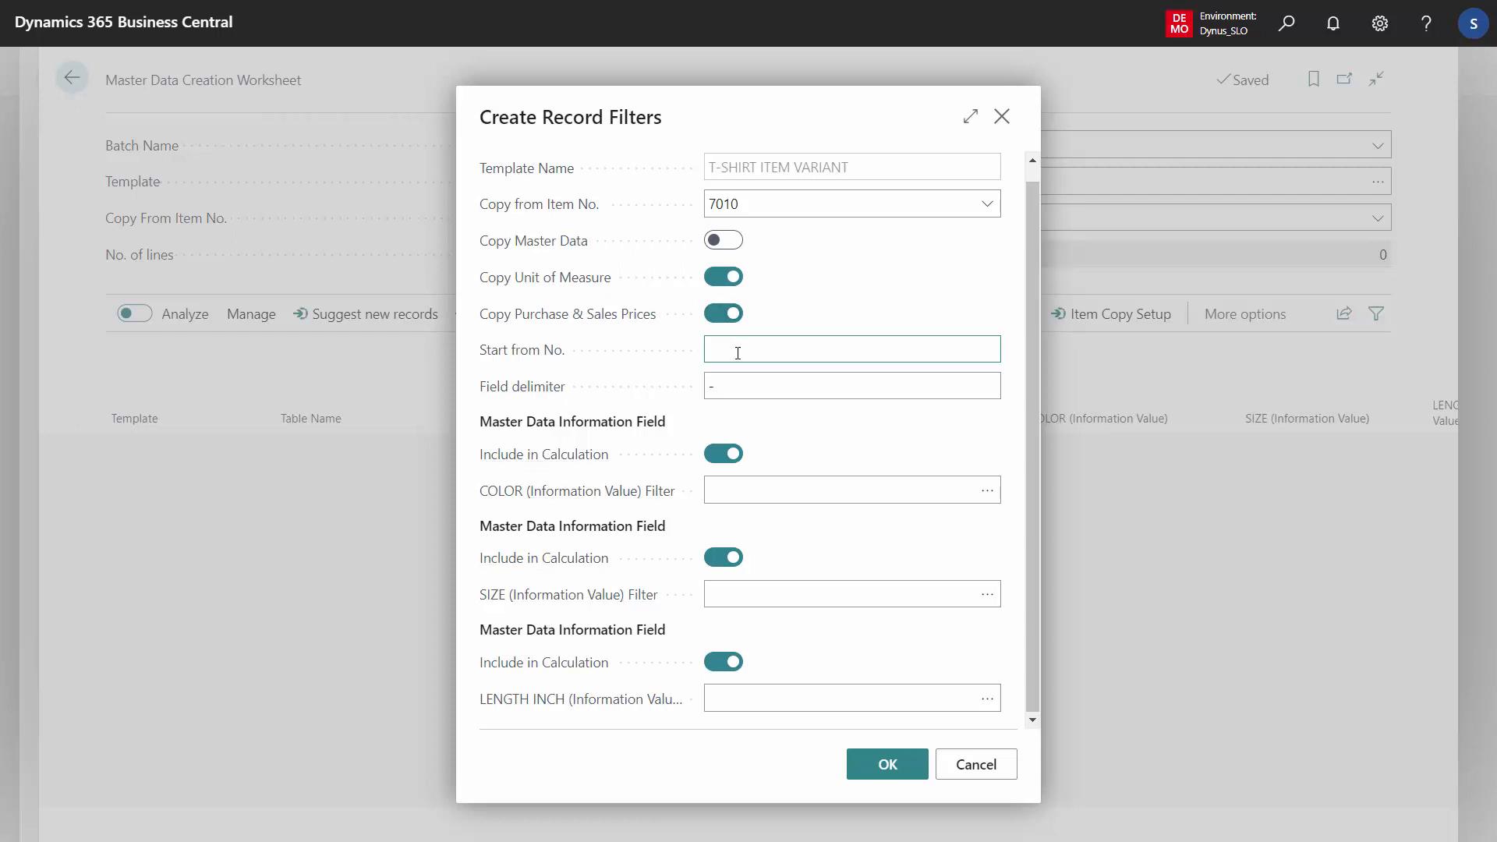
{"action": "type", "text": "7010"}
{"action": "key", "text": "BackSpace"}
{"action": "type", "text": "1"}
{"action": "left_click", "coordinate": [754, 376]}
{"action": "left_click", "coordinate": [772, 352]}
{"action": "key", "text": "BackSpace"}
{"action": "type", "text": "7010-001"}
{"action": "left_click", "coordinate": [735, 386]}
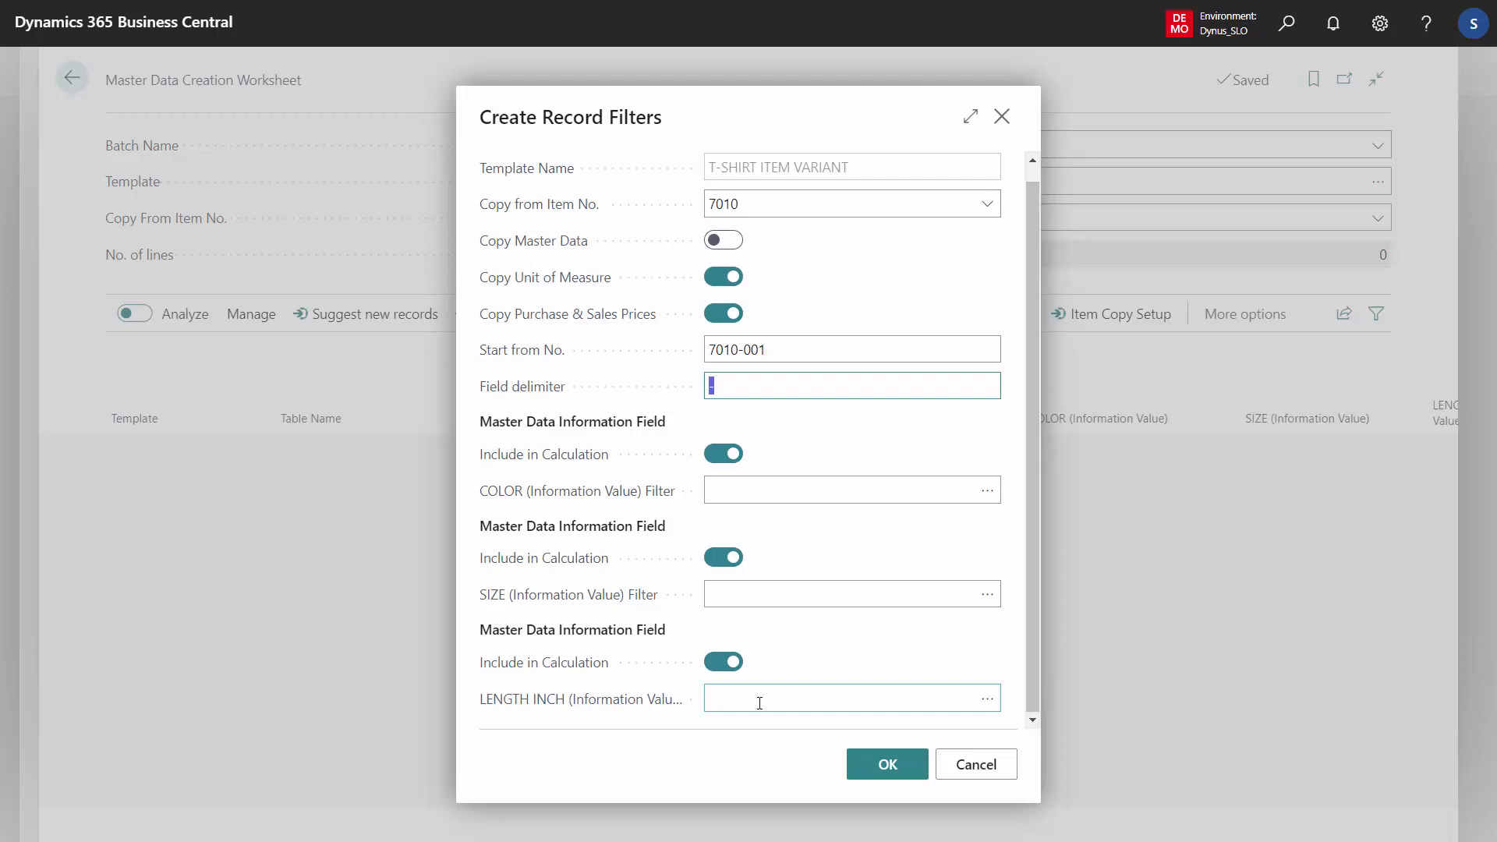
{"action": "left_click", "coordinate": [888, 764]}
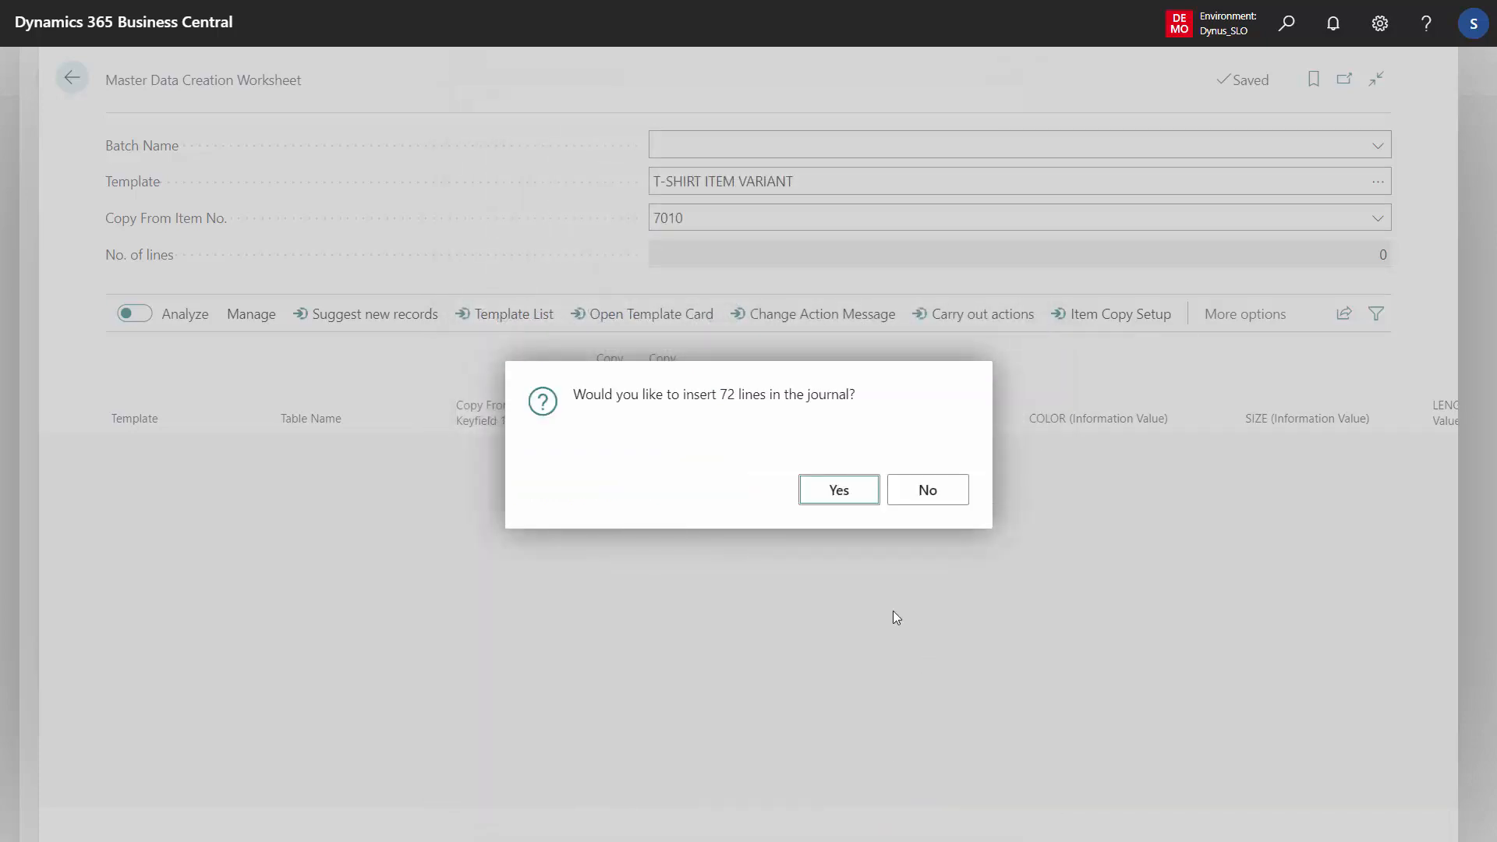
{"action": "left_click", "coordinate": [836, 492]}
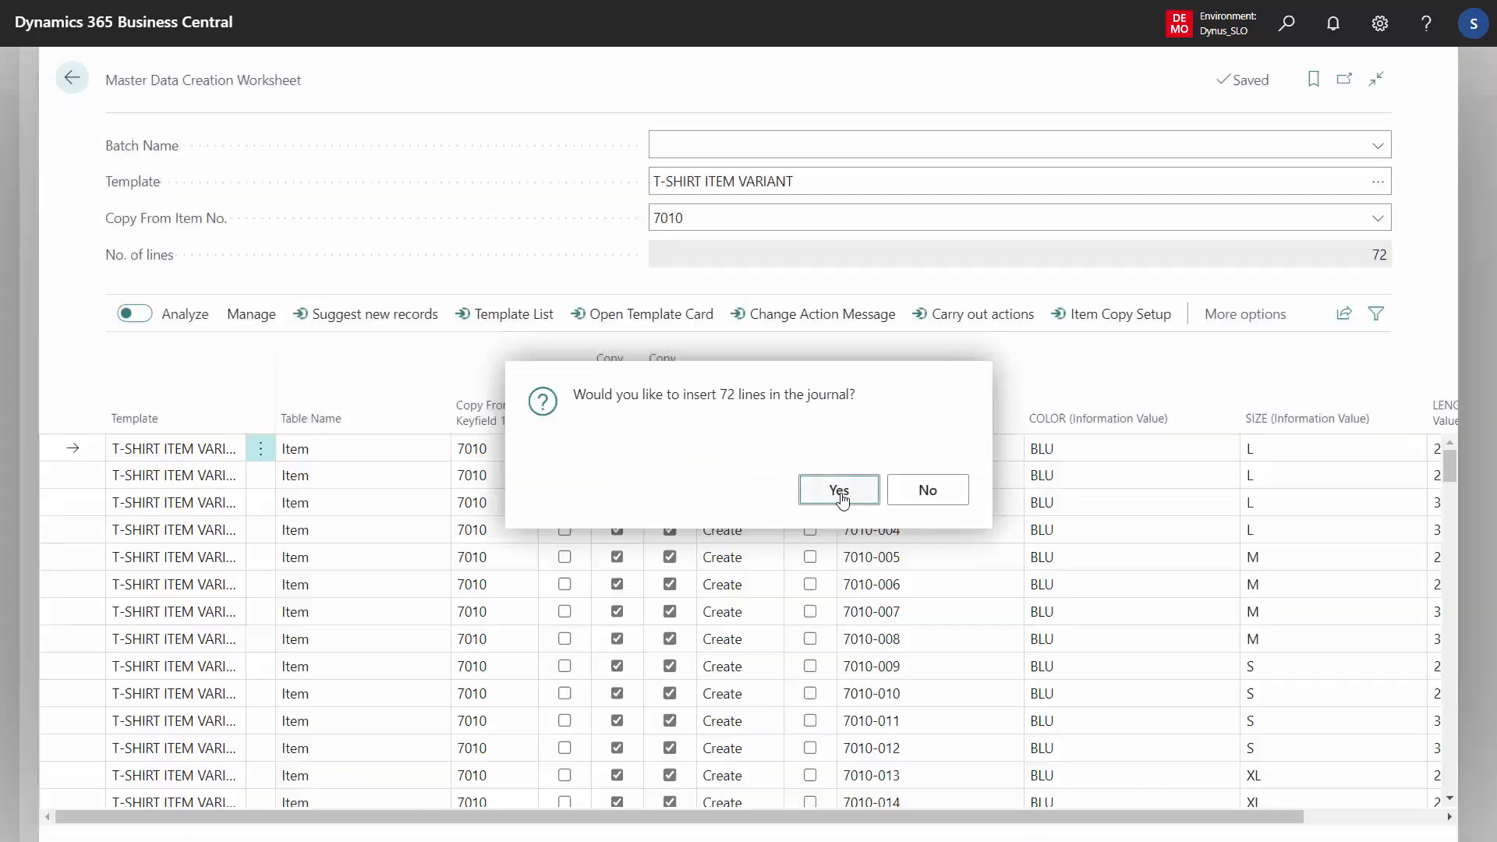
Select all suggested worksheet lines and delete them
{"action": "left_click", "coordinate": [905, 448]}
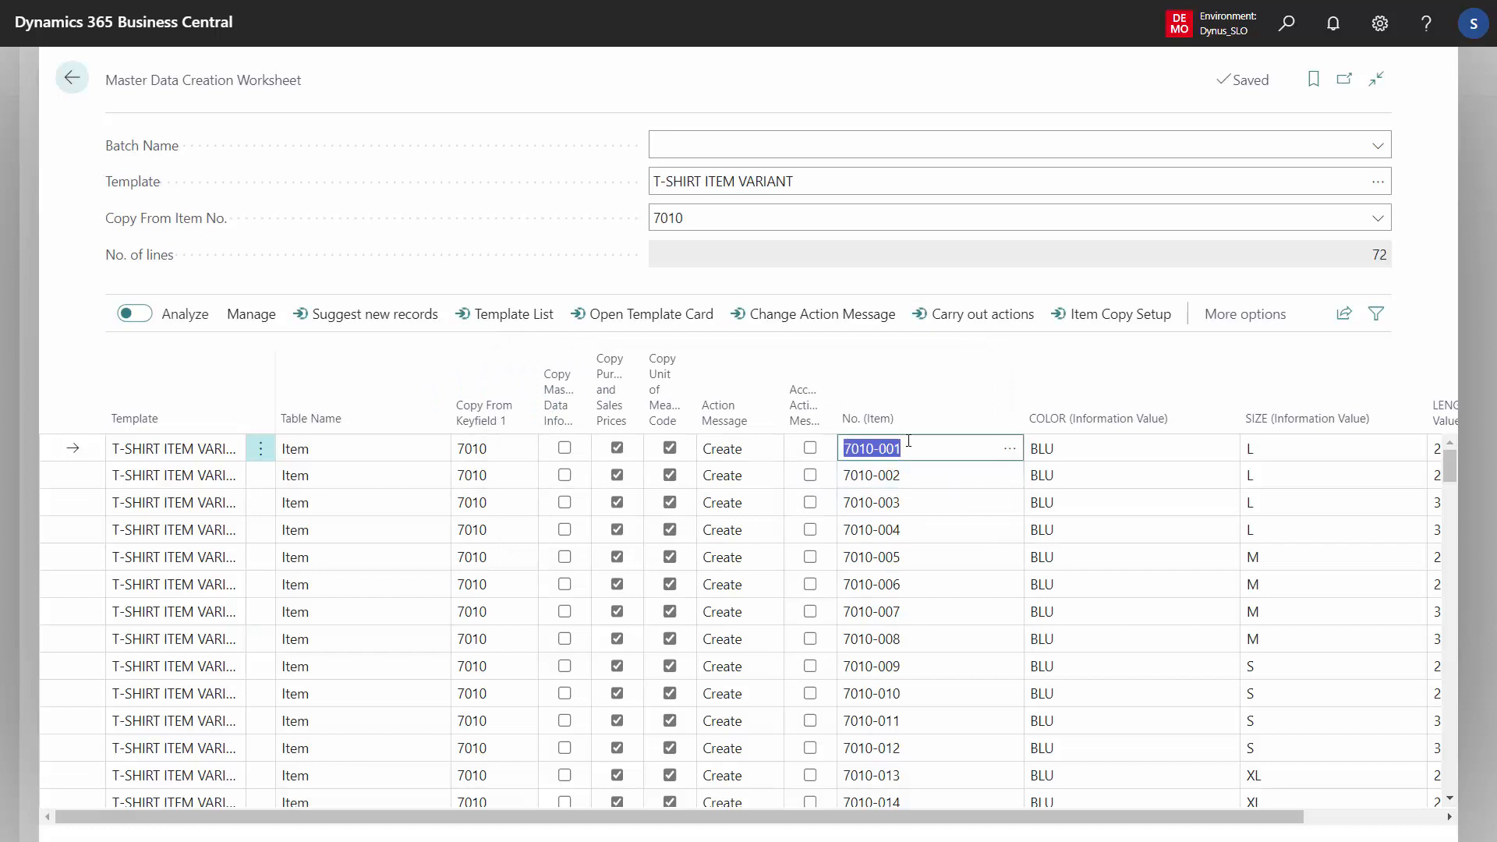
{"action": "left_click", "coordinate": [906, 511]}
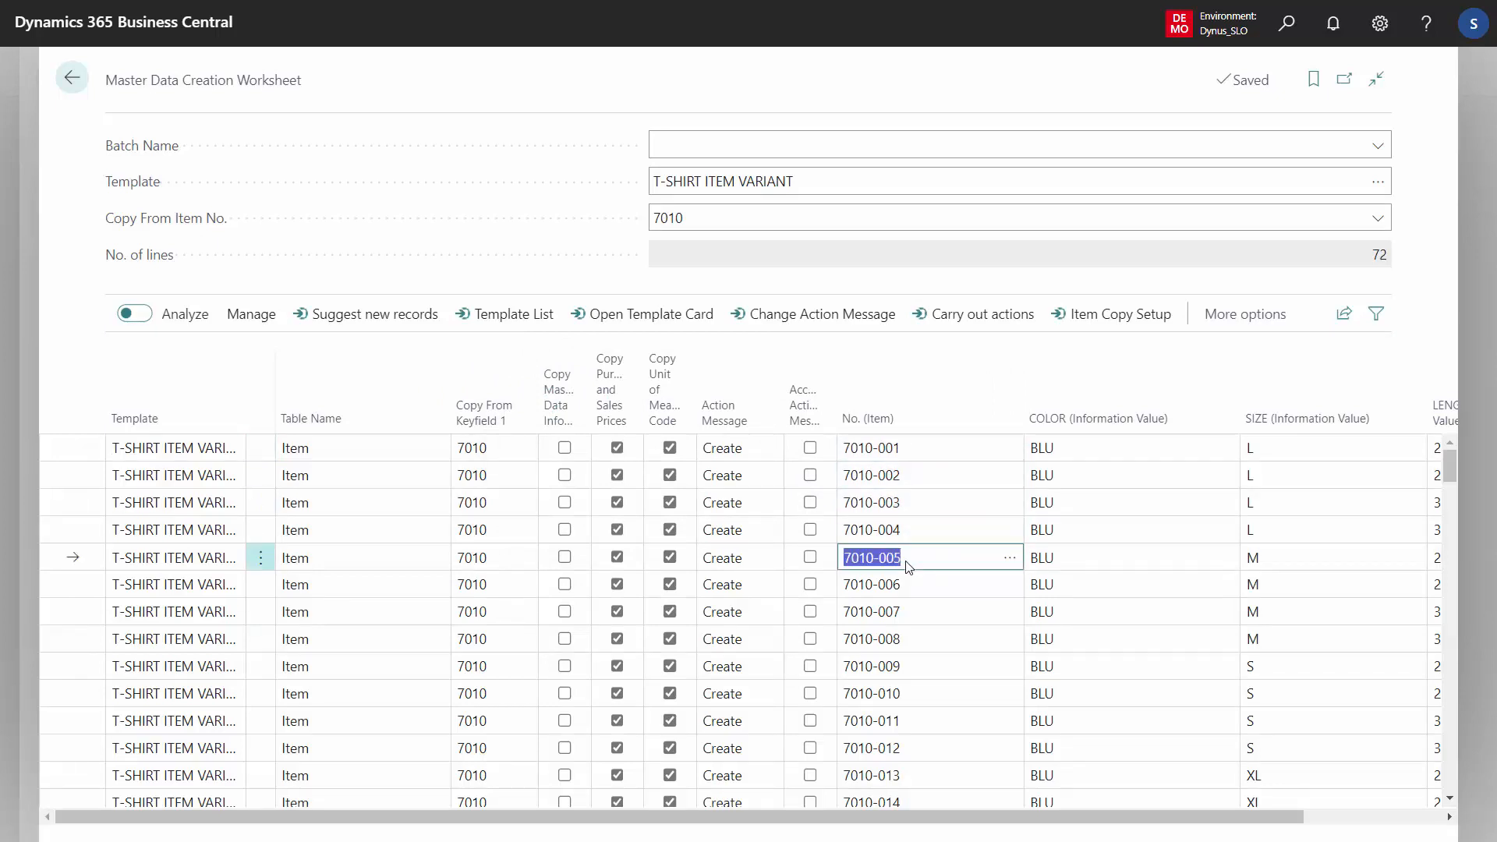
{"action": "key", "text": "ctrl+a"}
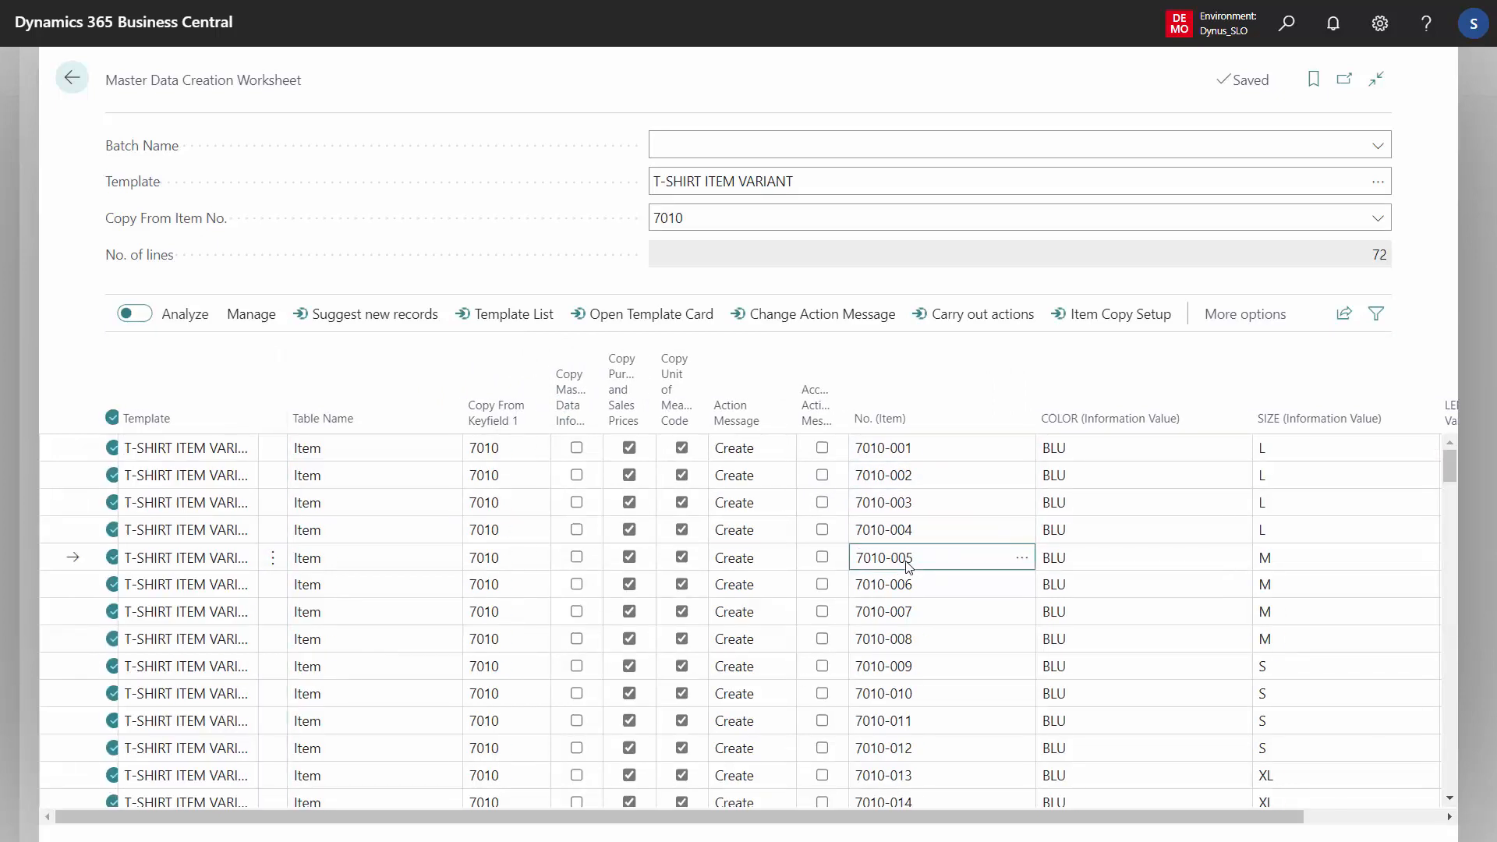
{"action": "left_click", "coordinate": [248, 318]}
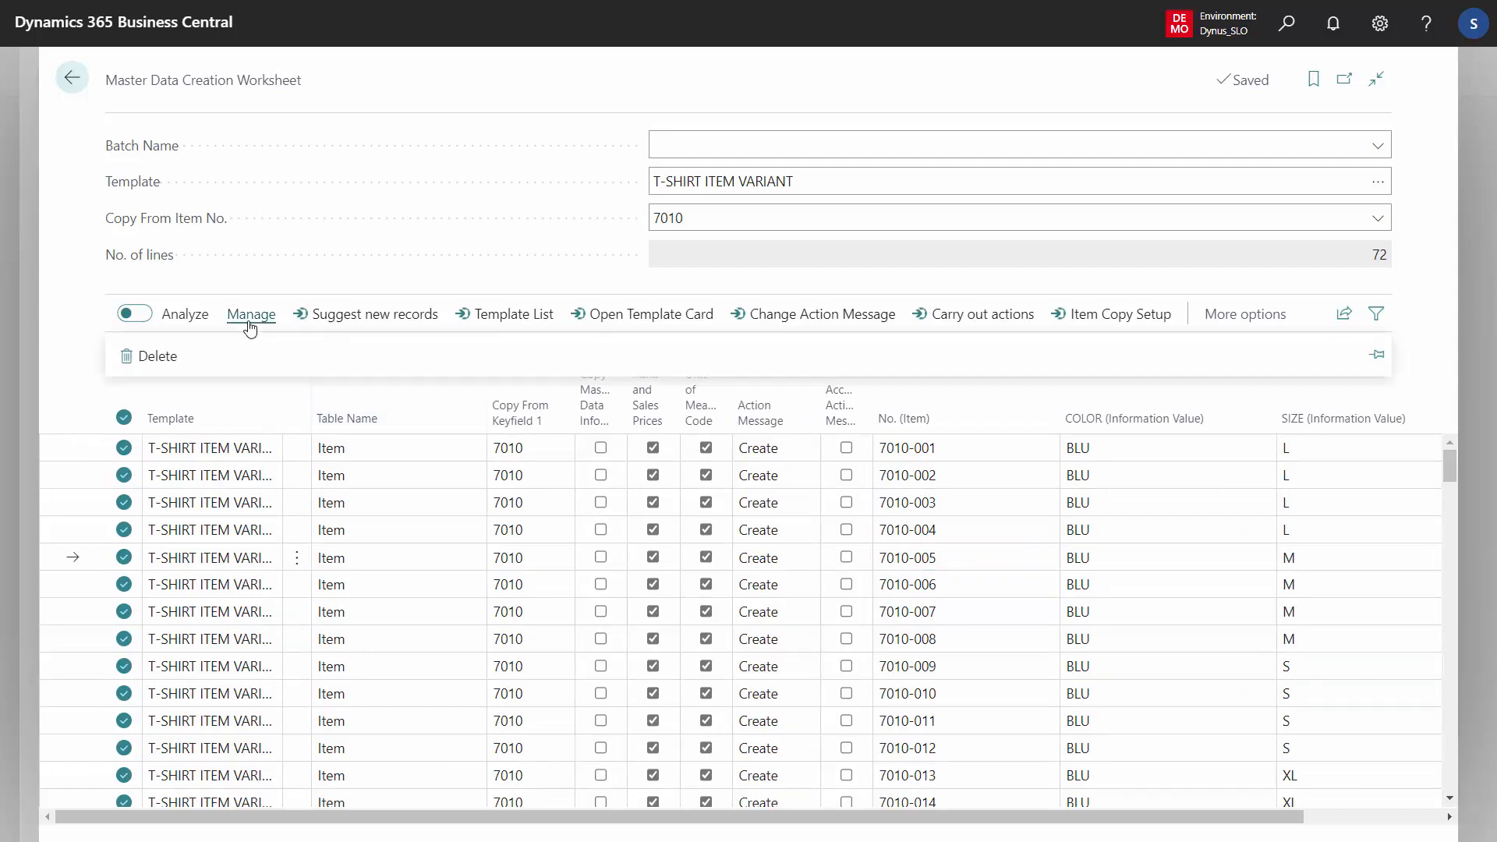
{"action": "left_click", "coordinate": [156, 357]}
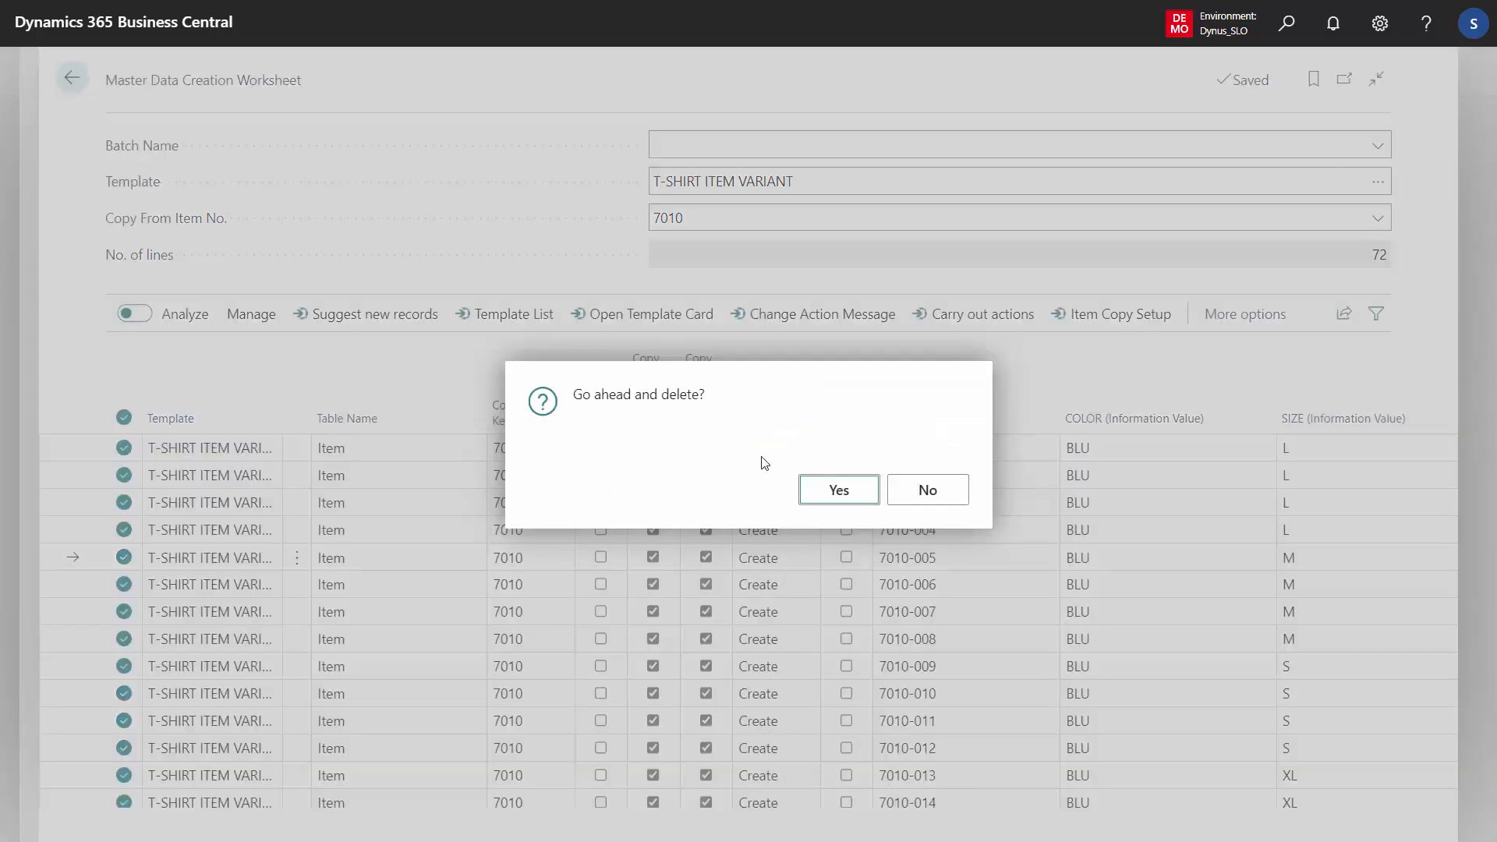
{"action": "left_click", "coordinate": [839, 490]}
Reopen Suggest new records and set the COLOR information value filter to RED
{"action": "left_click", "coordinate": [398, 330]}
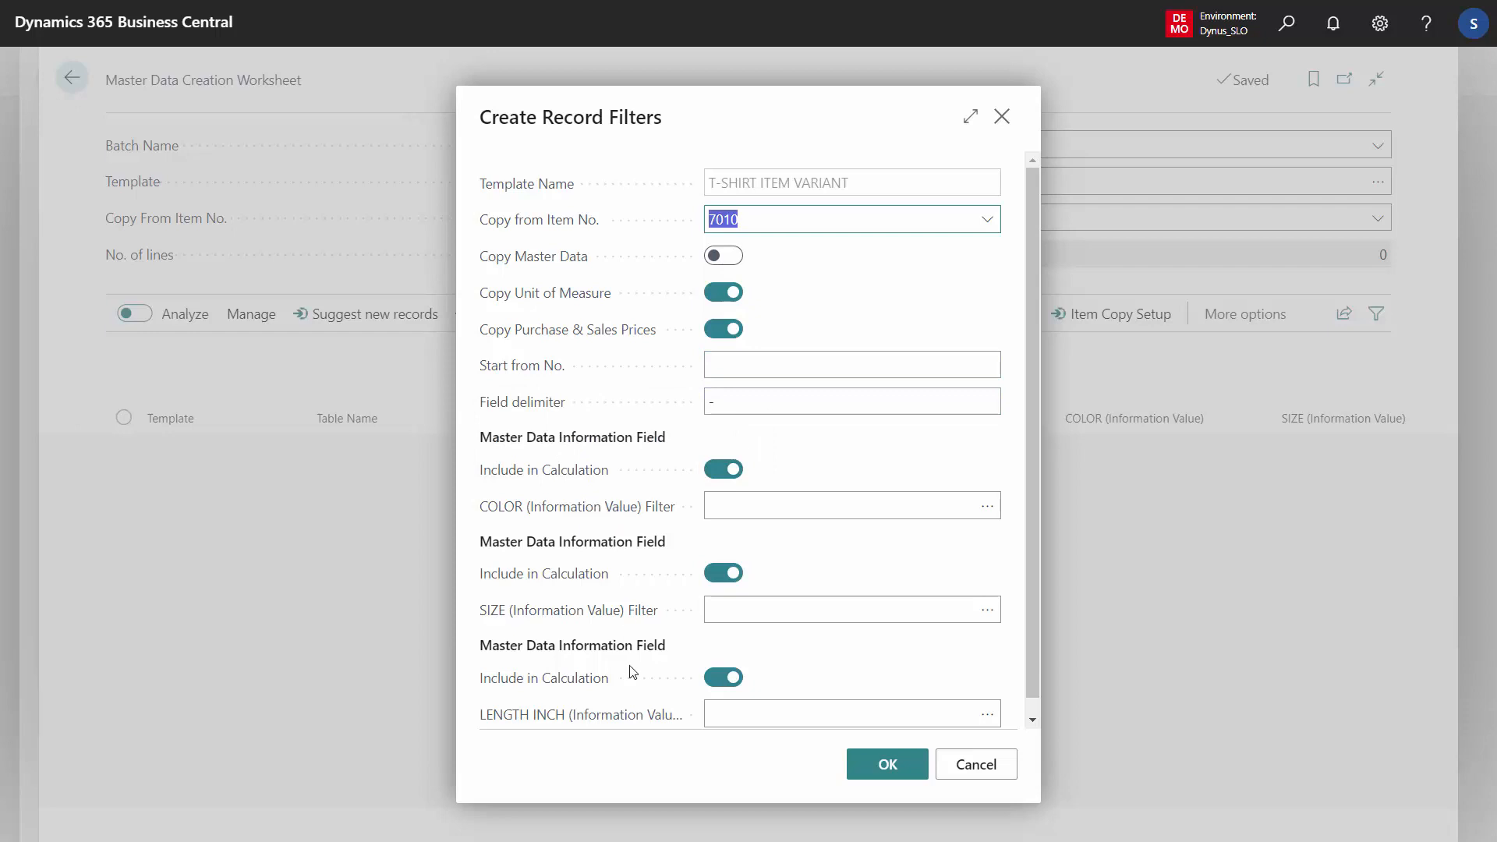
{"action": "left_click", "coordinate": [772, 507]}
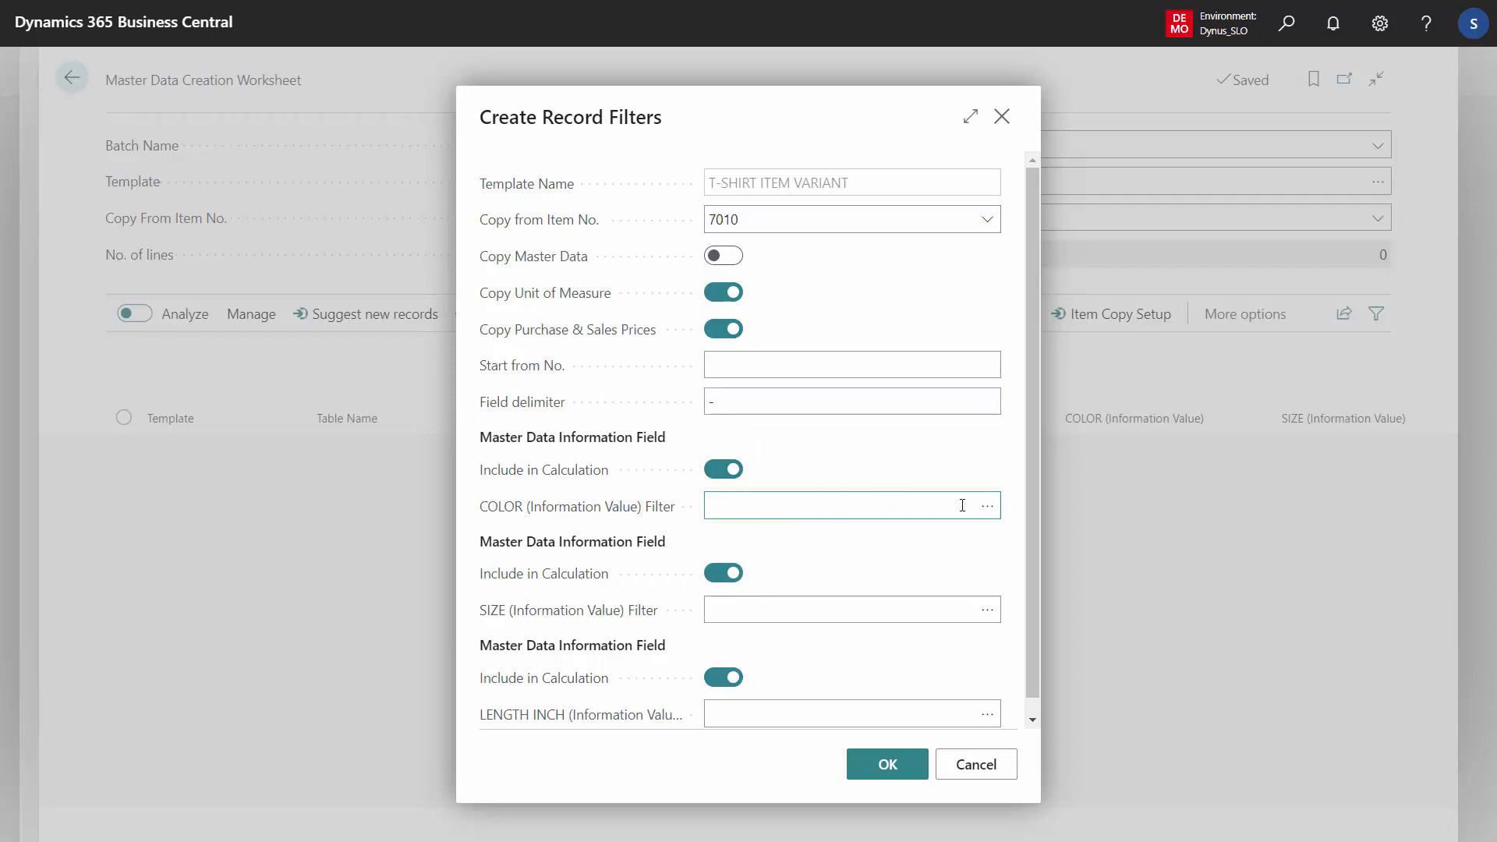
{"action": "left_click", "coordinate": [987, 506]}
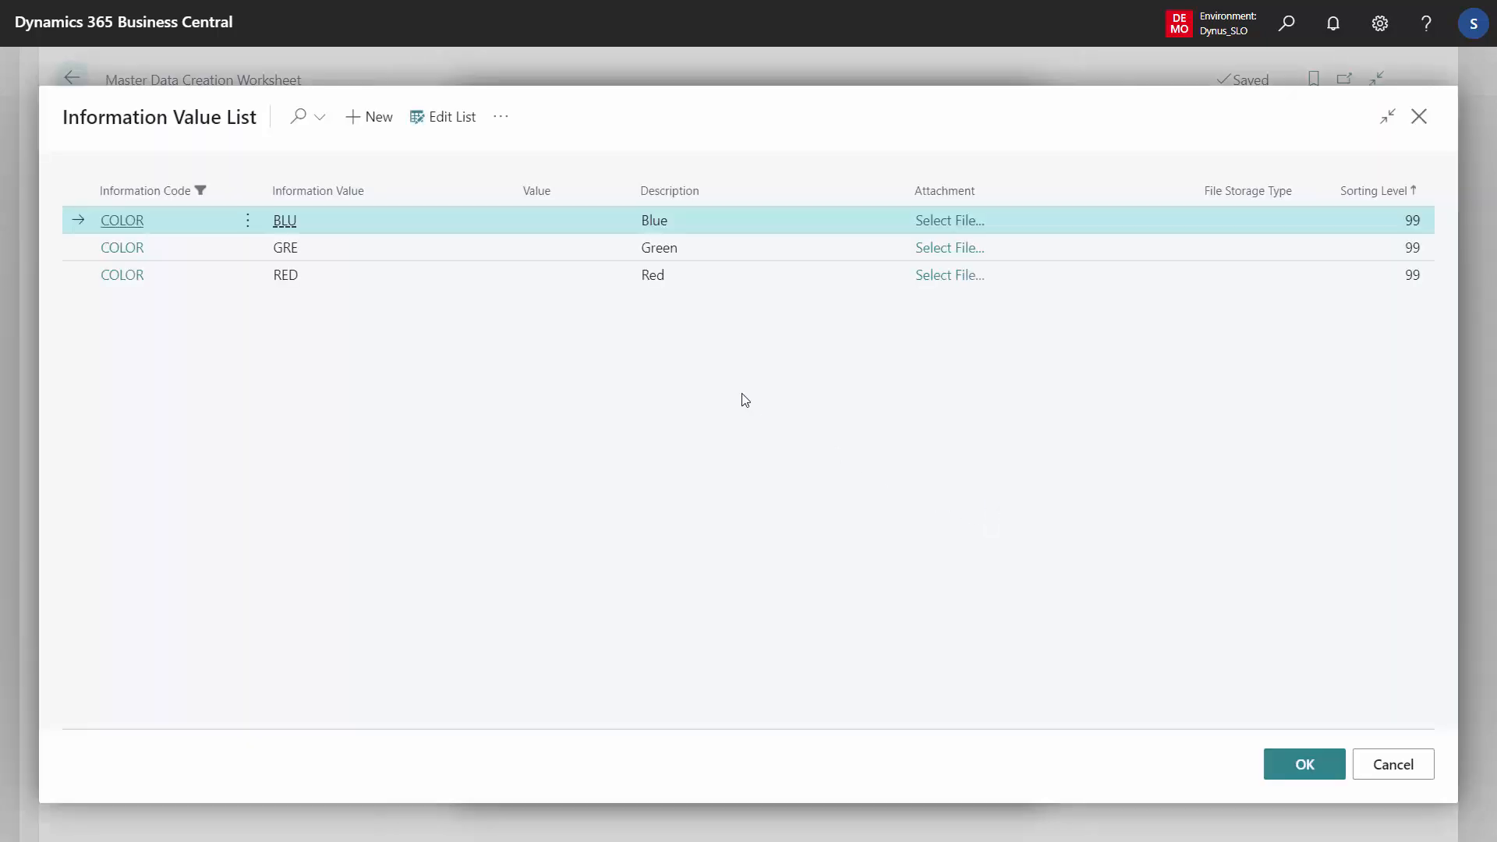
{"action": "left_click", "coordinate": [472, 279]}
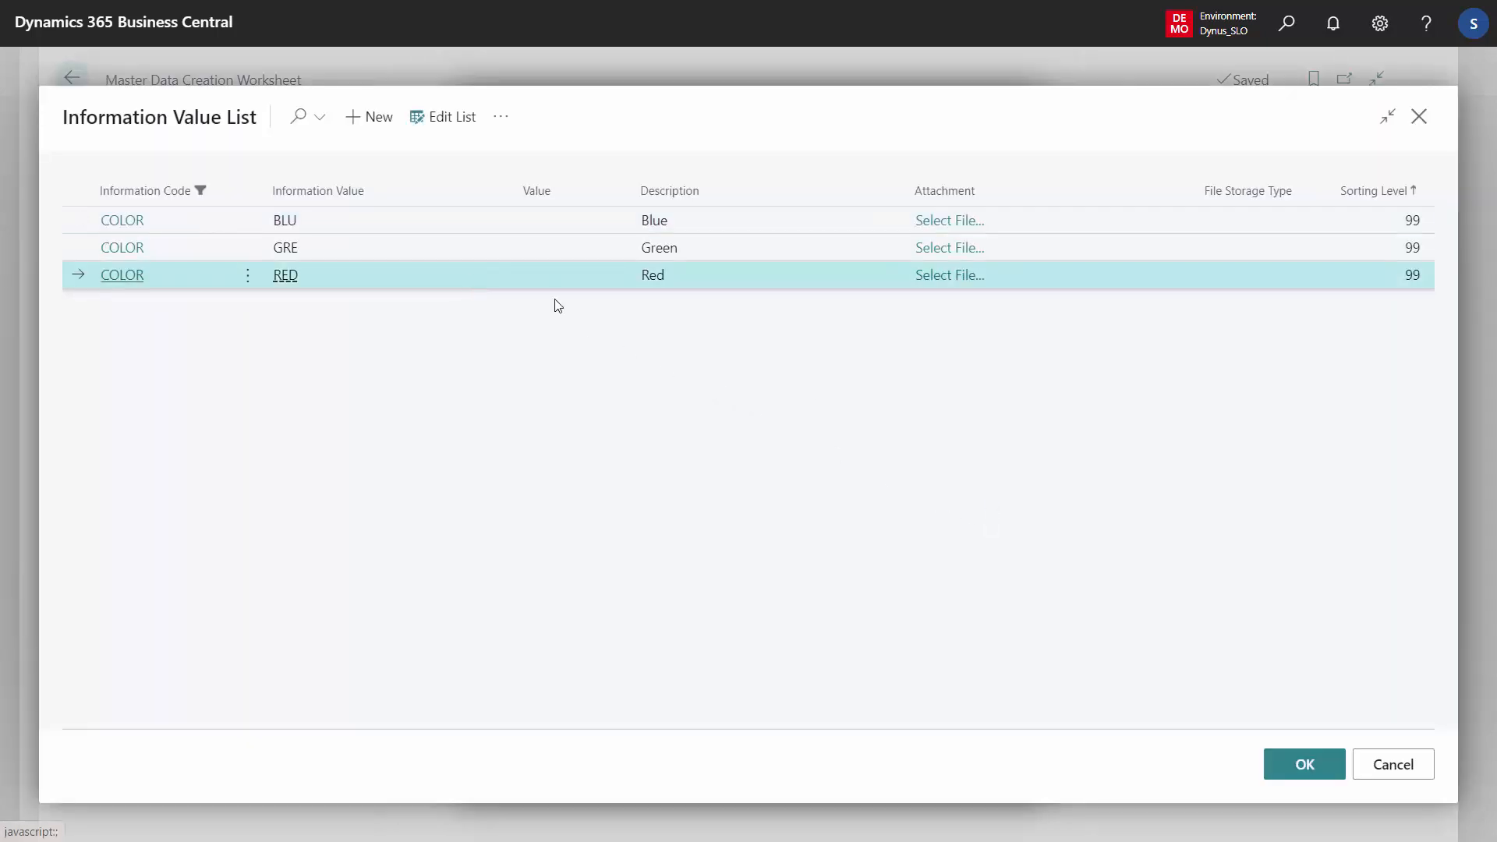
{"action": "left_click", "coordinate": [1335, 772]}
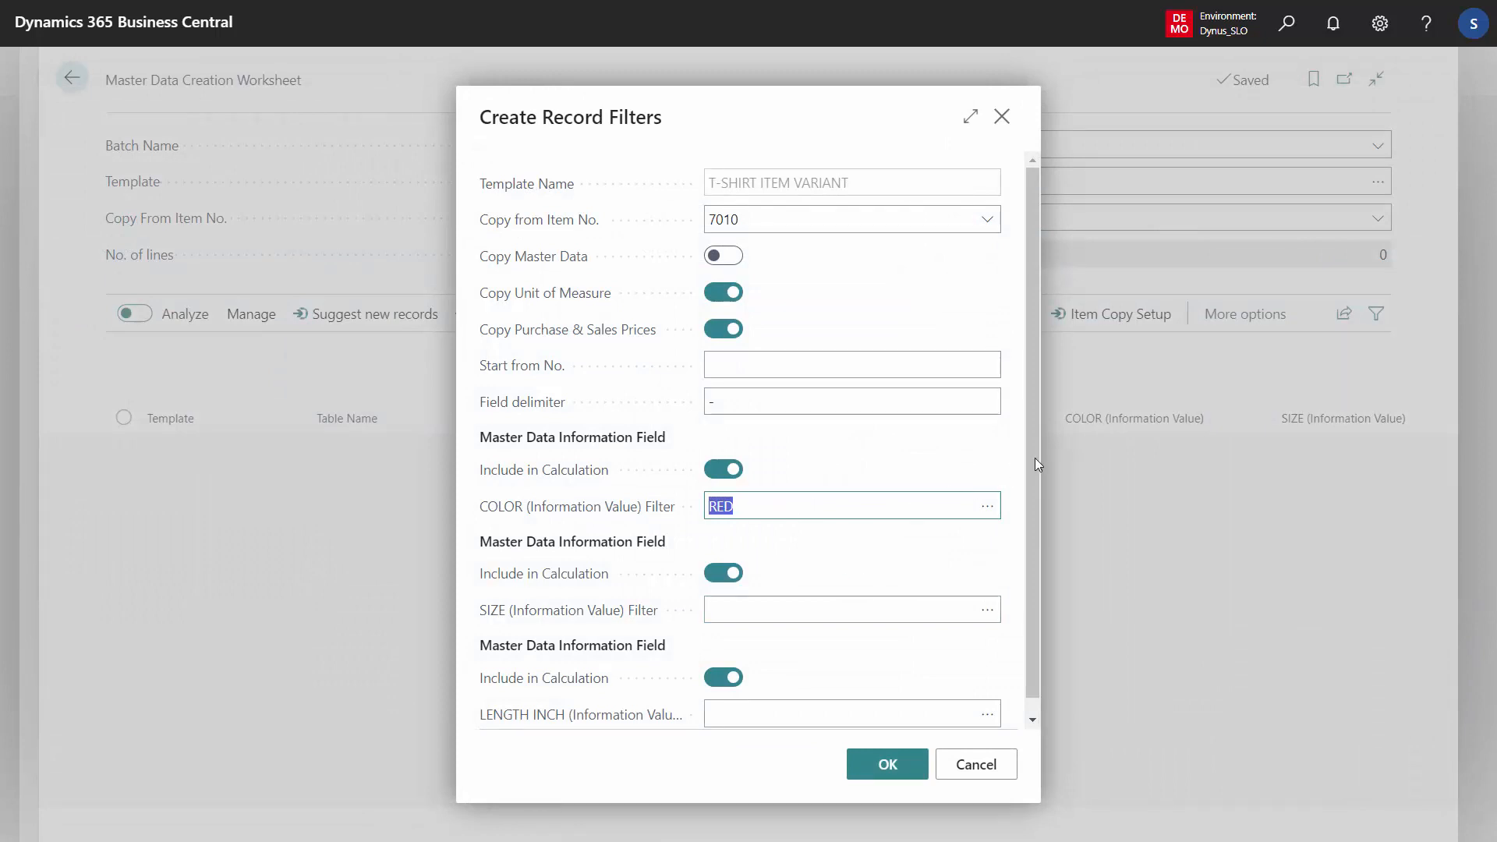
{"action": "scroll", "coordinate": [1030, 500], "scroll_direction": "down", "scroll_amount": 1}
{"action": "left_click", "coordinate": [761, 698]}
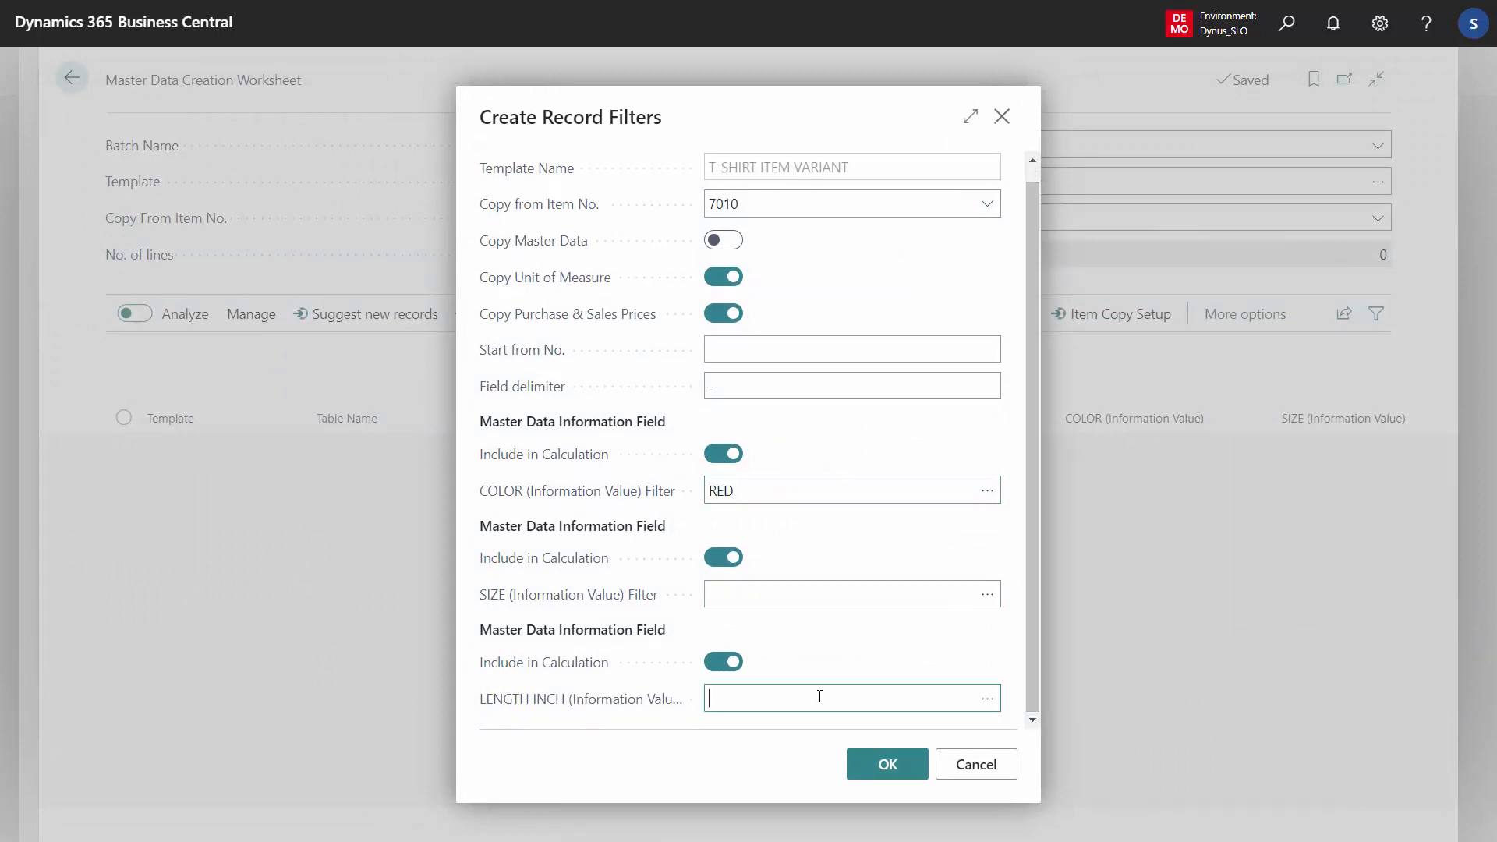
{"action": "left_click", "coordinate": [986, 702]}
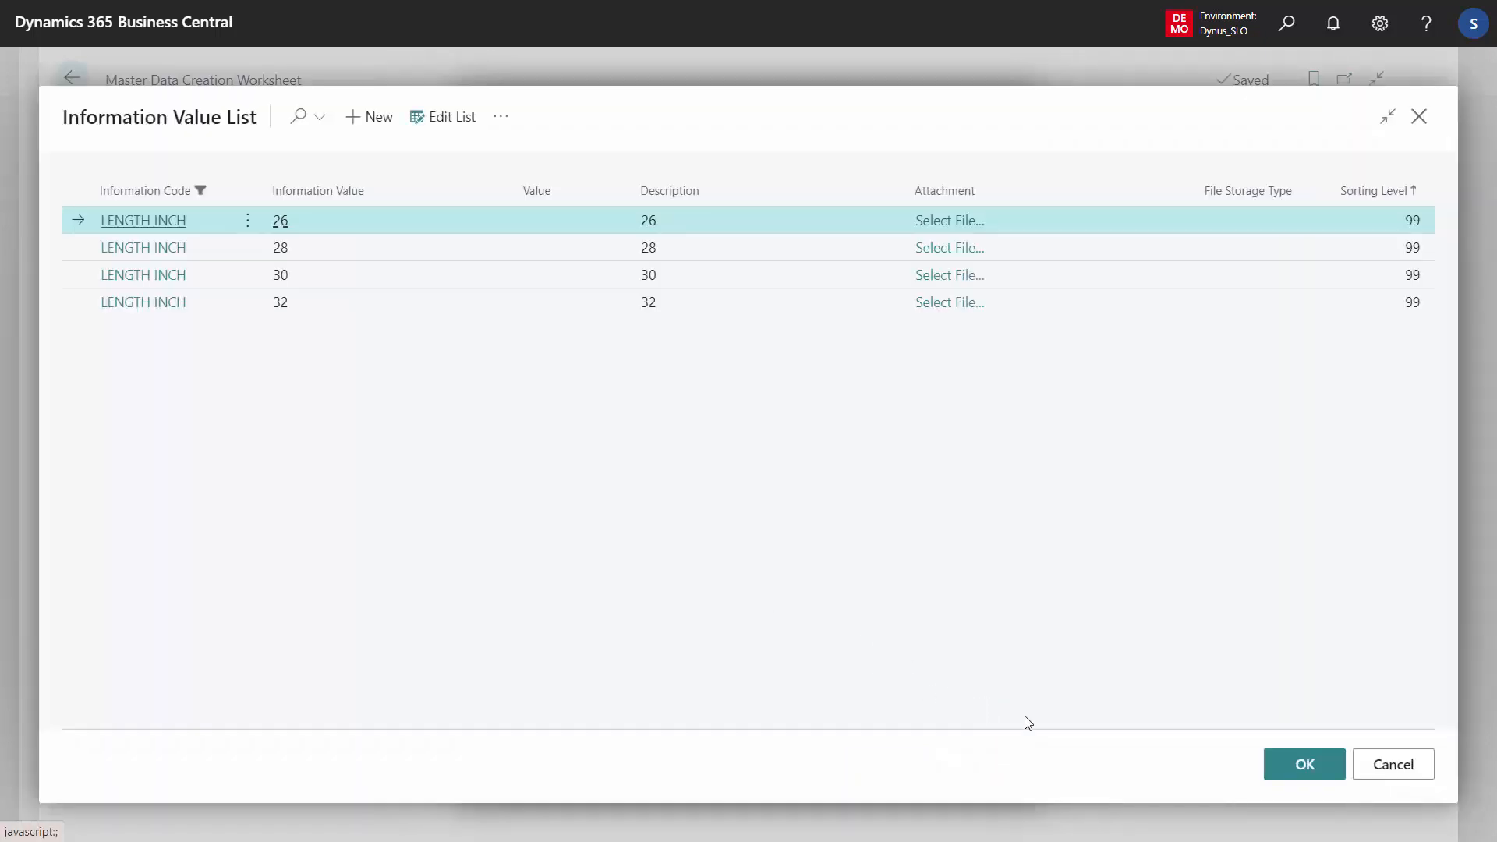
{"action": "left_click", "coordinate": [1392, 765]}
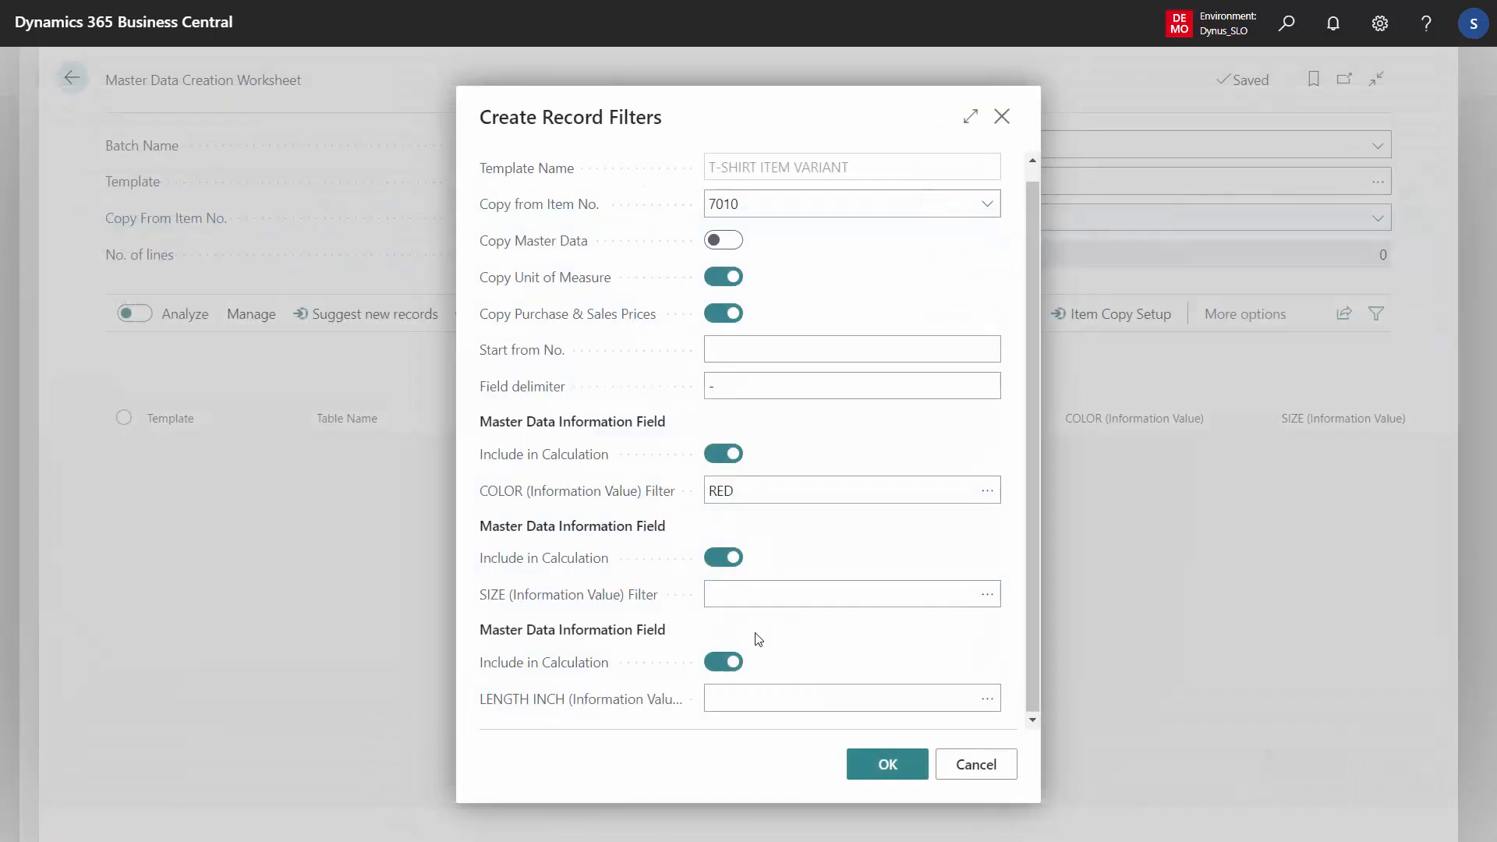
Enter S..XL as the SIZE filter and check which sizes that range covers in the SIZE value list
{"action": "left_click", "coordinate": [783, 598]}
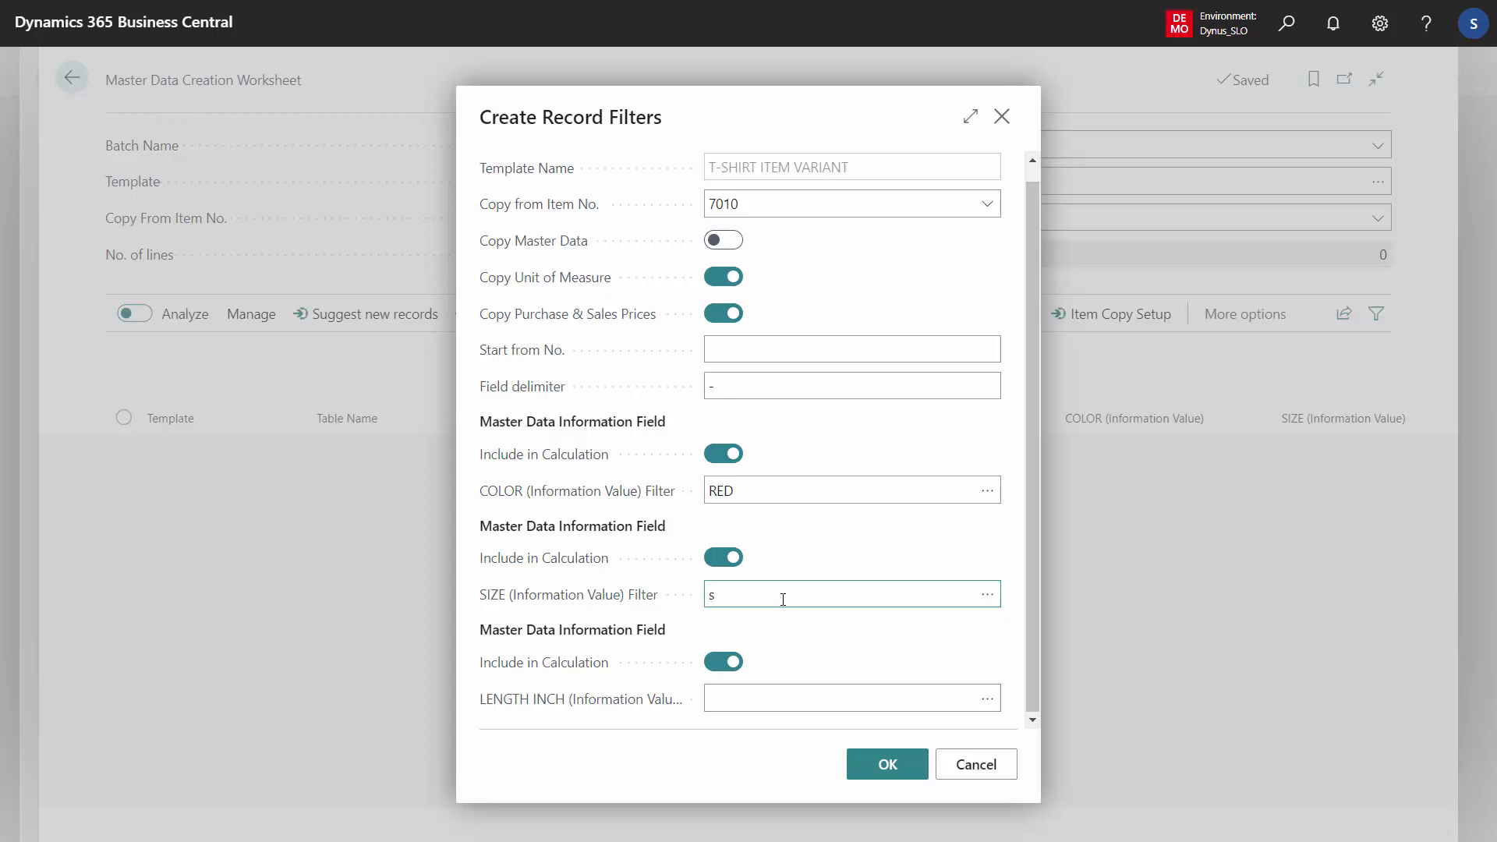
{"action": "type", "text": "s..XL"}
{"action": "left_click", "coordinate": [783, 599]}
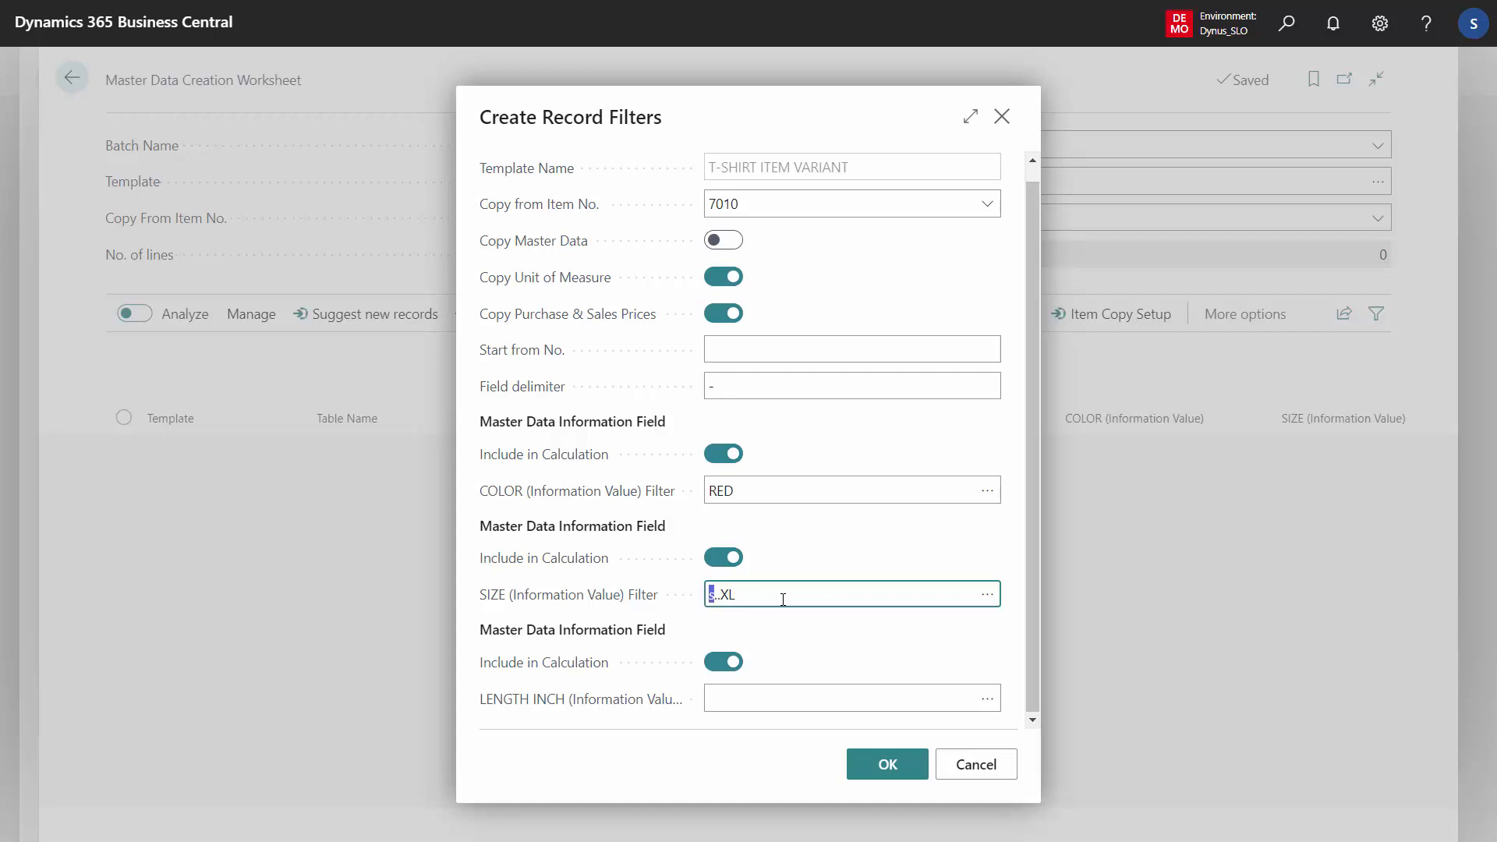
{"action": "type", "text": "S"}
{"action": "key", "text": "Tab"}
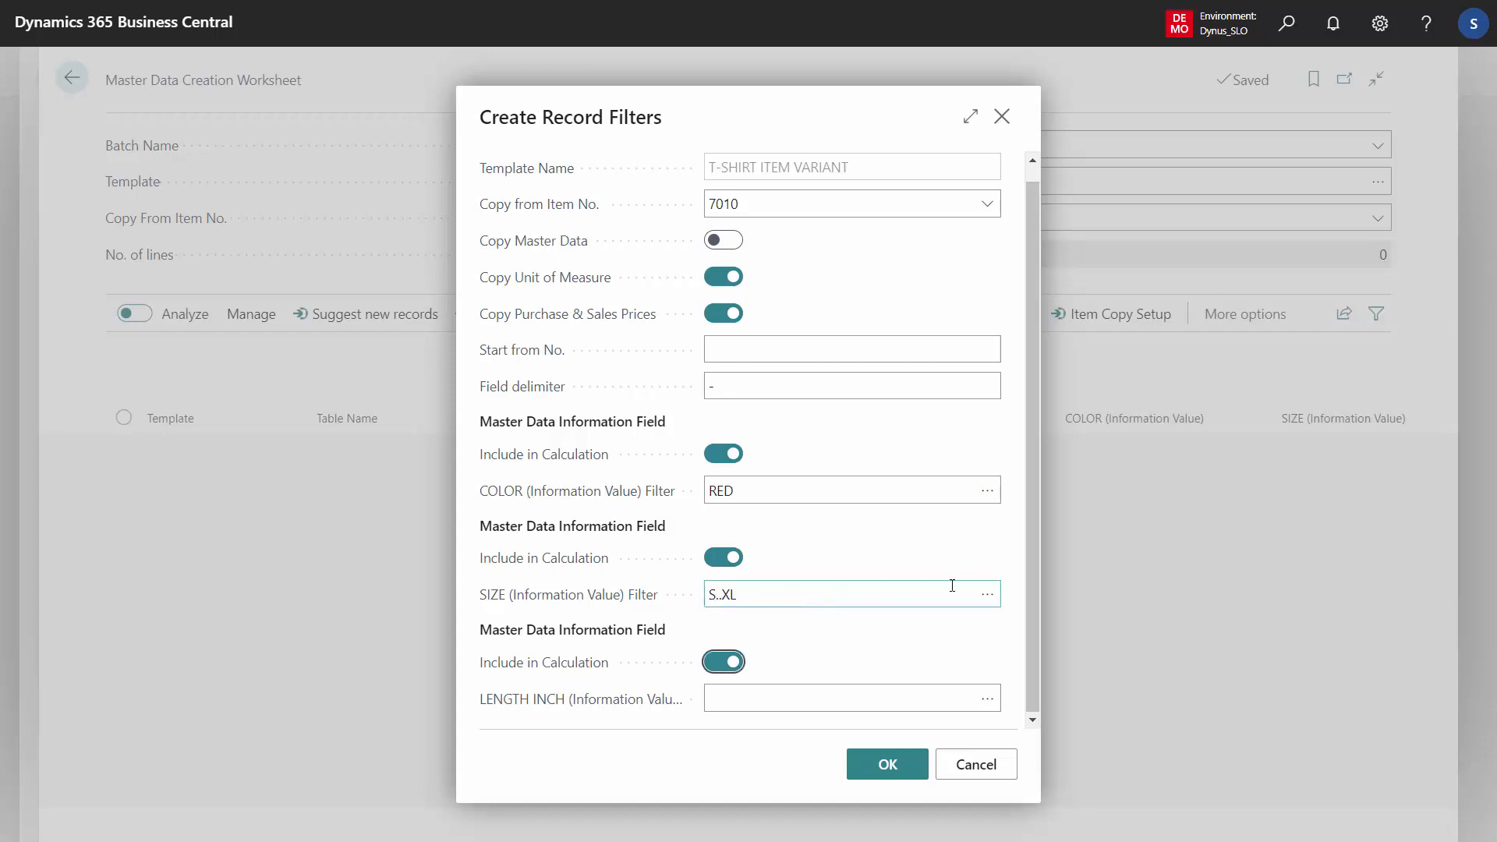
{"action": "left_click", "coordinate": [987, 594]}
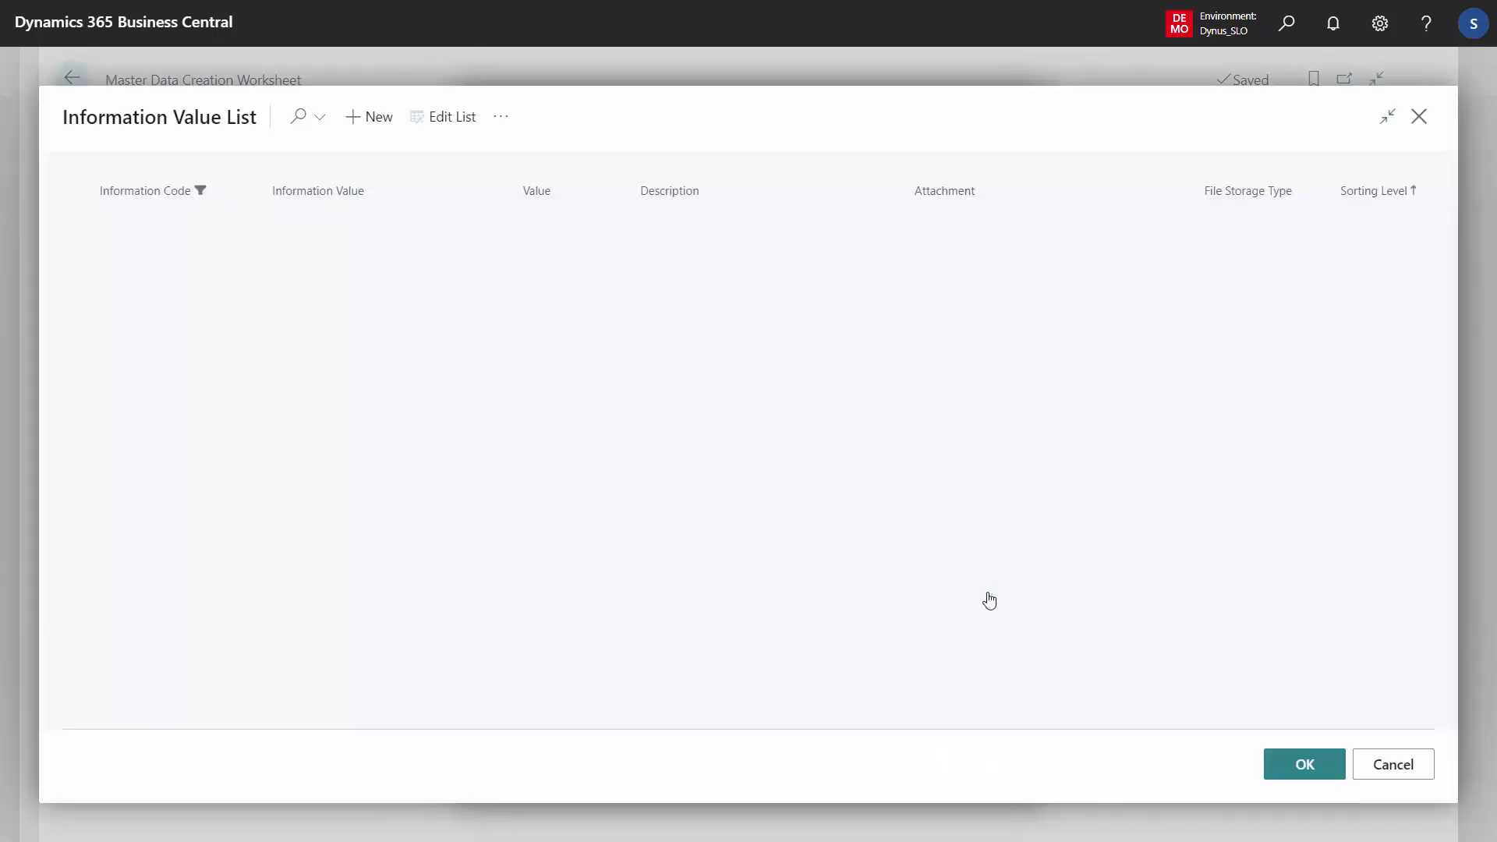
{"action": "left_click", "coordinate": [375, 255]}
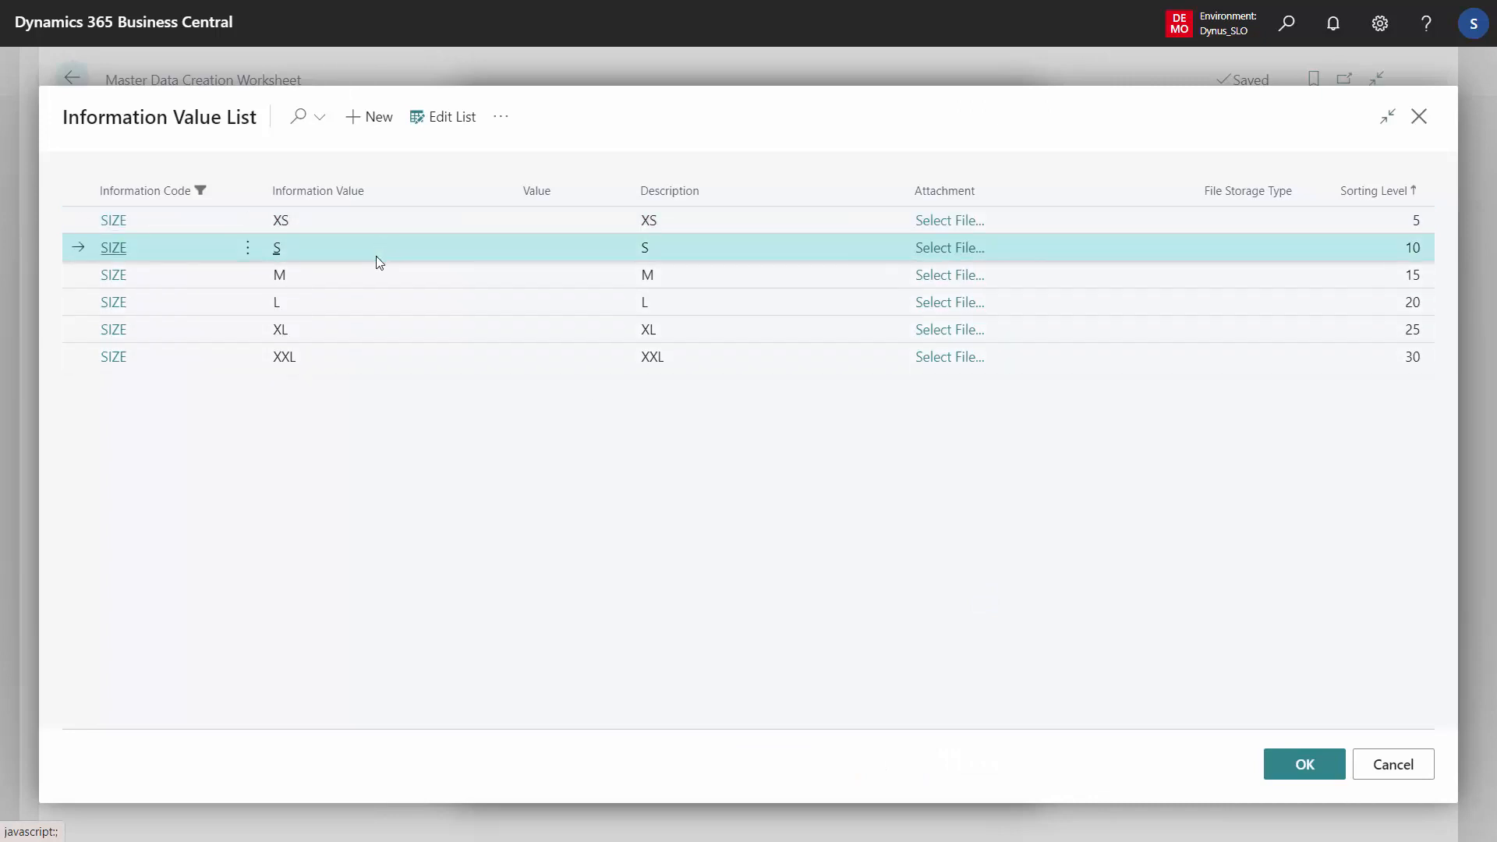
{"action": "left_click", "coordinate": [372, 344], "text": "shift"}
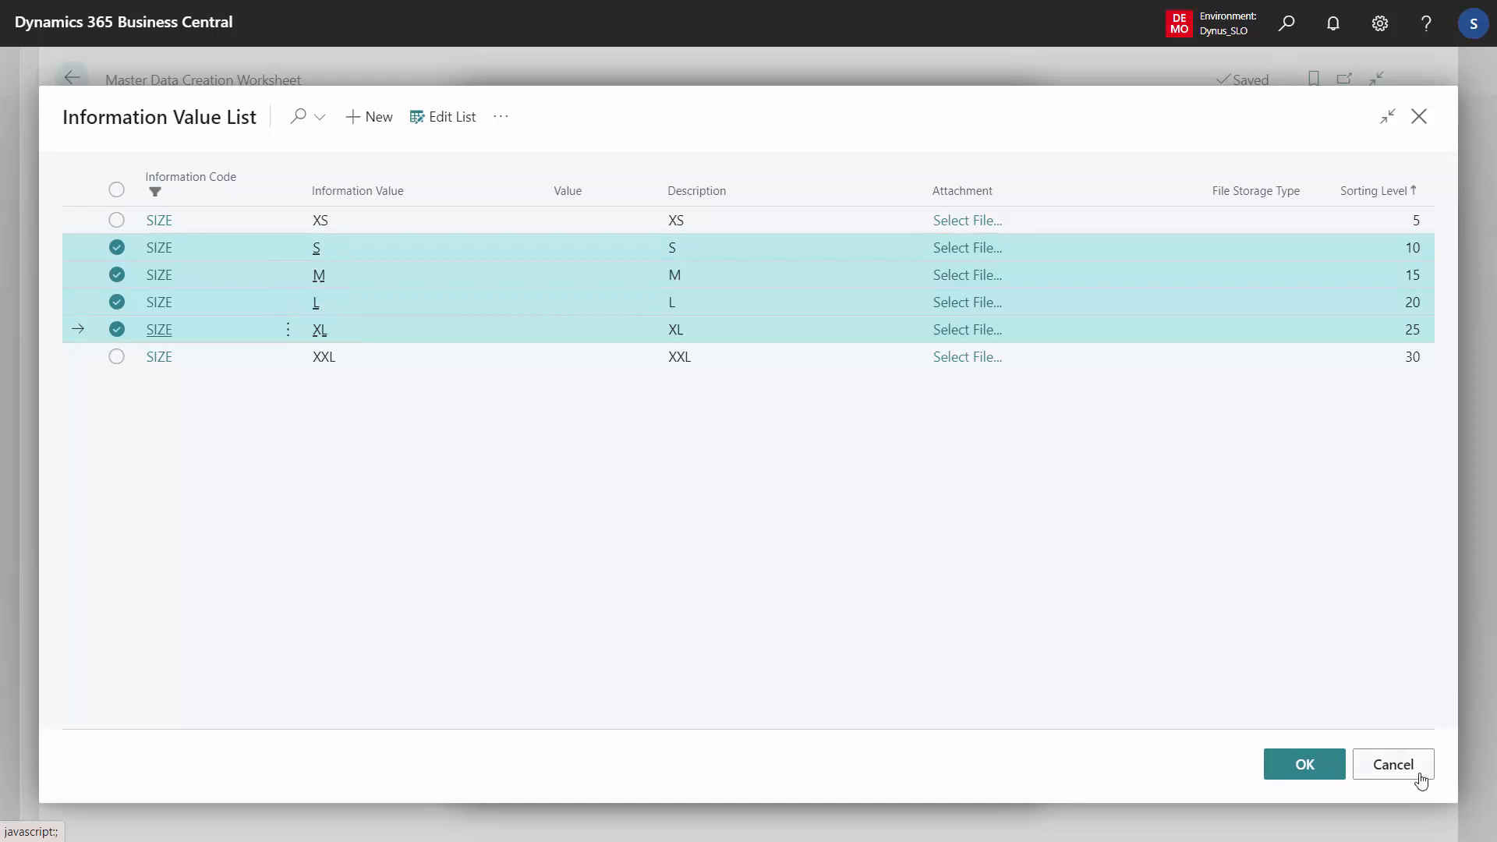
{"action": "left_click", "coordinate": [1393, 764]}
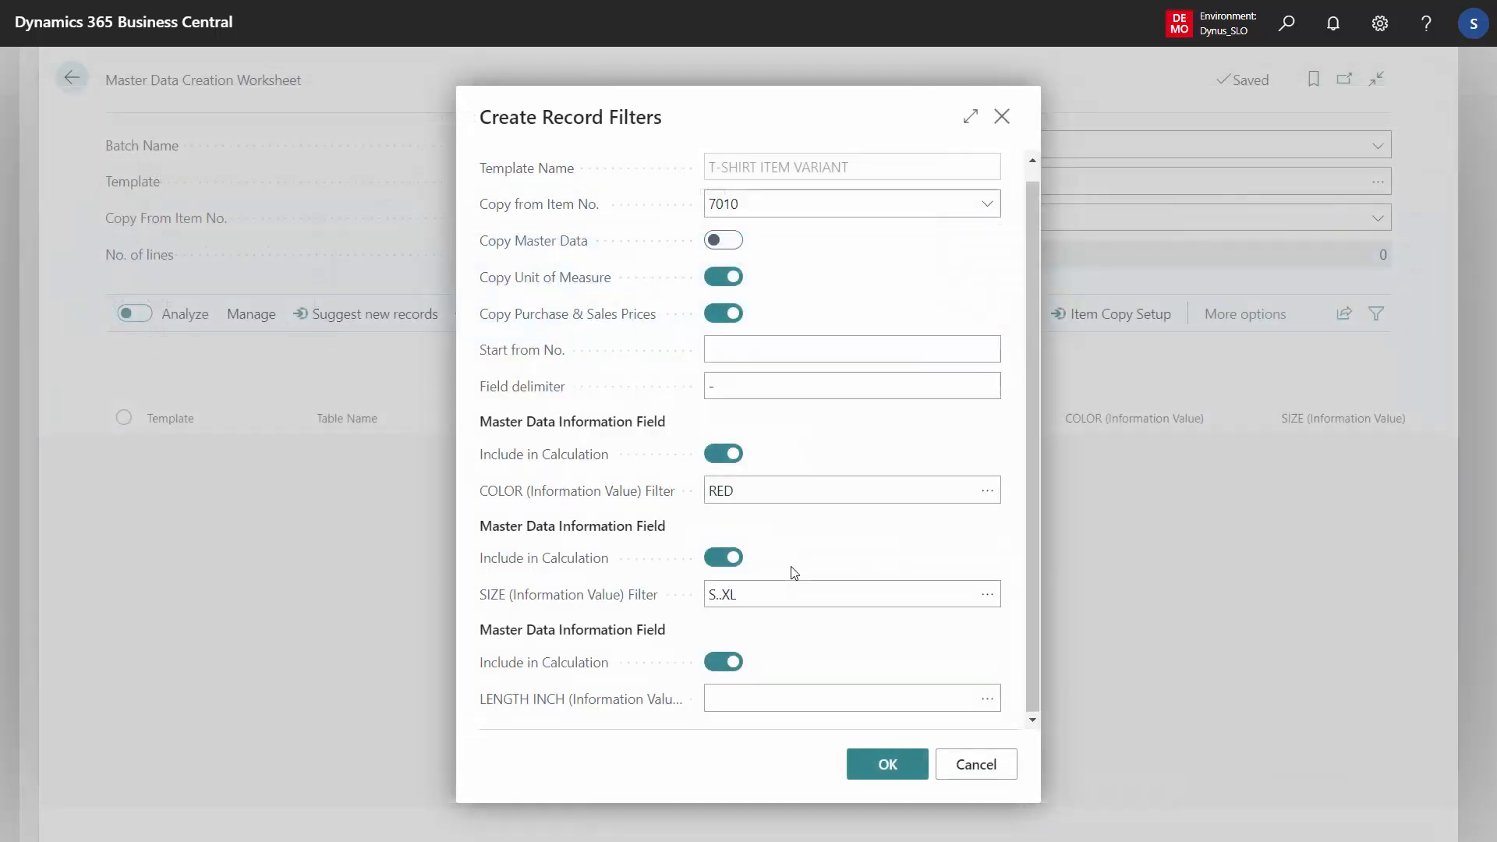
Change the SIZE filter to L..S|XL and confirm inserting the suggested lines into the worksheet
{"action": "left_click", "coordinate": [755, 592]}
{"action": "key", "text": "Left"}
{"action": "key", "text": "Left"}
{"action": "key", "text": "Left"}
{"action": "type", "text": "L.."}
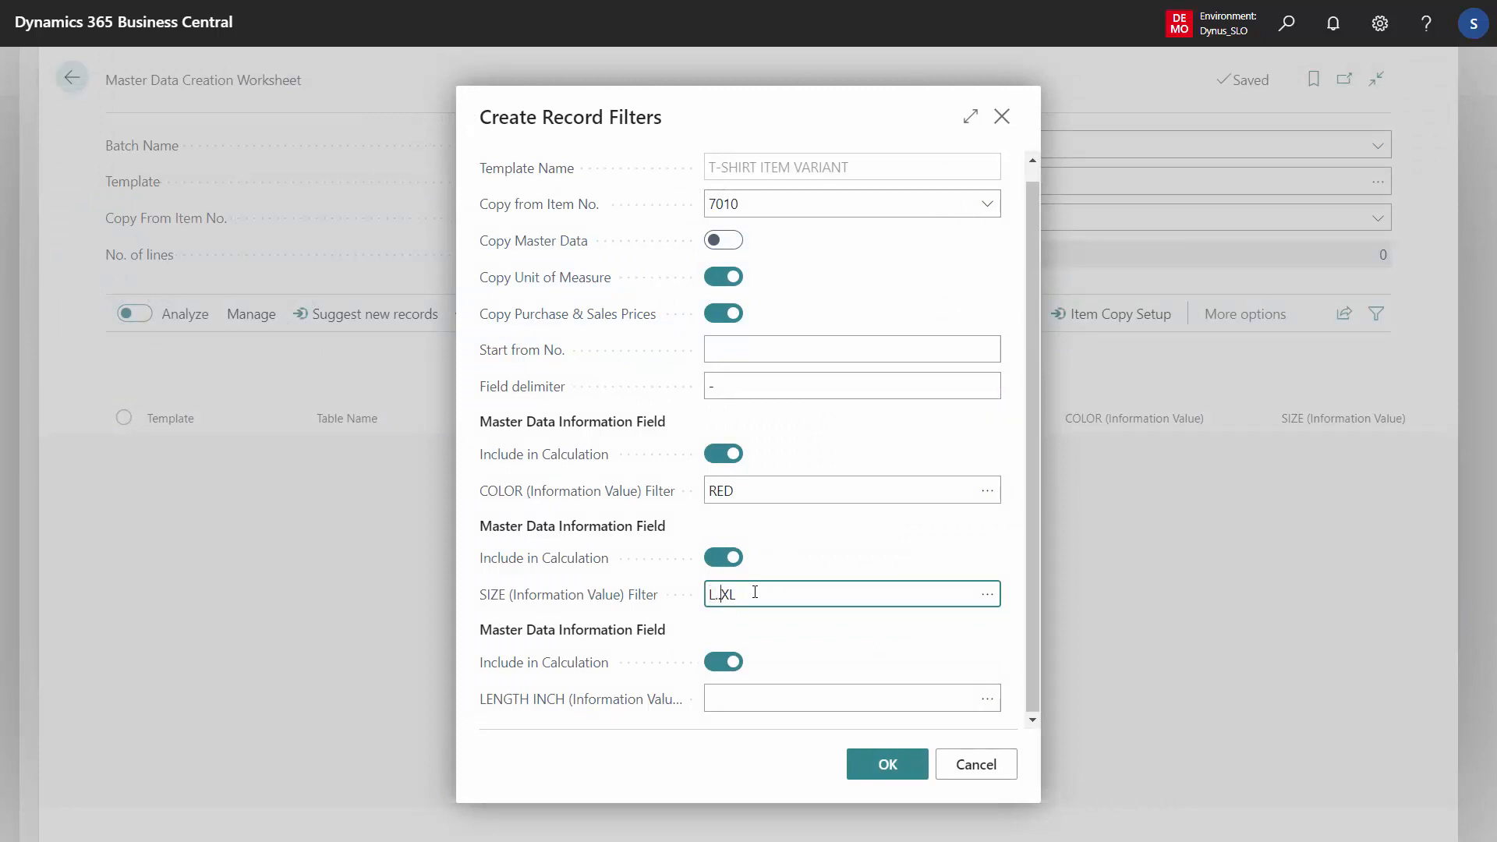
{"action": "type", "text": "S|"}
{"action": "left_click", "coordinate": [747, 591]}
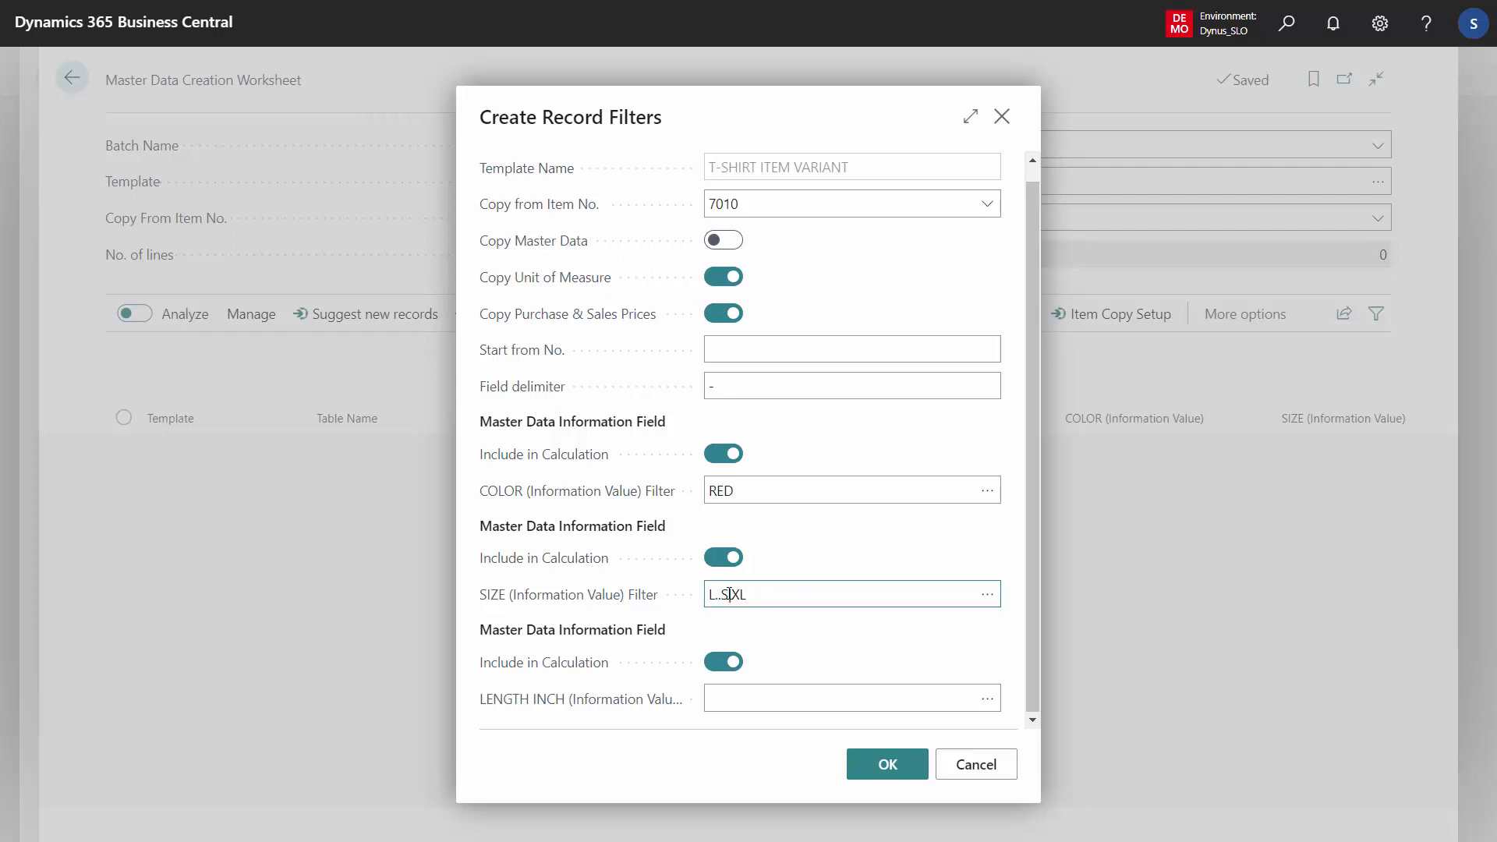
{"action": "left_click_drag", "start_coordinate": [761, 597], "coordinate": [689, 605]}
{"action": "left_click", "coordinate": [772, 598]}
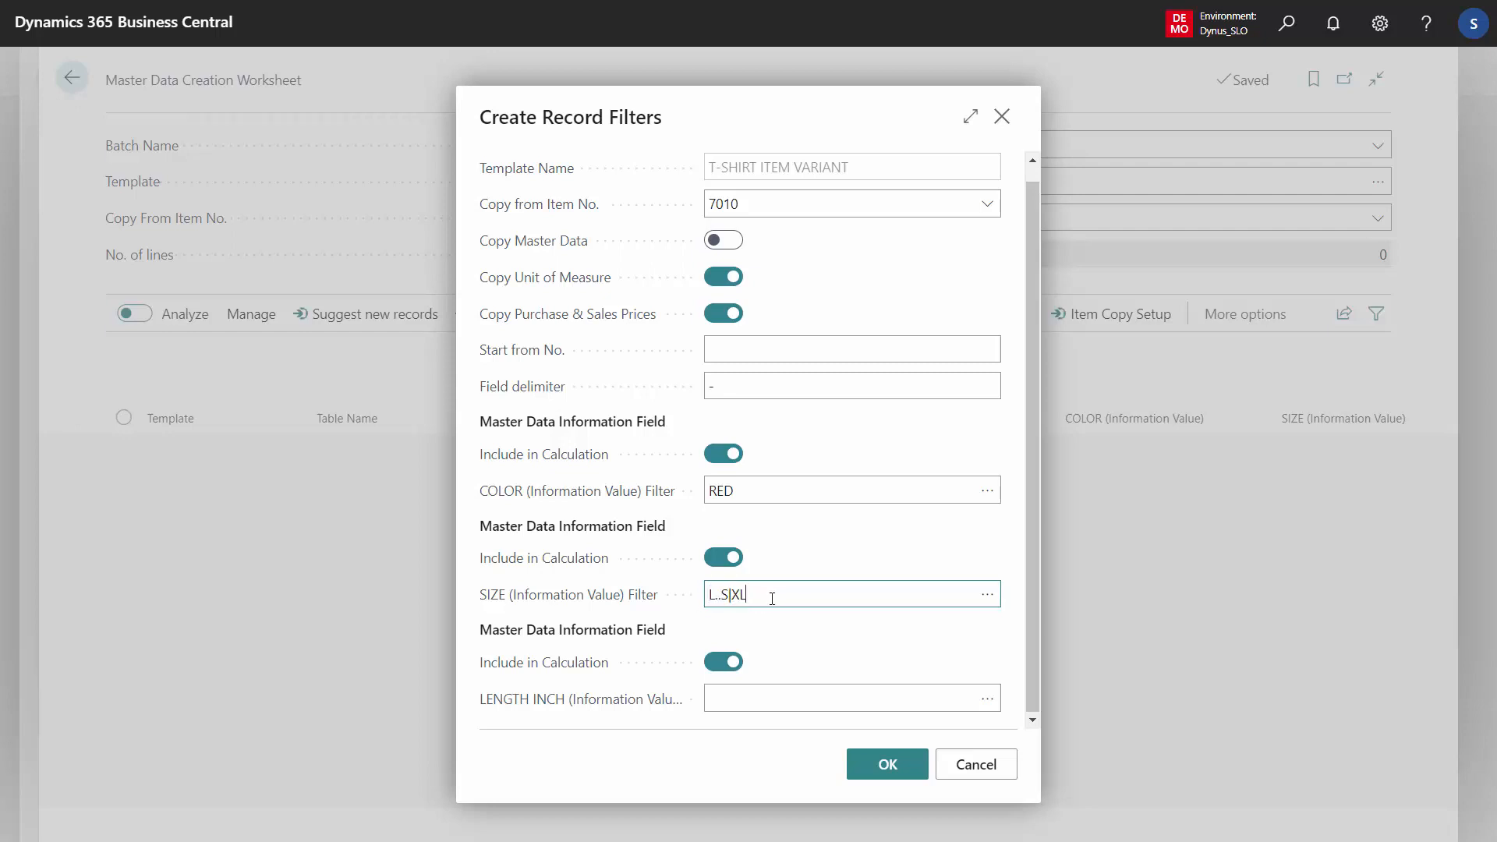
{"action": "left_click", "coordinate": [887, 763]}
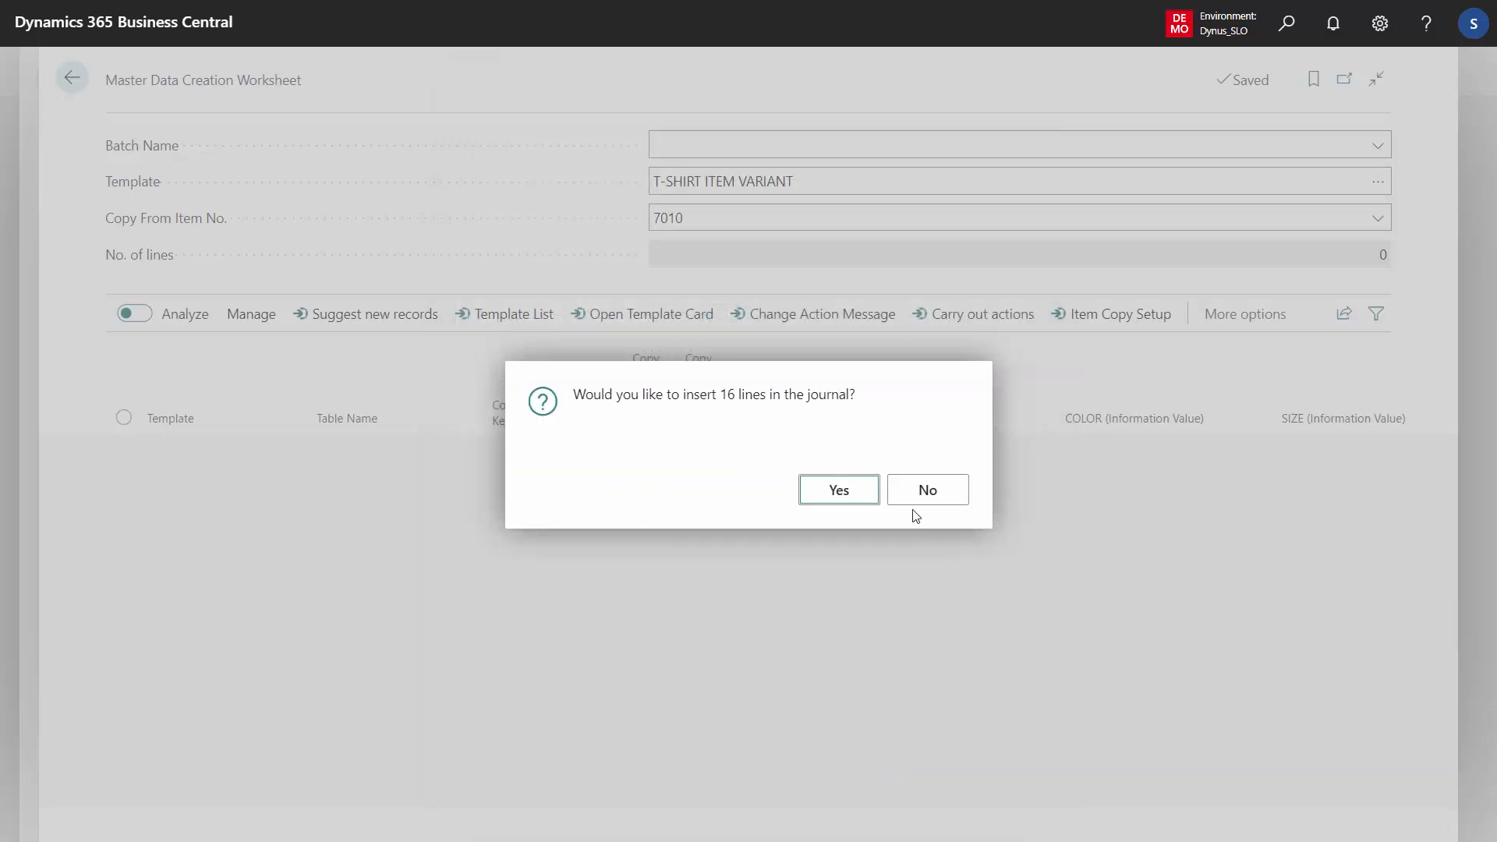
{"action": "left_click", "coordinate": [847, 493]}
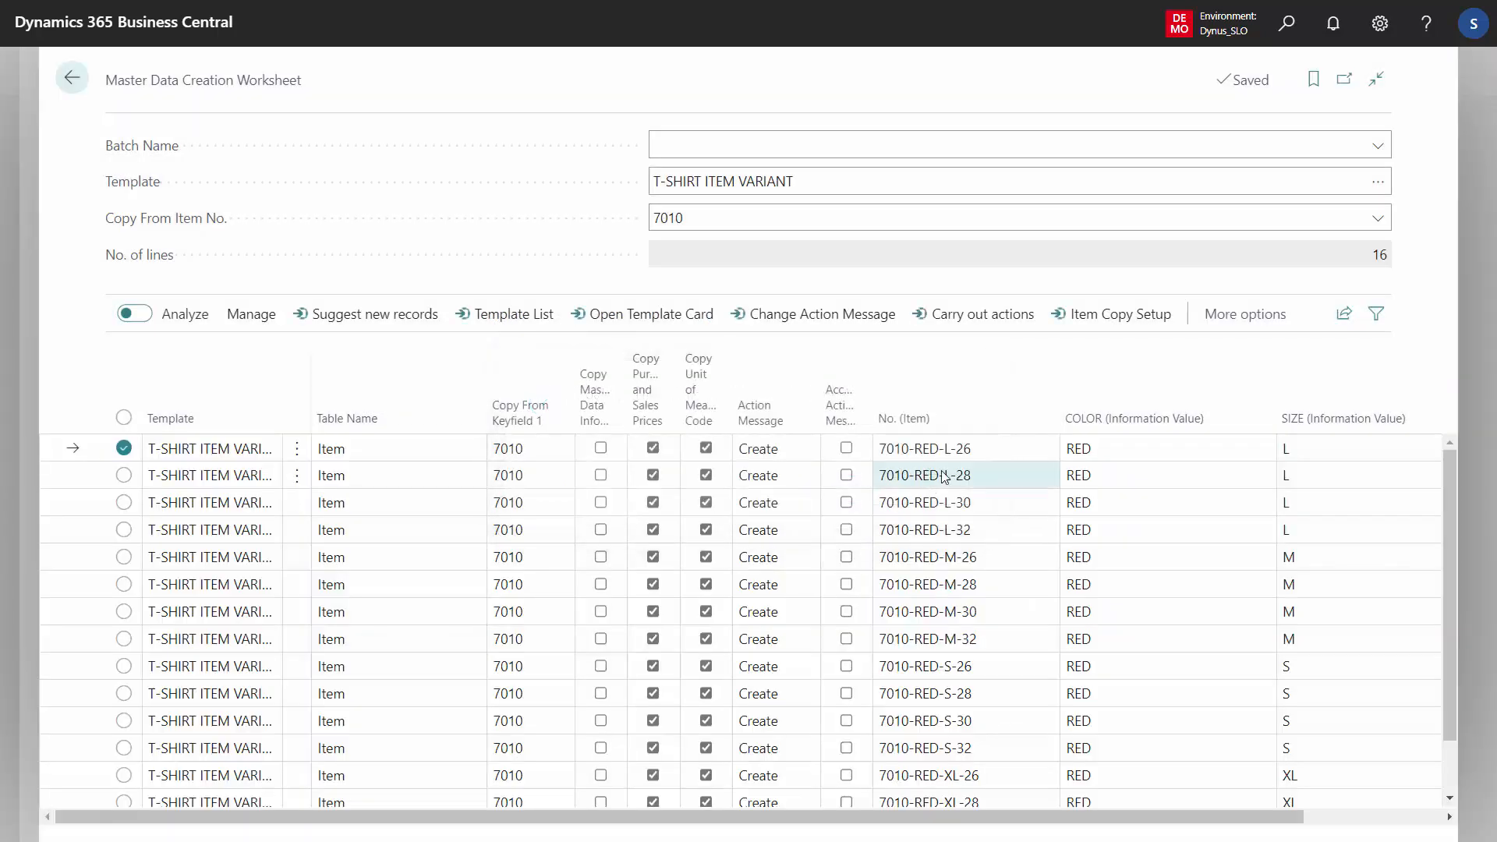
Review the generated RED variant lines, their item numbers, sizes and length values
{"action": "left_click", "coordinate": [980, 450]}
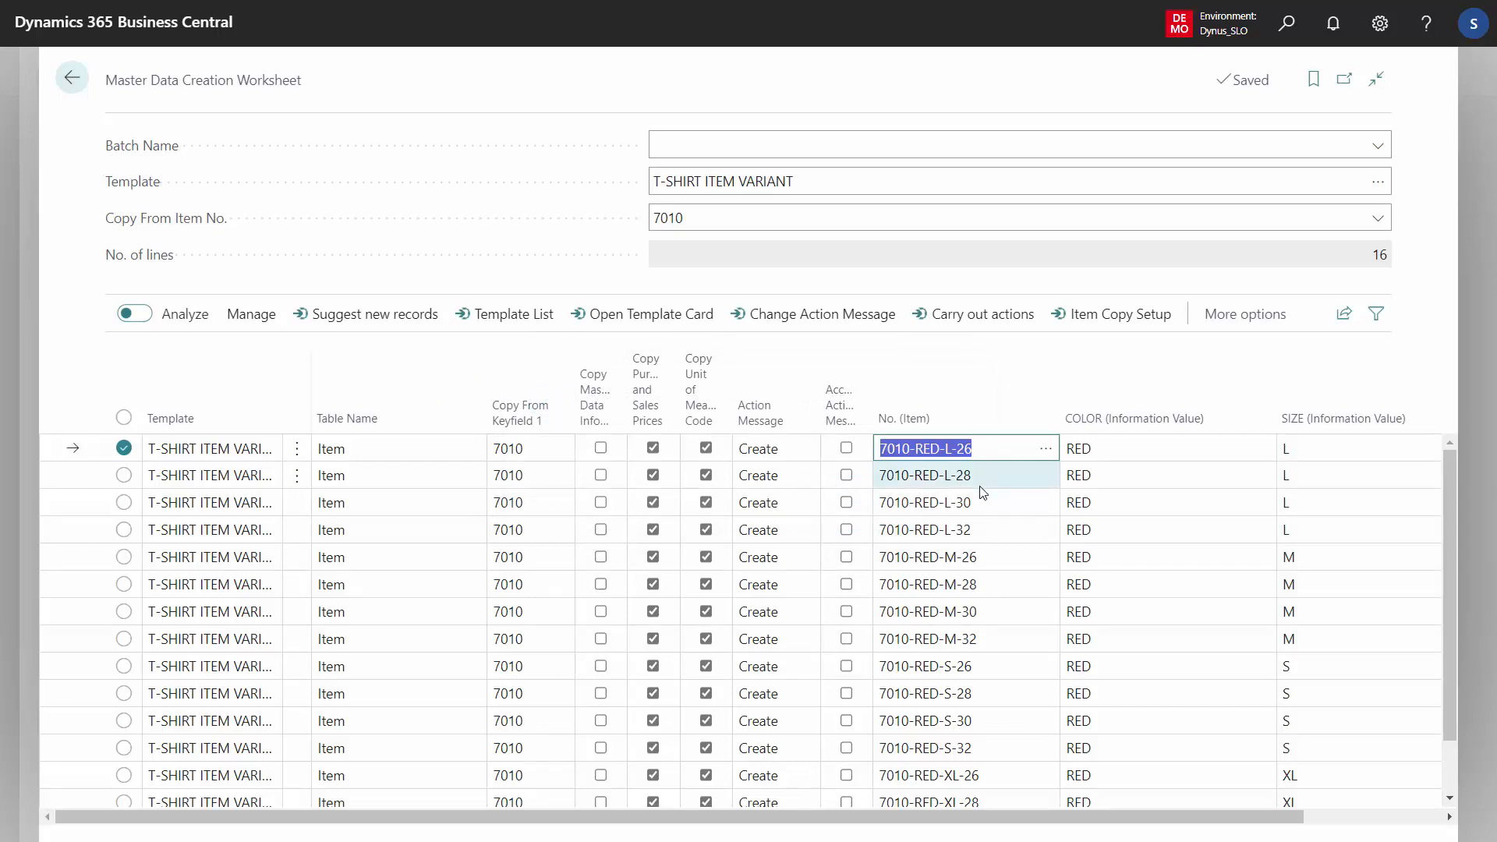
{"action": "key", "text": "shift+Down"}
{"action": "key", "text": "shift+Down"}
{"action": "key", "text": "shift+Down"}
{"action": "key", "text": "shift+Down"}
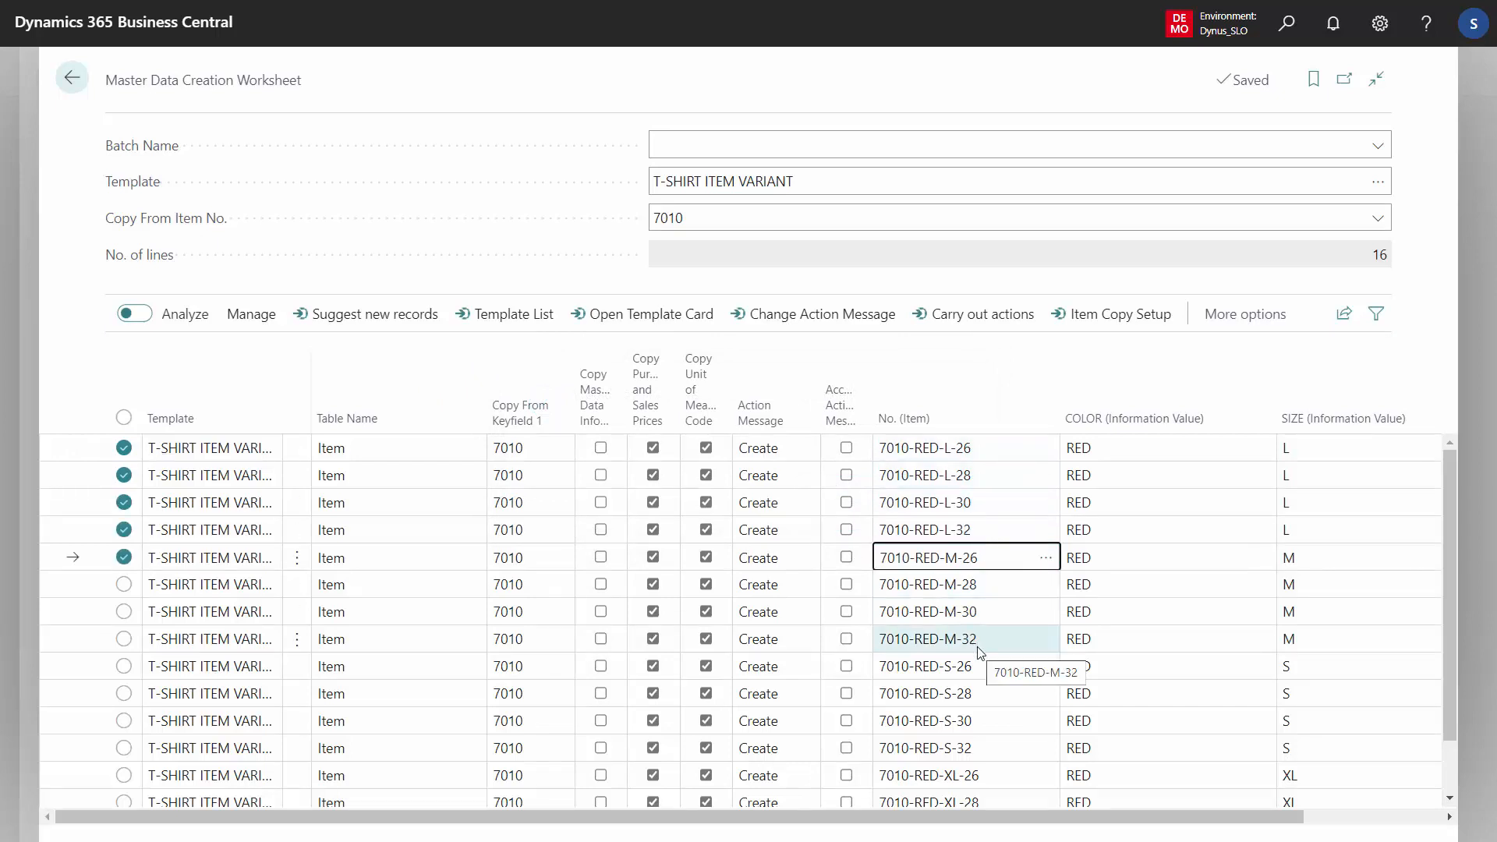
{"action": "left_click", "coordinate": [1003, 489]}
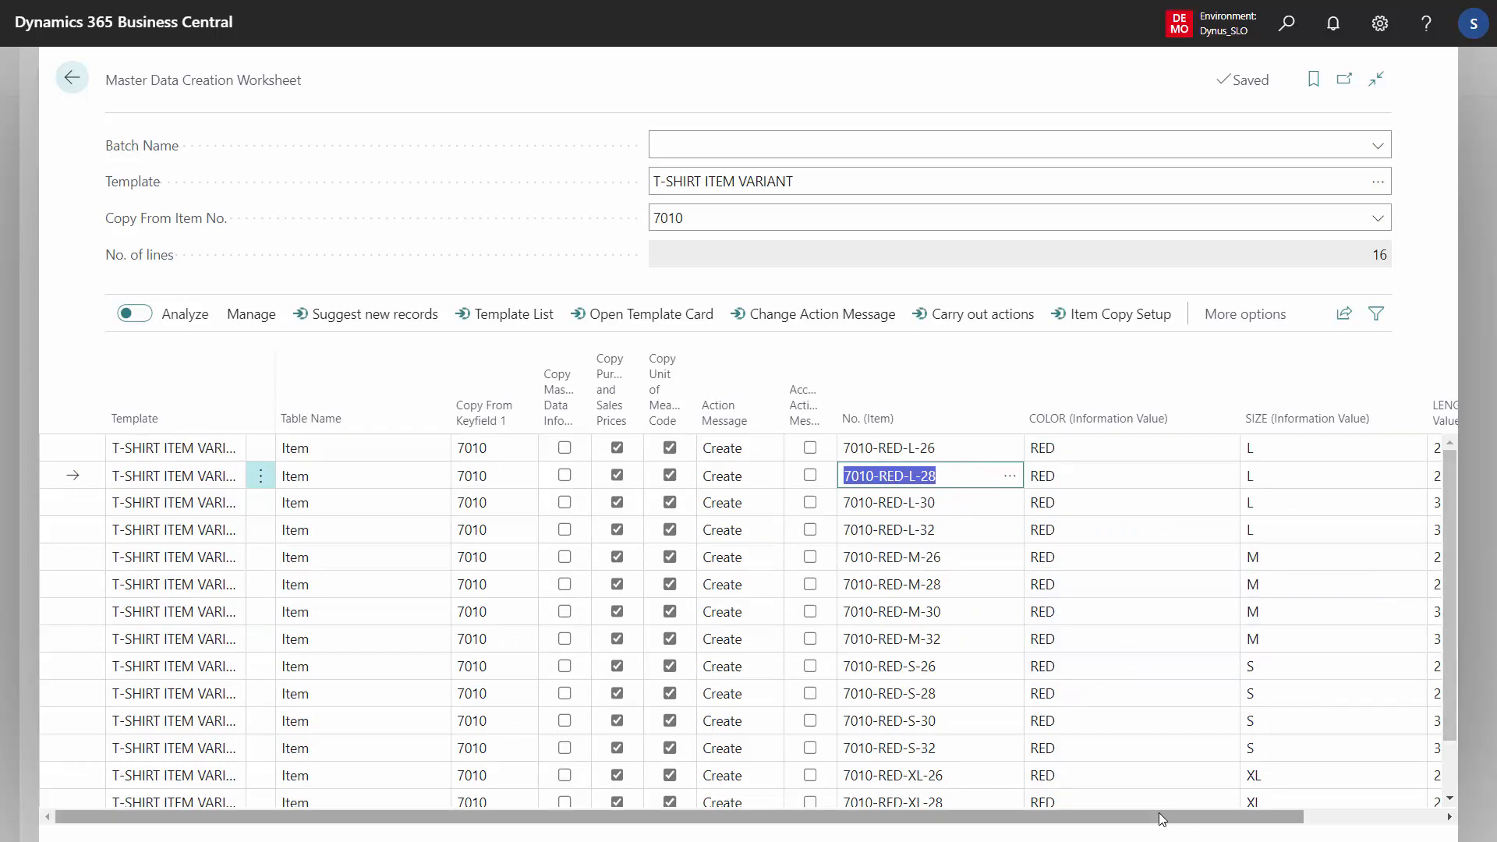
{"action": "left_click_drag", "start_coordinate": [1158, 813], "coordinate": [1295, 795]}
{"action": "left_click_drag", "start_coordinate": [1455, 586], "coordinate": [1444, 545]}
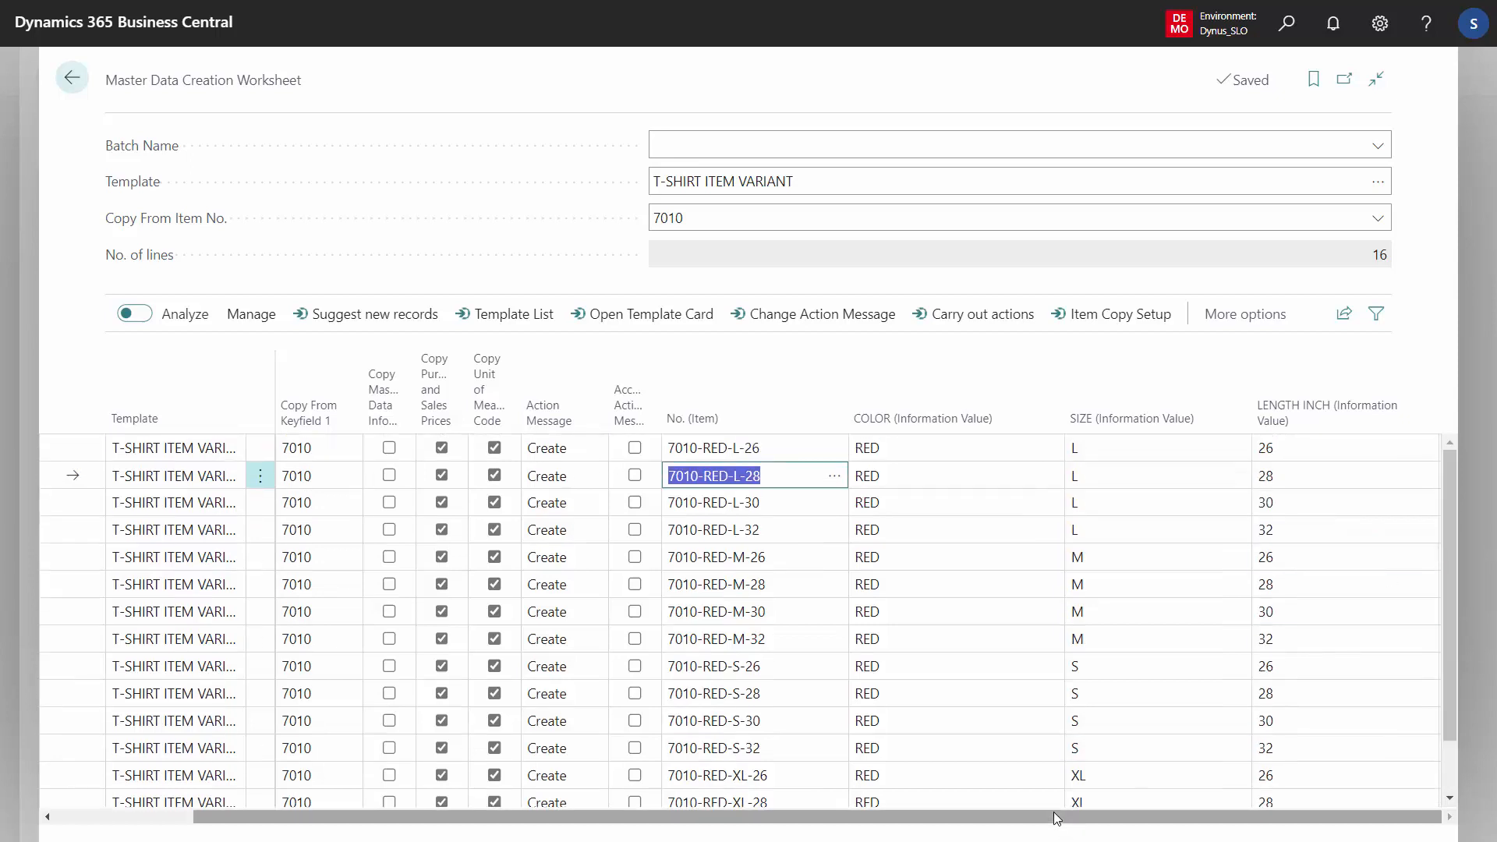
{"action": "left_click_drag", "start_coordinate": [1054, 811], "coordinate": [664, 838]}
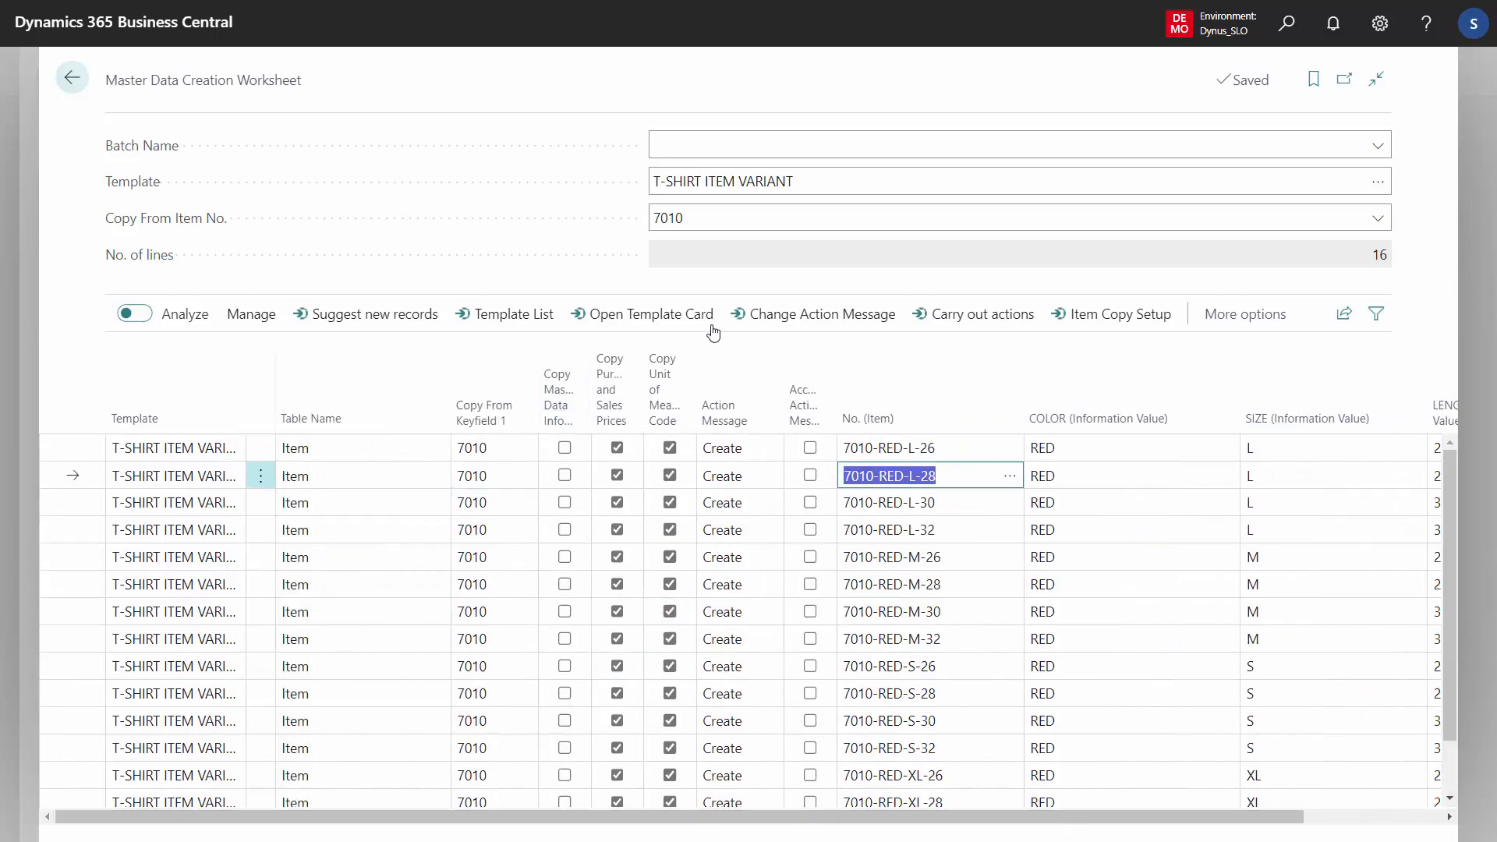
Accept the action messages on the L-28, L-32, M-26, M-28 and M-30 lines and carry out the actions
{"action": "left_click", "coordinate": [810, 475]}
{"action": "left_click", "coordinate": [810, 529]}
{"action": "left_click", "coordinate": [811, 557]}
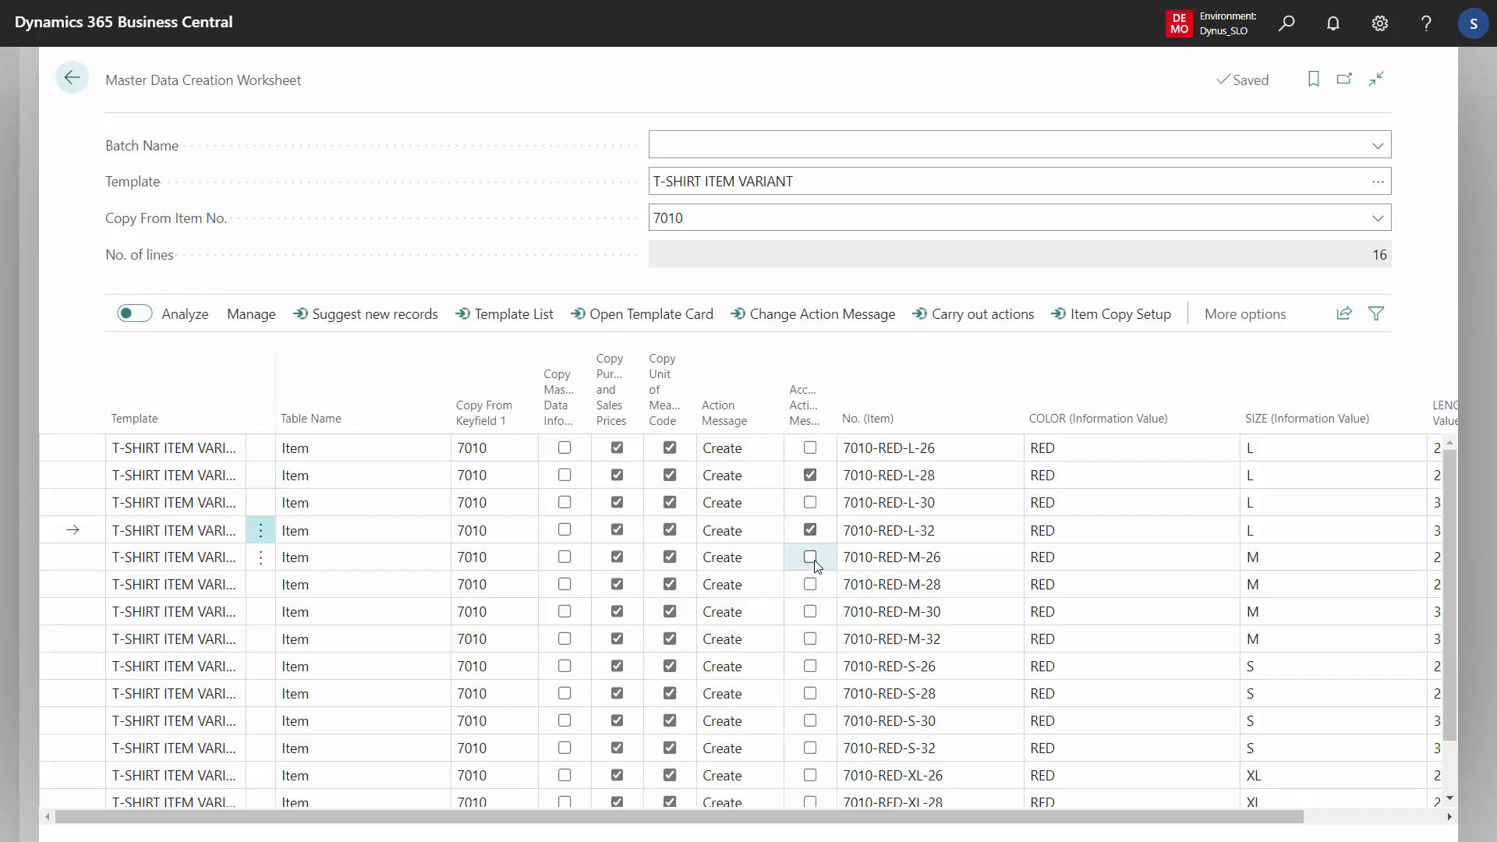
{"action": "left_click", "coordinate": [810, 584]}
{"action": "left_click", "coordinate": [810, 611]}
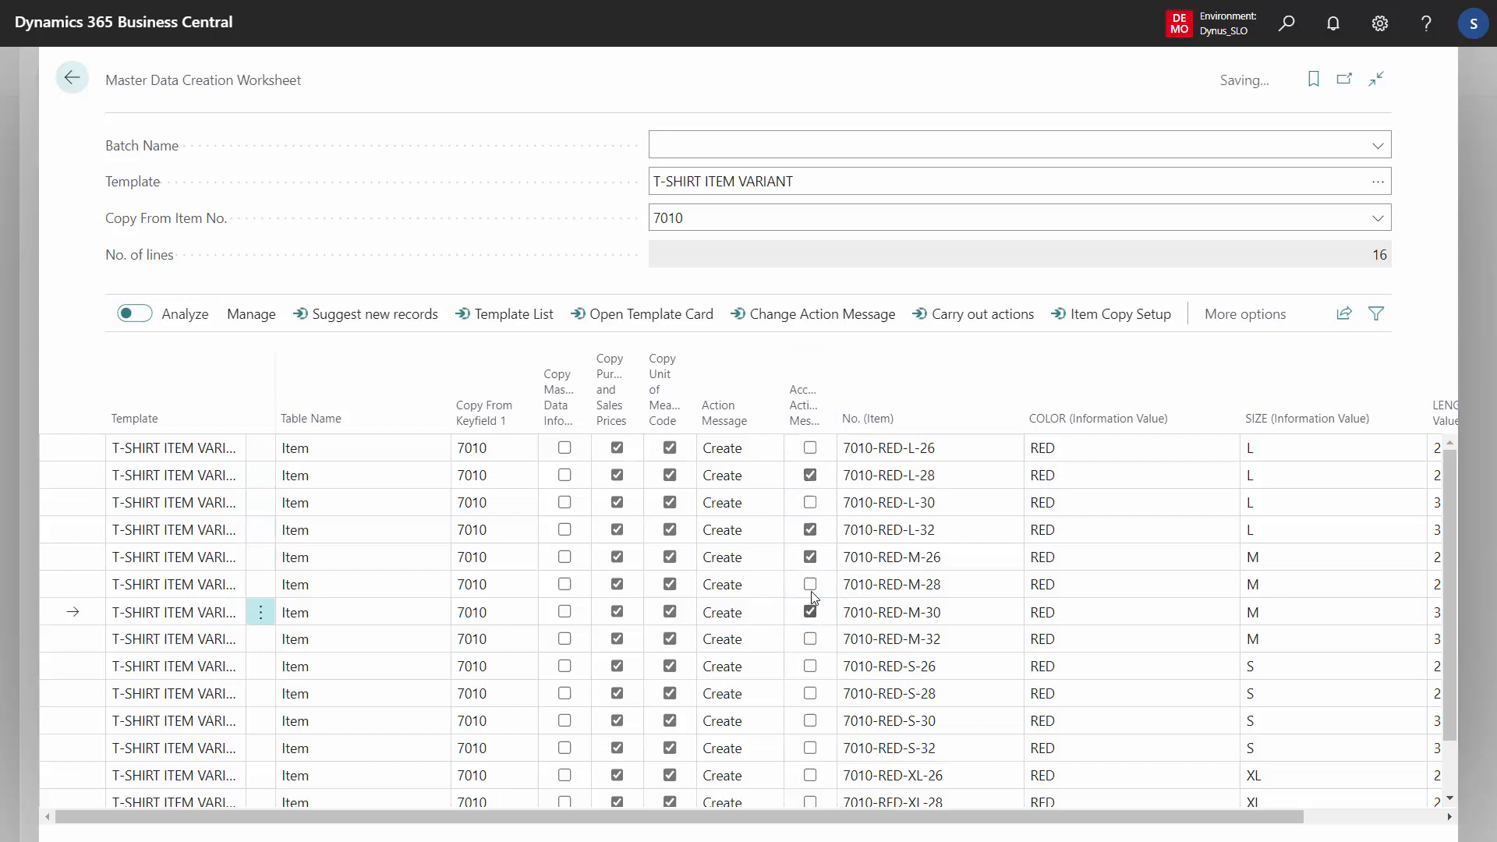
{"action": "left_click", "coordinate": [812, 589]}
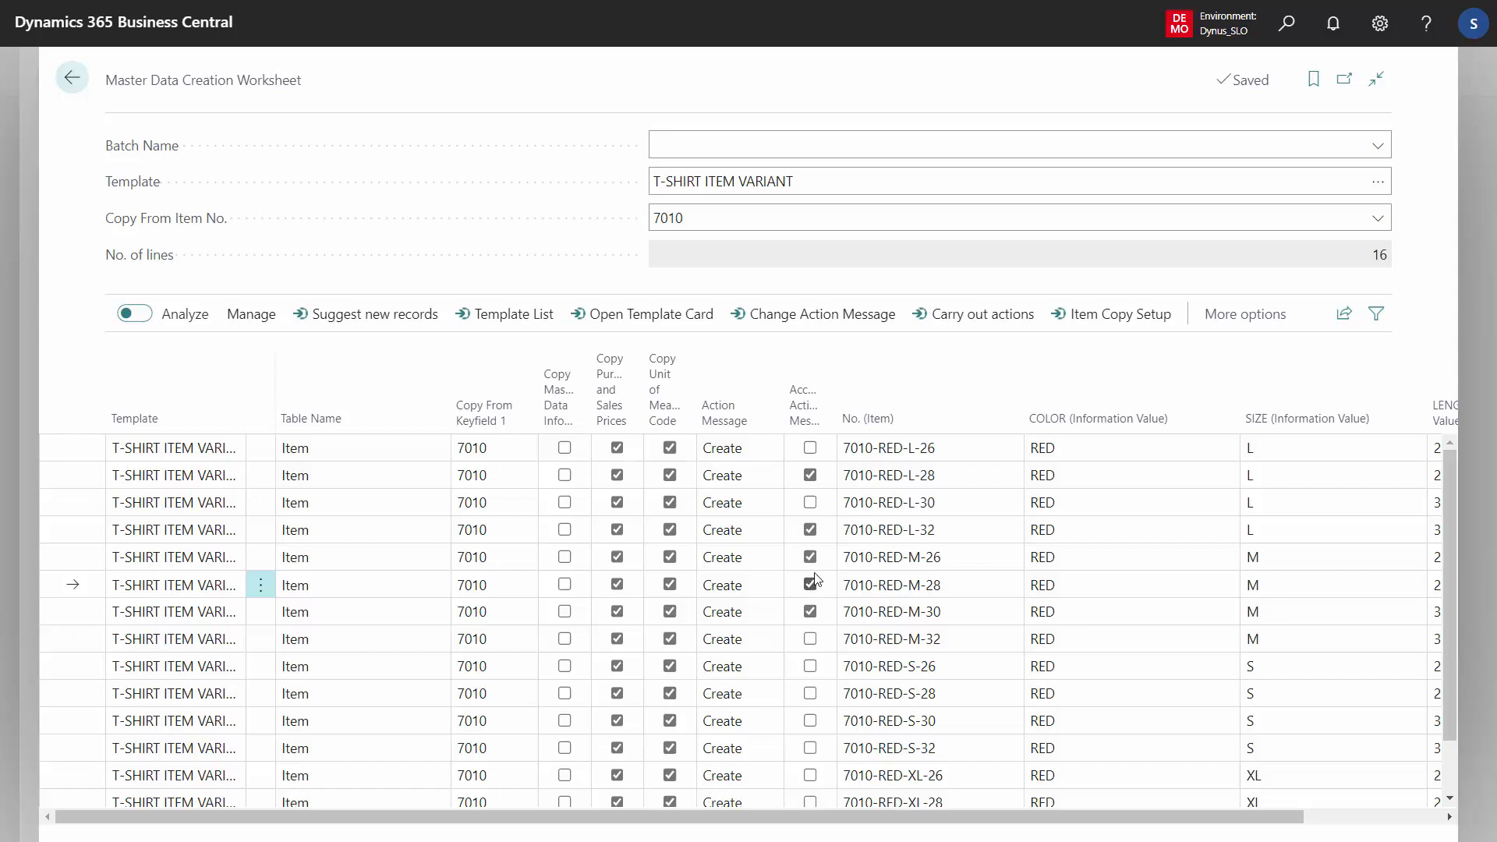
{"action": "left_click", "coordinate": [978, 314]}
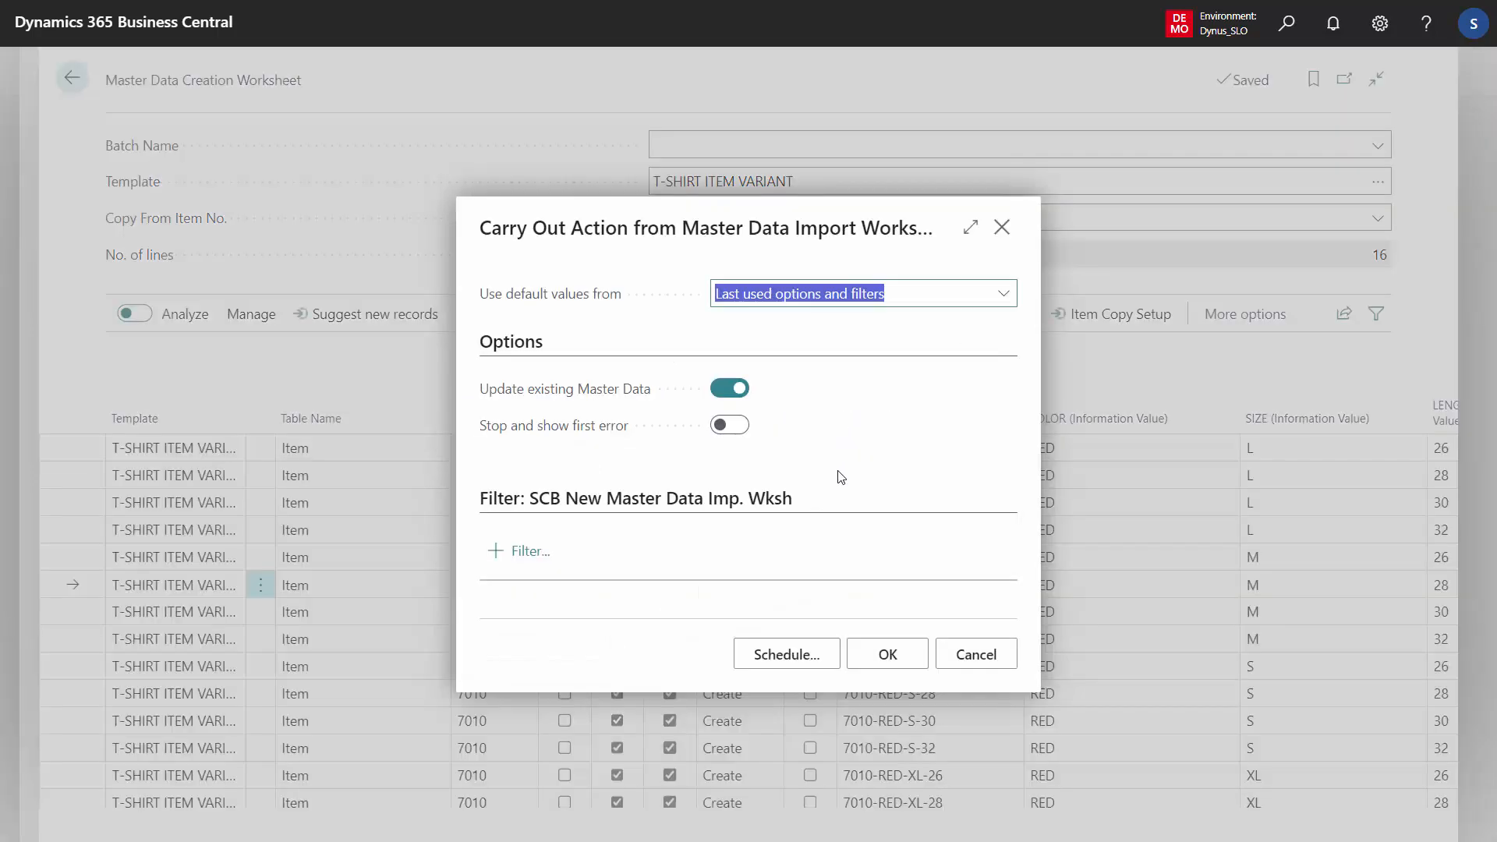
{"action": "left_click", "coordinate": [888, 653]}
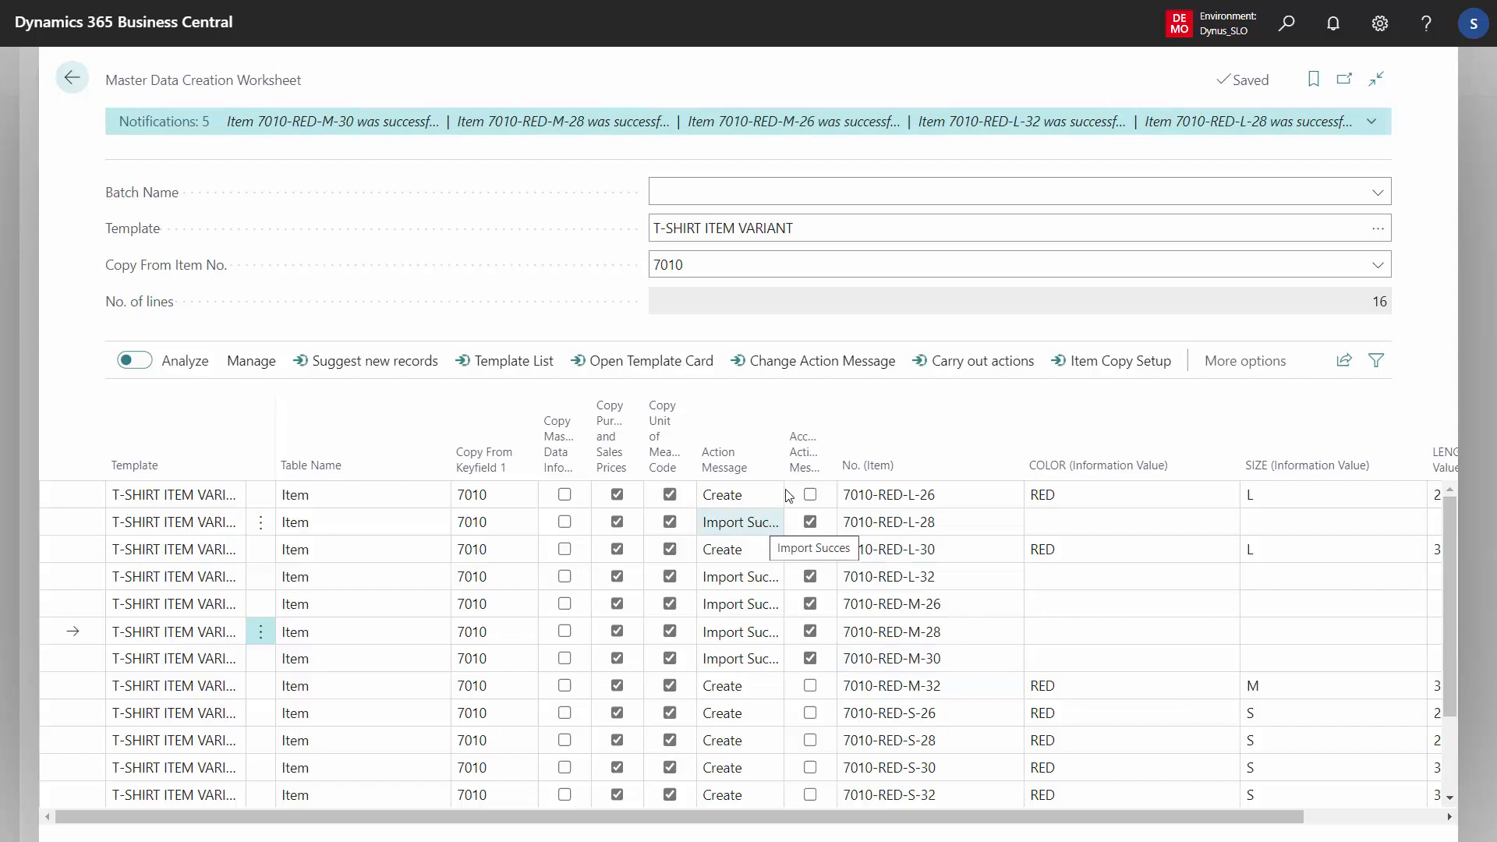
Accept the action message on all remaining worksheet lines and carry out the actions for them
{"action": "left_click", "coordinate": [811, 375]}
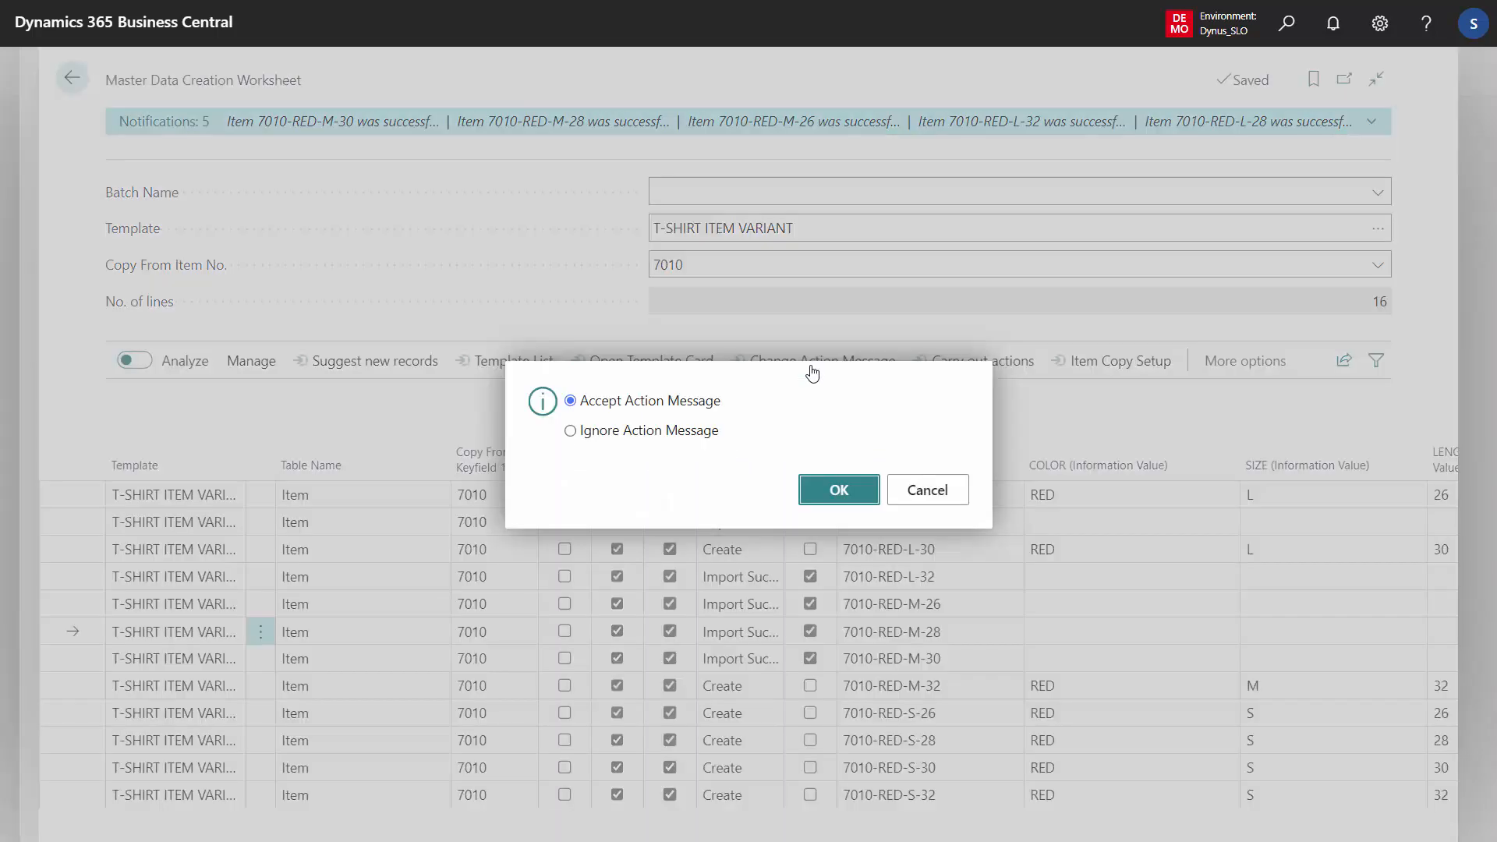
{"action": "left_click", "coordinate": [852, 491]}
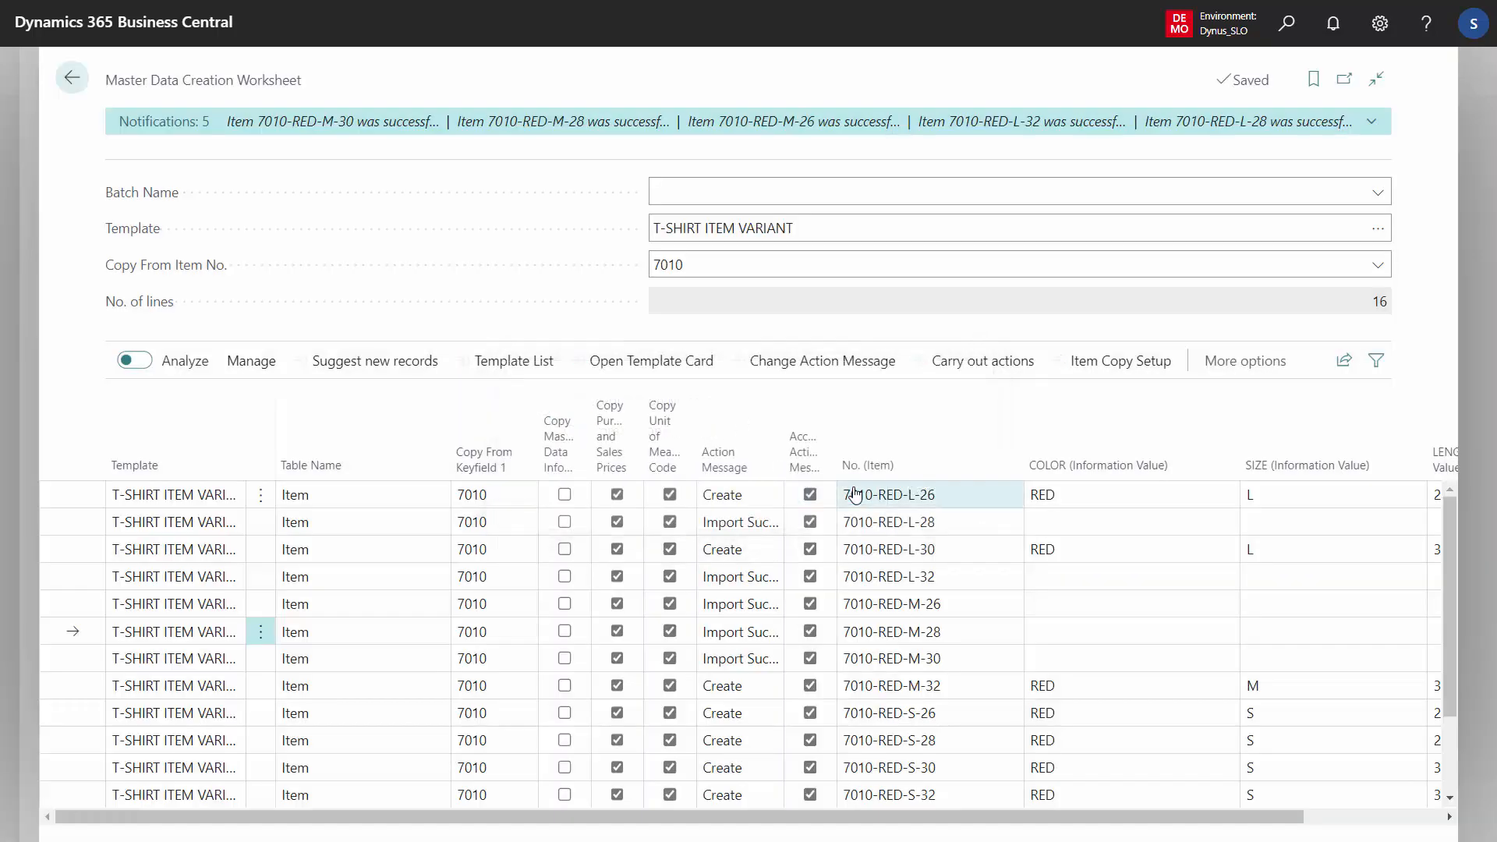
{"action": "left_click", "coordinate": [974, 363]}
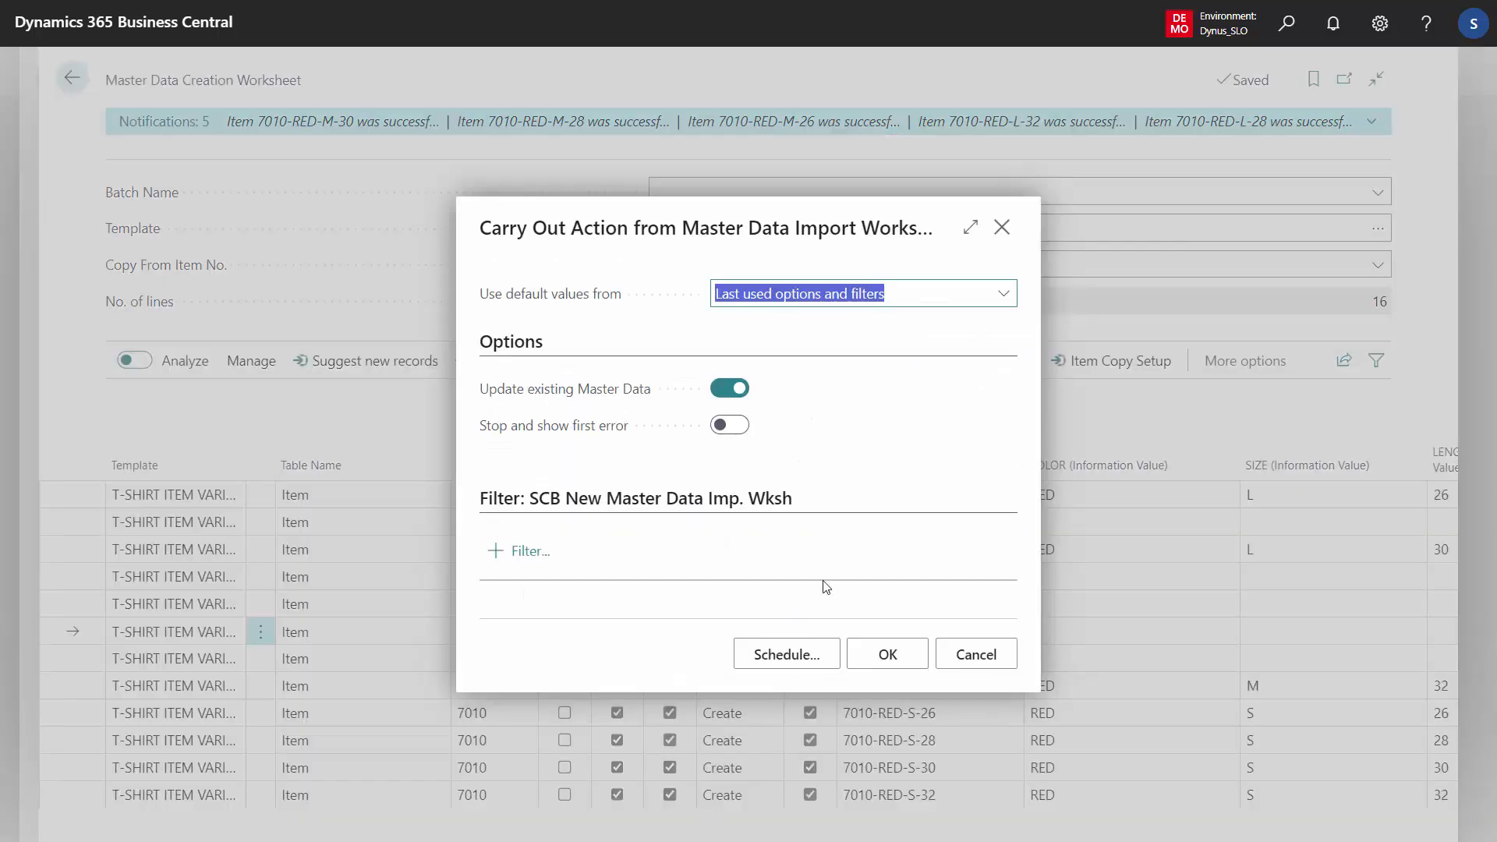
{"action": "left_click", "coordinate": [891, 653]}
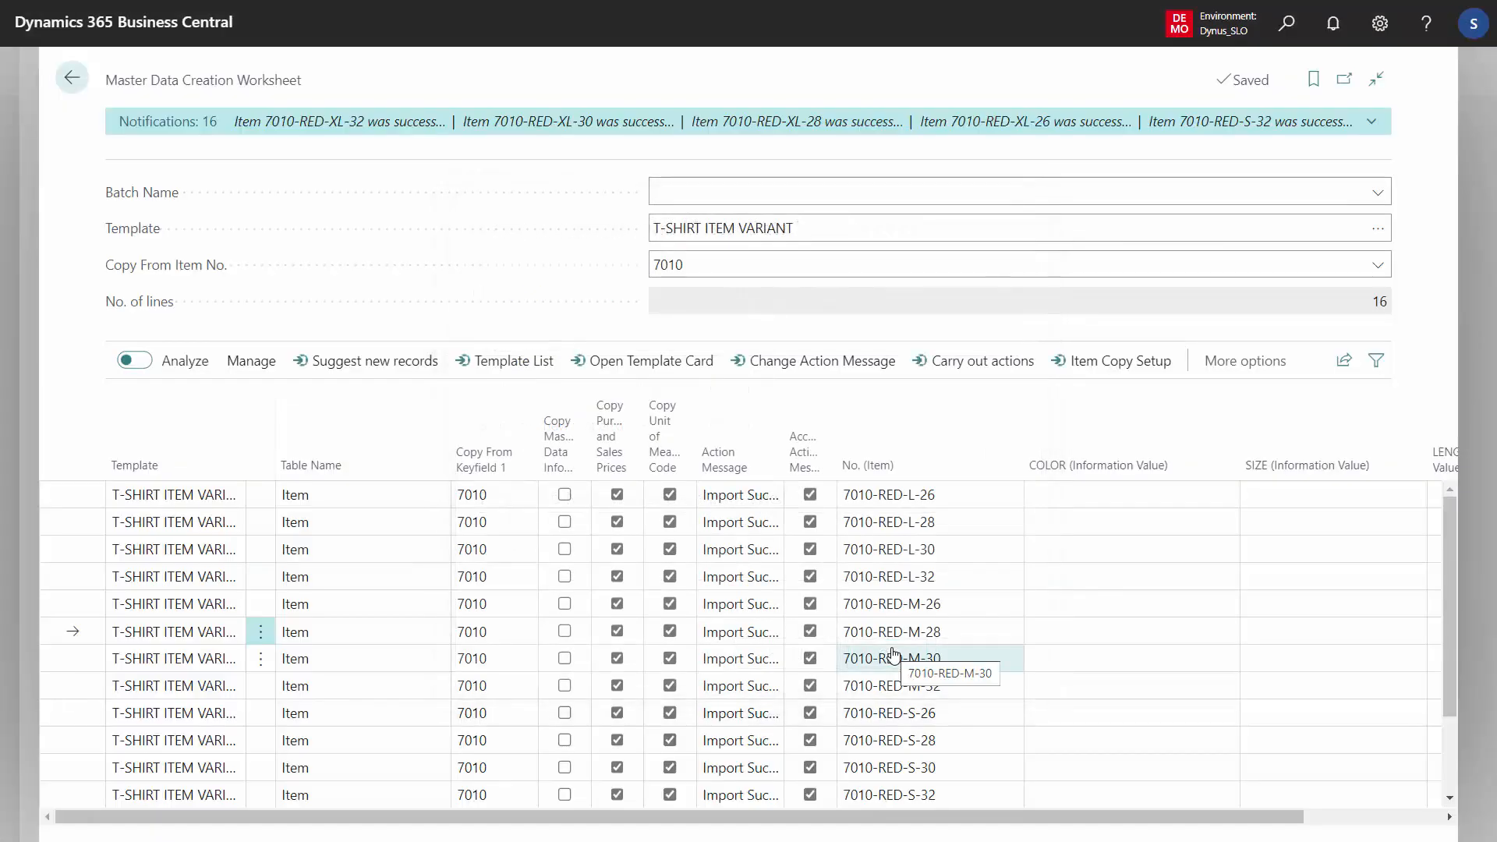
Select all processed lines in the worksheet and delete them
{"action": "left_click", "coordinate": [507, 558]}
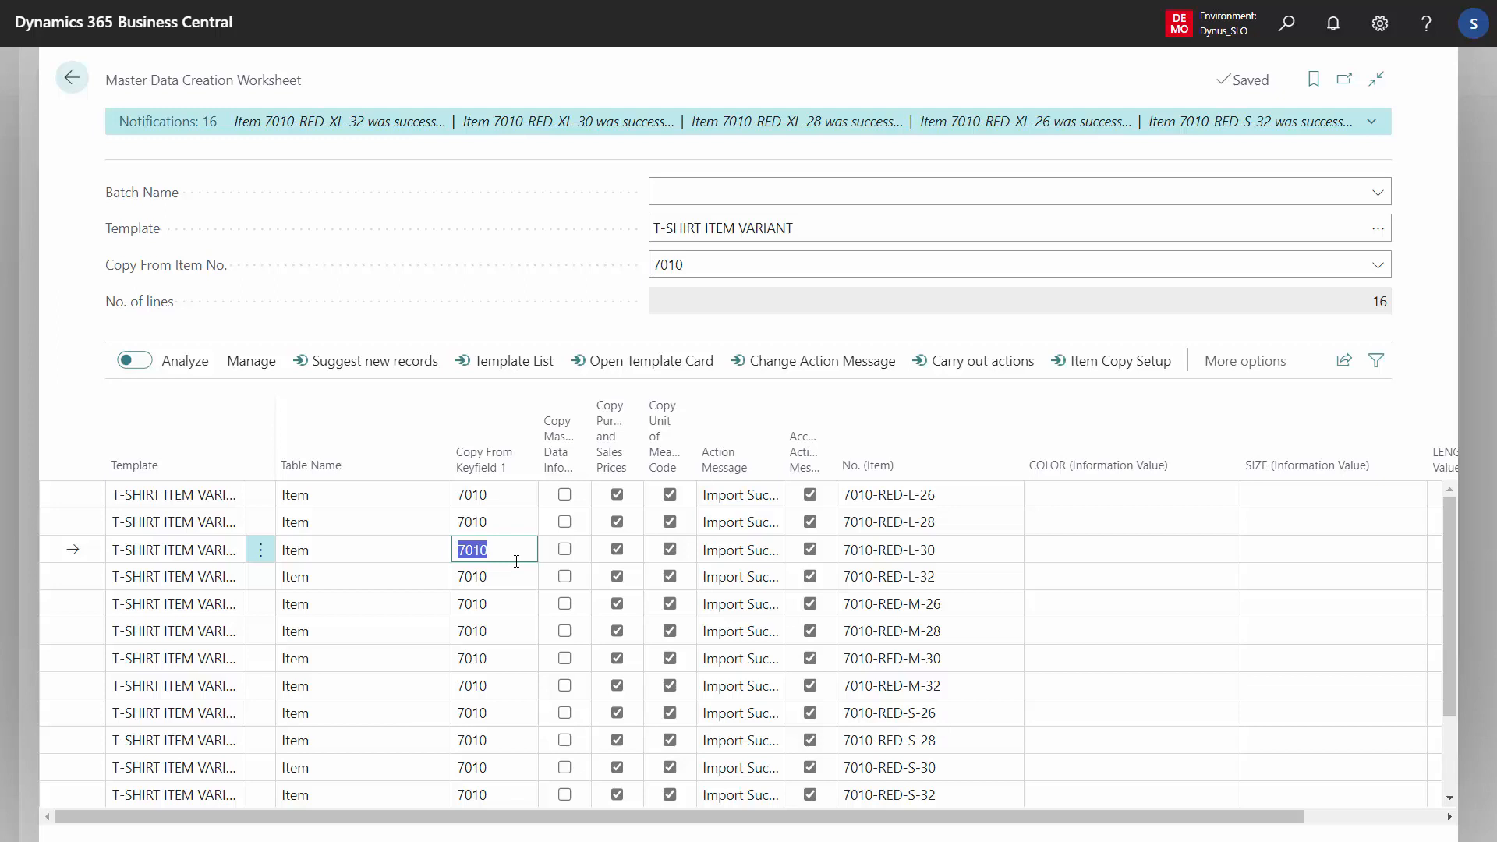
{"action": "left_click", "coordinate": [261, 550]}
{"action": "left_click", "coordinate": [245, 620]}
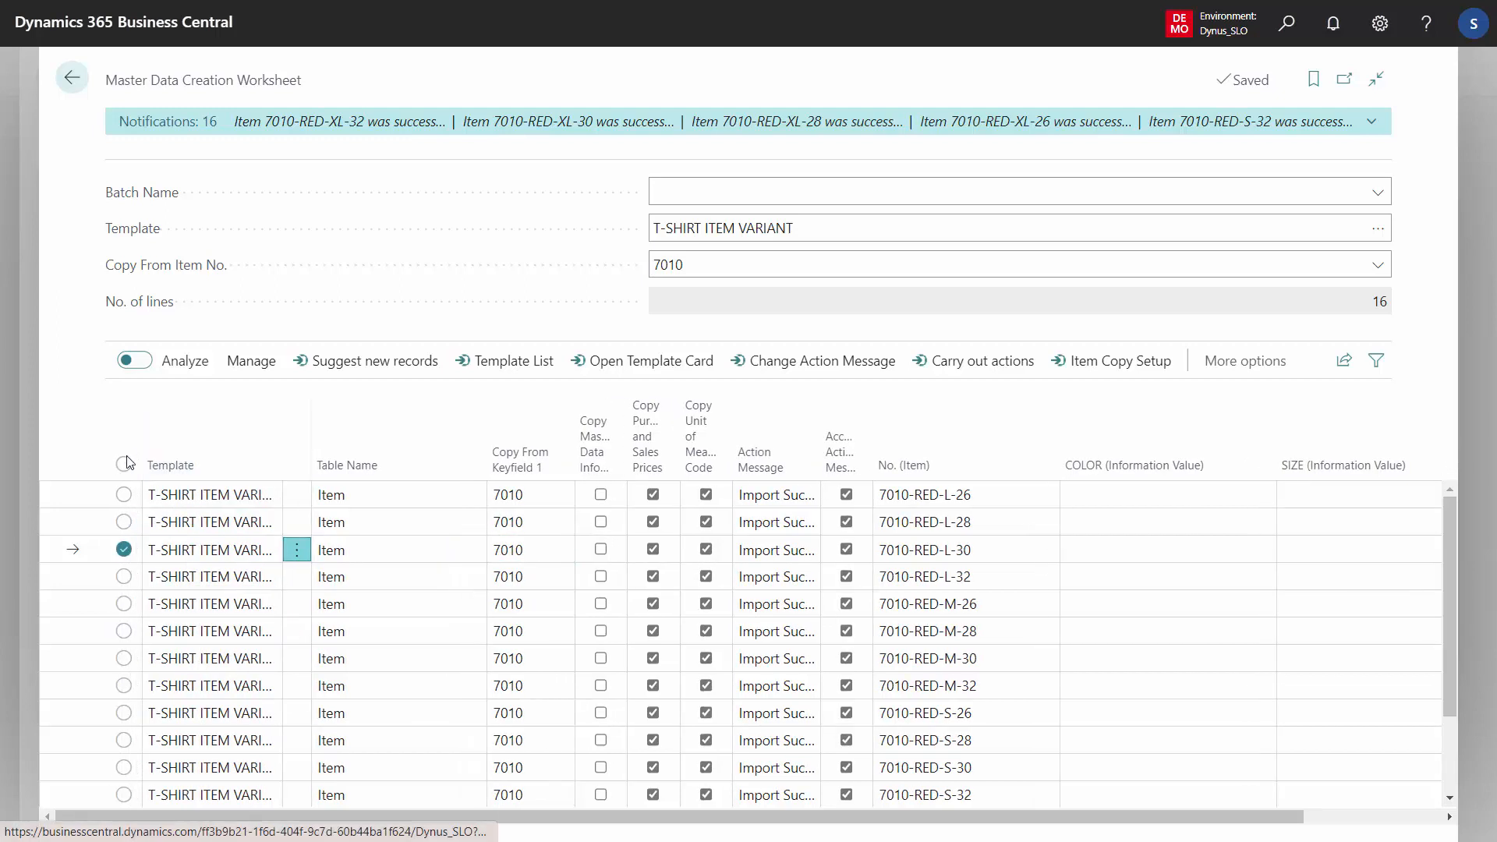
{"action": "left_click", "coordinate": [123, 464]}
{"action": "left_click", "coordinate": [251, 361]}
{"action": "left_click", "coordinate": [144, 401]}
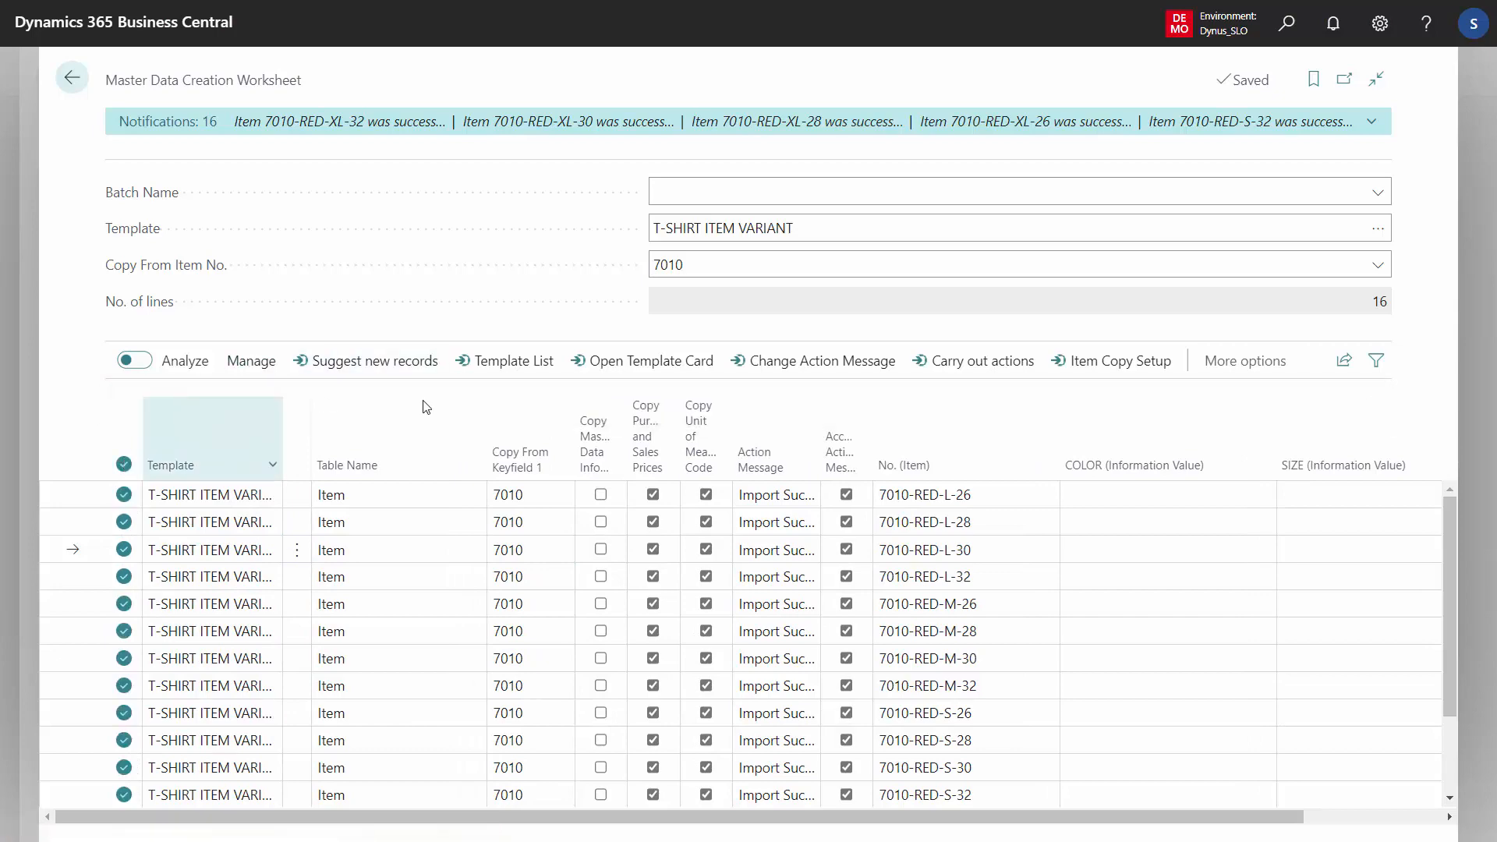
{"action": "left_click", "coordinate": [839, 489]}
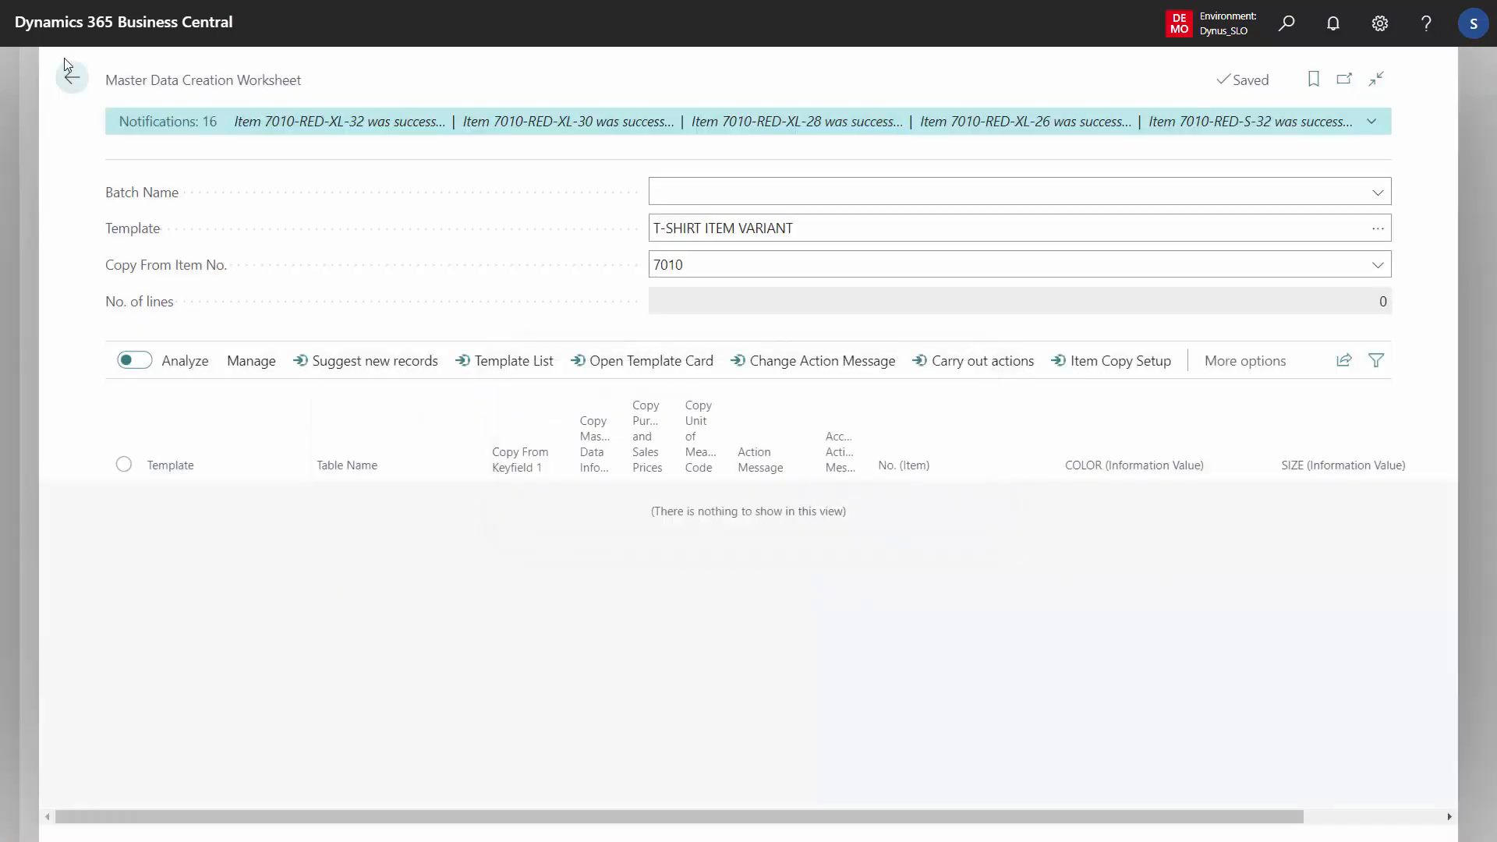
Return to the item list, open the card of item 7010-RED-L-30 and inspect its Style settings
{"action": "left_click", "coordinate": [71, 78]}
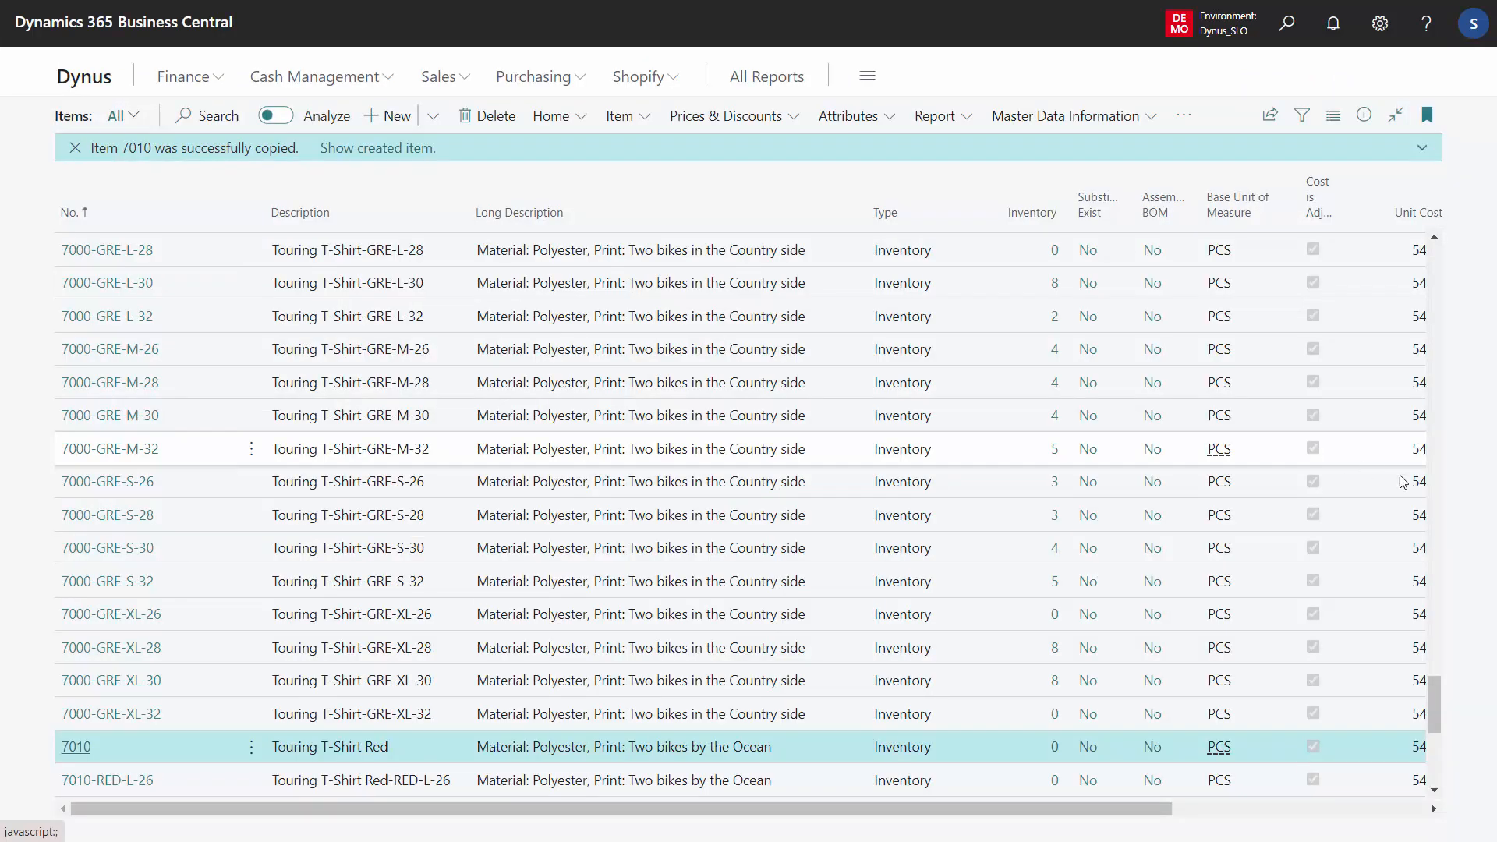
{"action": "left_click_drag", "start_coordinate": [1429, 700], "coordinate": [1444, 727]}
{"action": "left_click", "coordinate": [612, 571]}
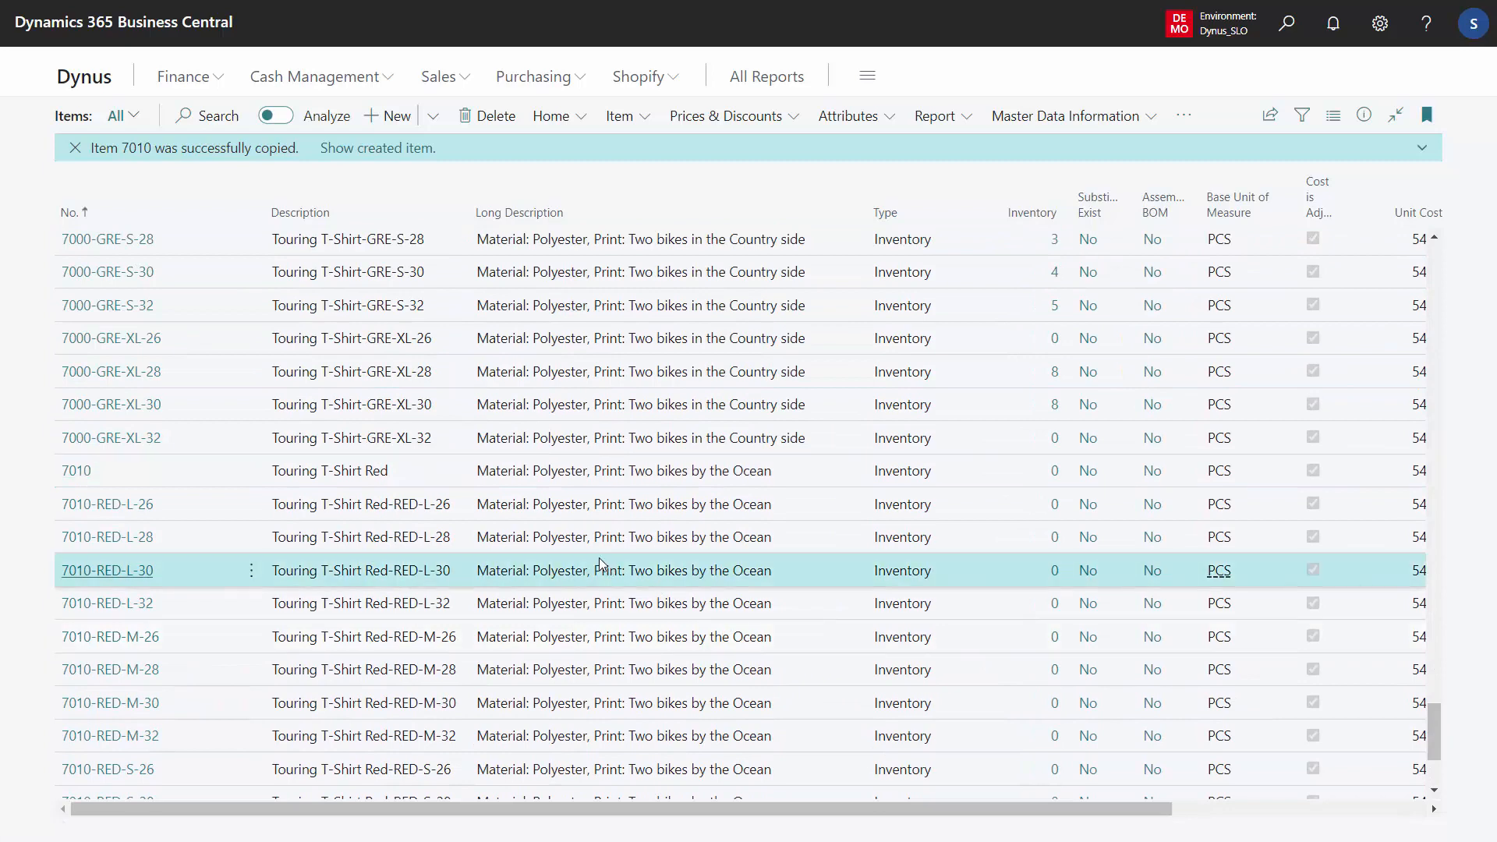
{"action": "left_click", "coordinate": [107, 571]}
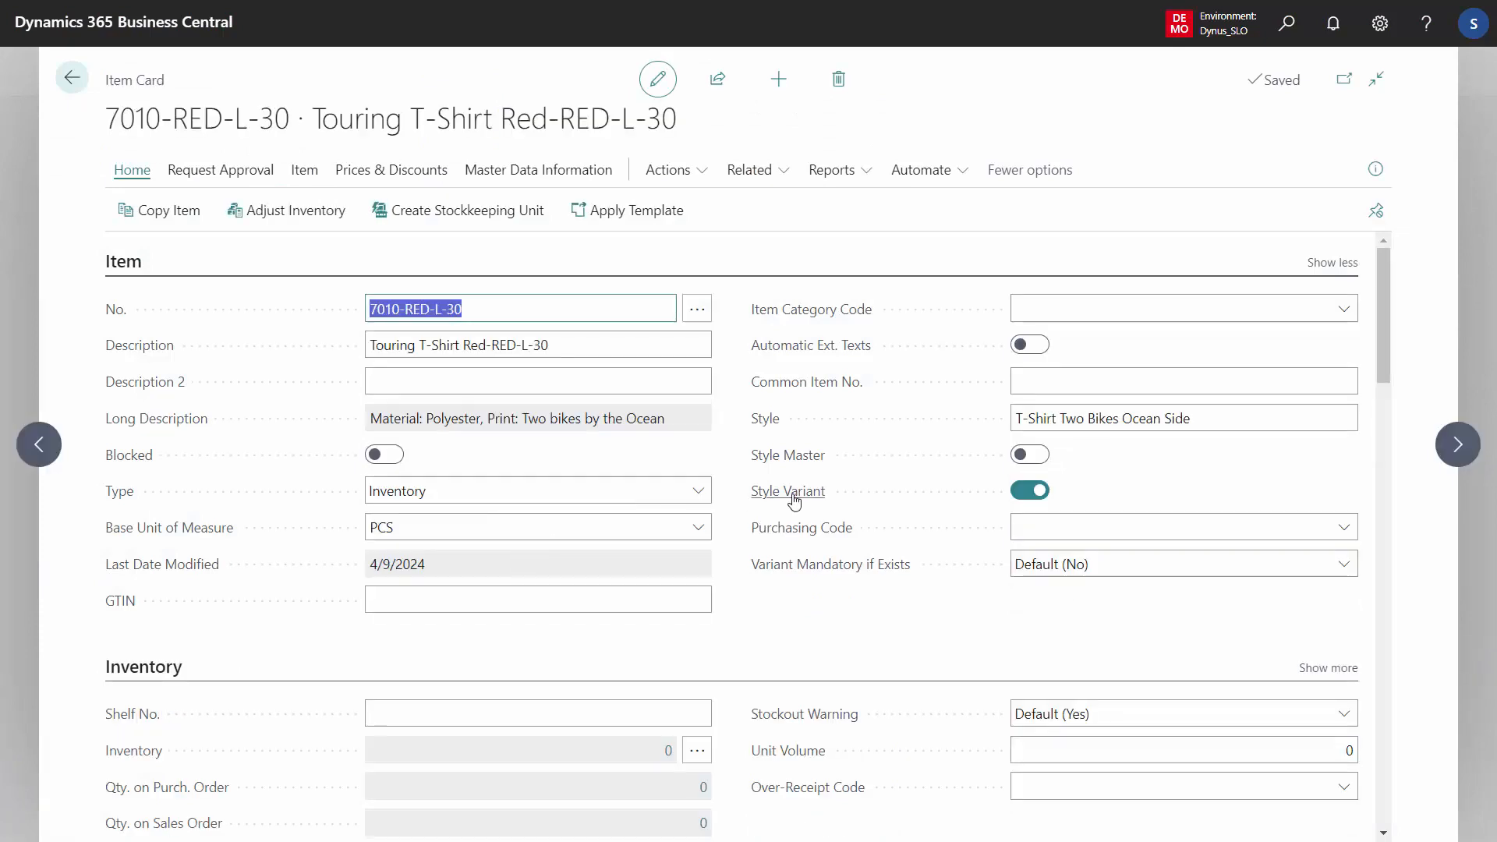
{"action": "mouse_move", "coordinate": [794, 500]}
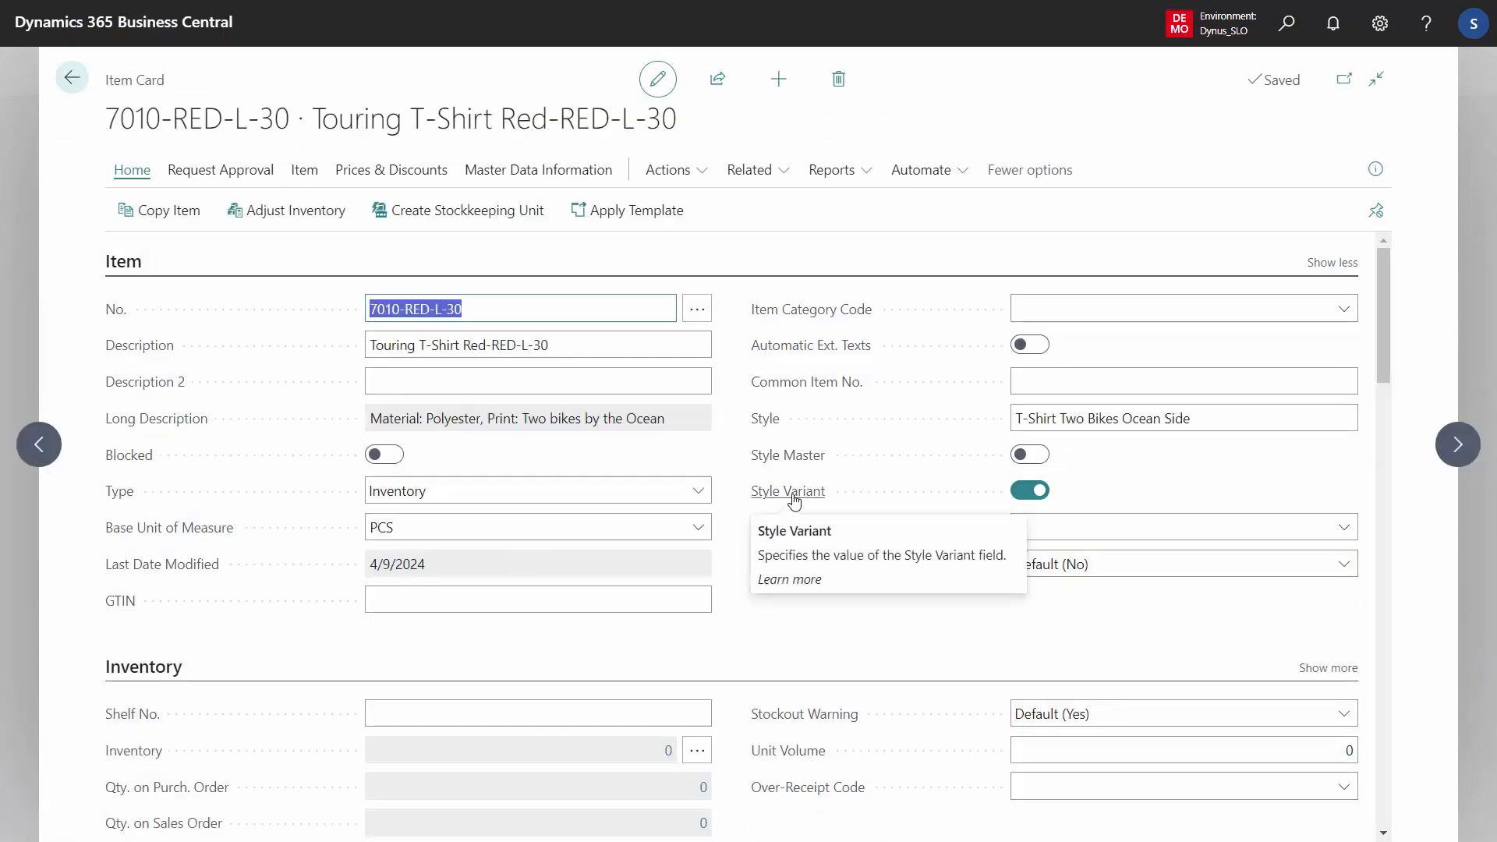
{"action": "left_click", "coordinate": [1123, 417]}
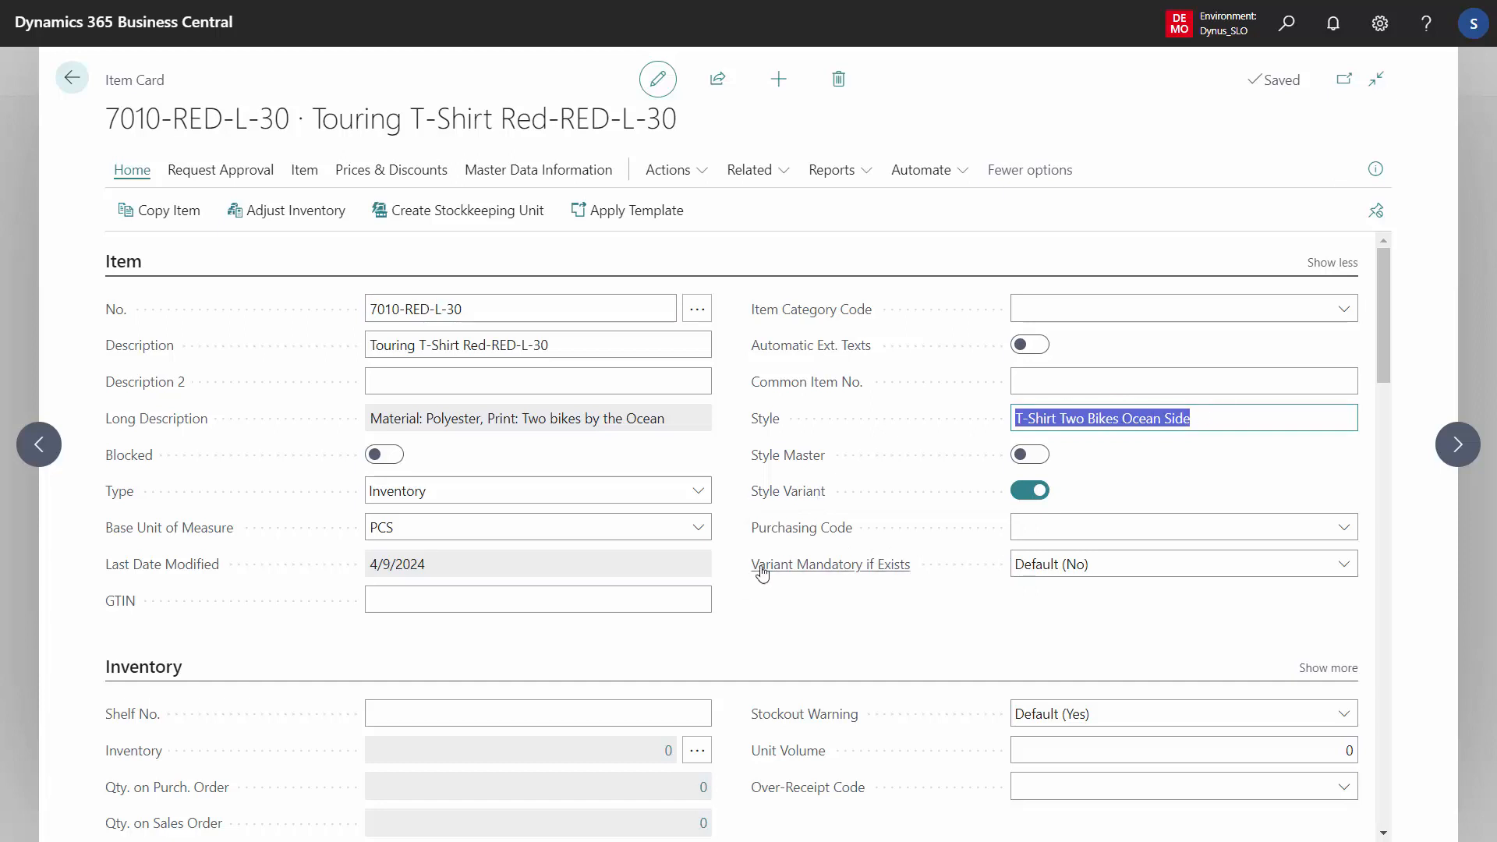
{"action": "mouse_move", "coordinate": [762, 573]}
Review the item's specifications and Style field, then close the item card
{"action": "left_click", "coordinate": [538, 170]}
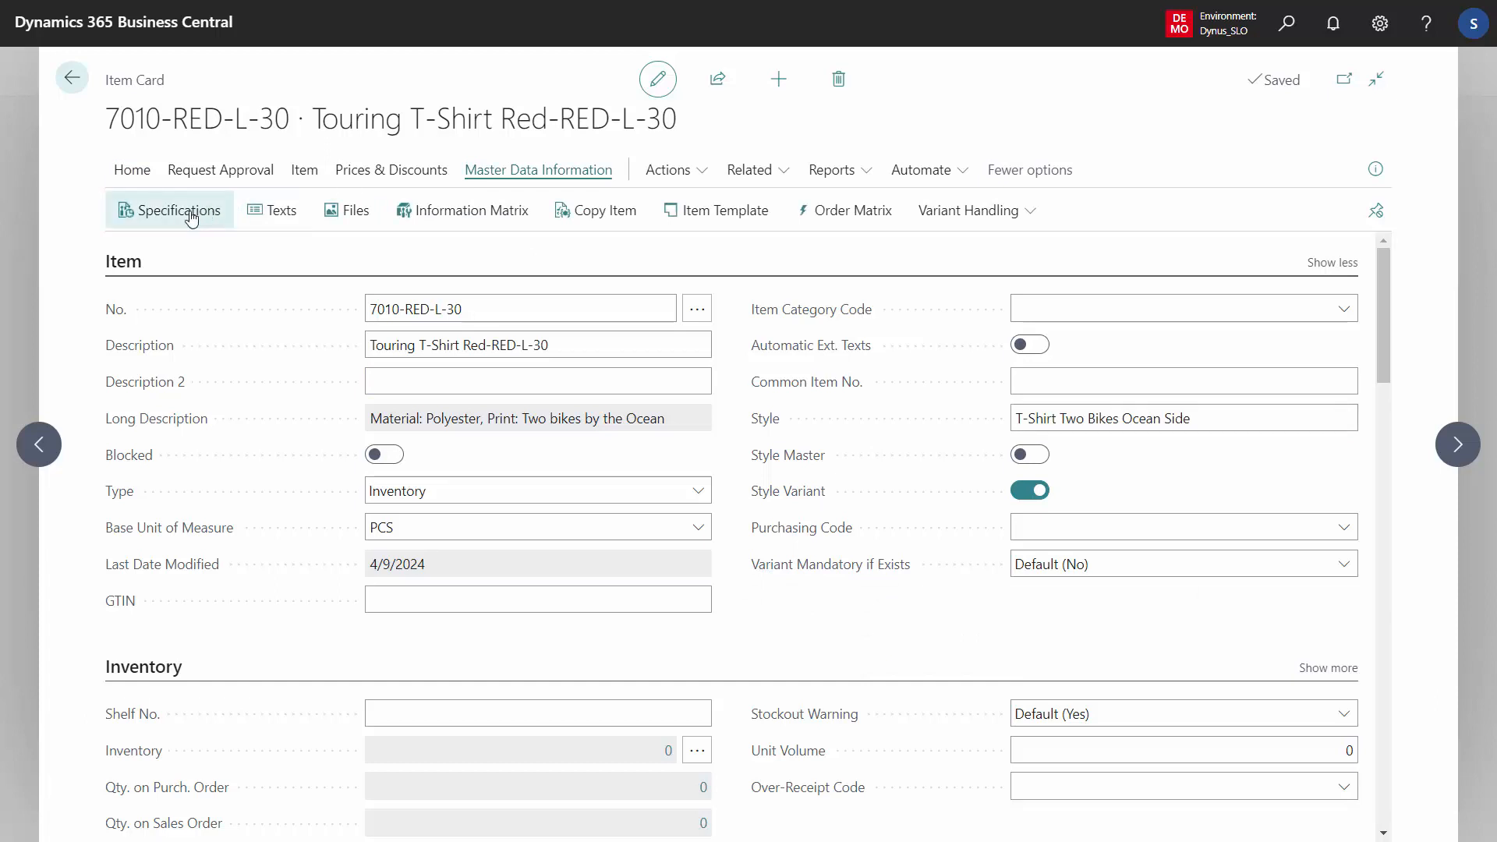
{"action": "left_click", "coordinate": [191, 219]}
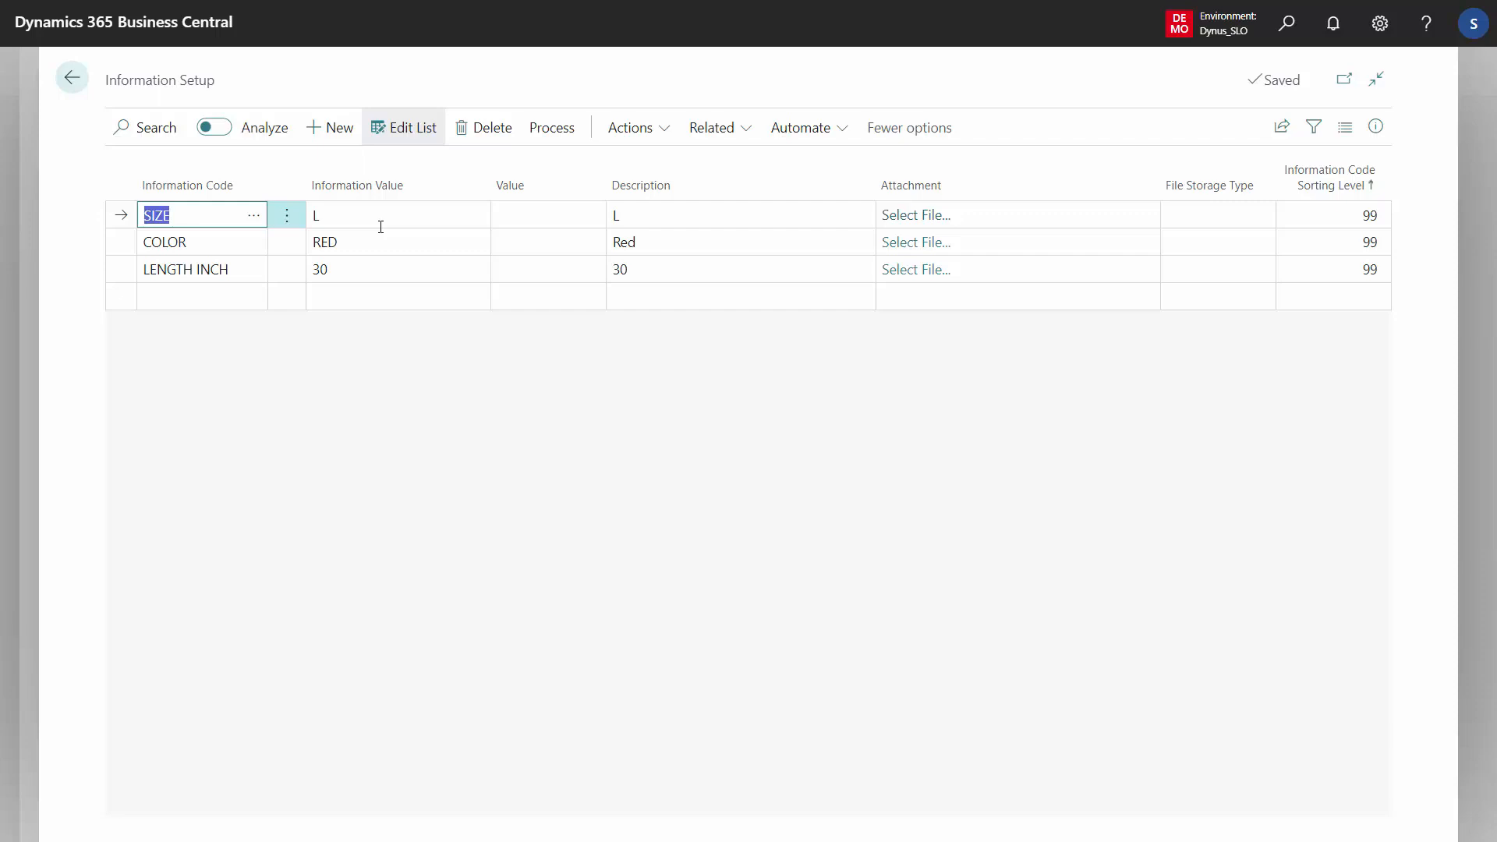
{"action": "left_click", "coordinate": [380, 227]}
{"action": "key", "text": "Escape"}
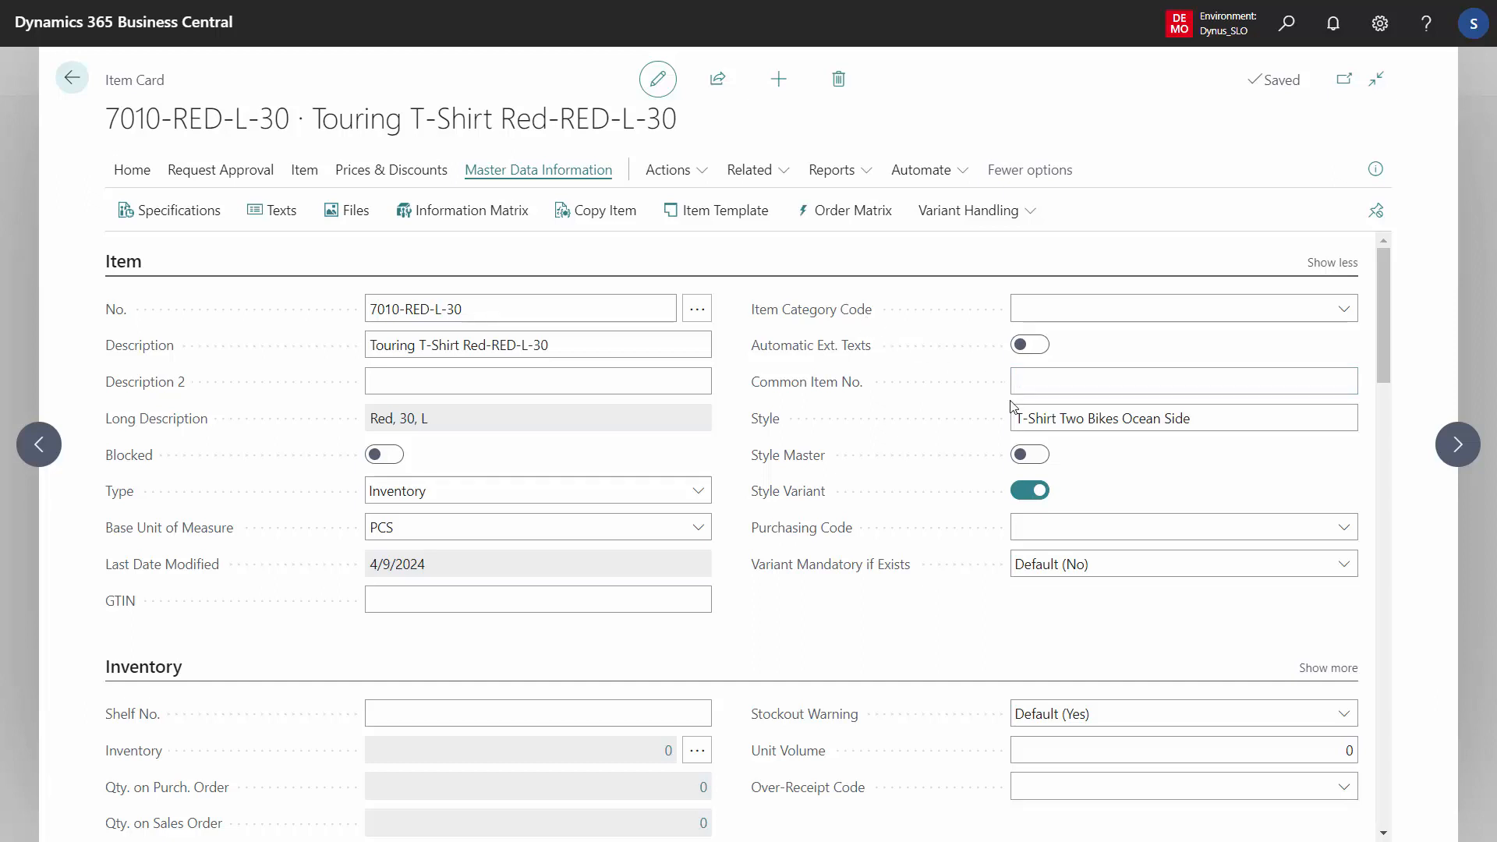
{"action": "left_click", "coordinate": [1144, 418]}
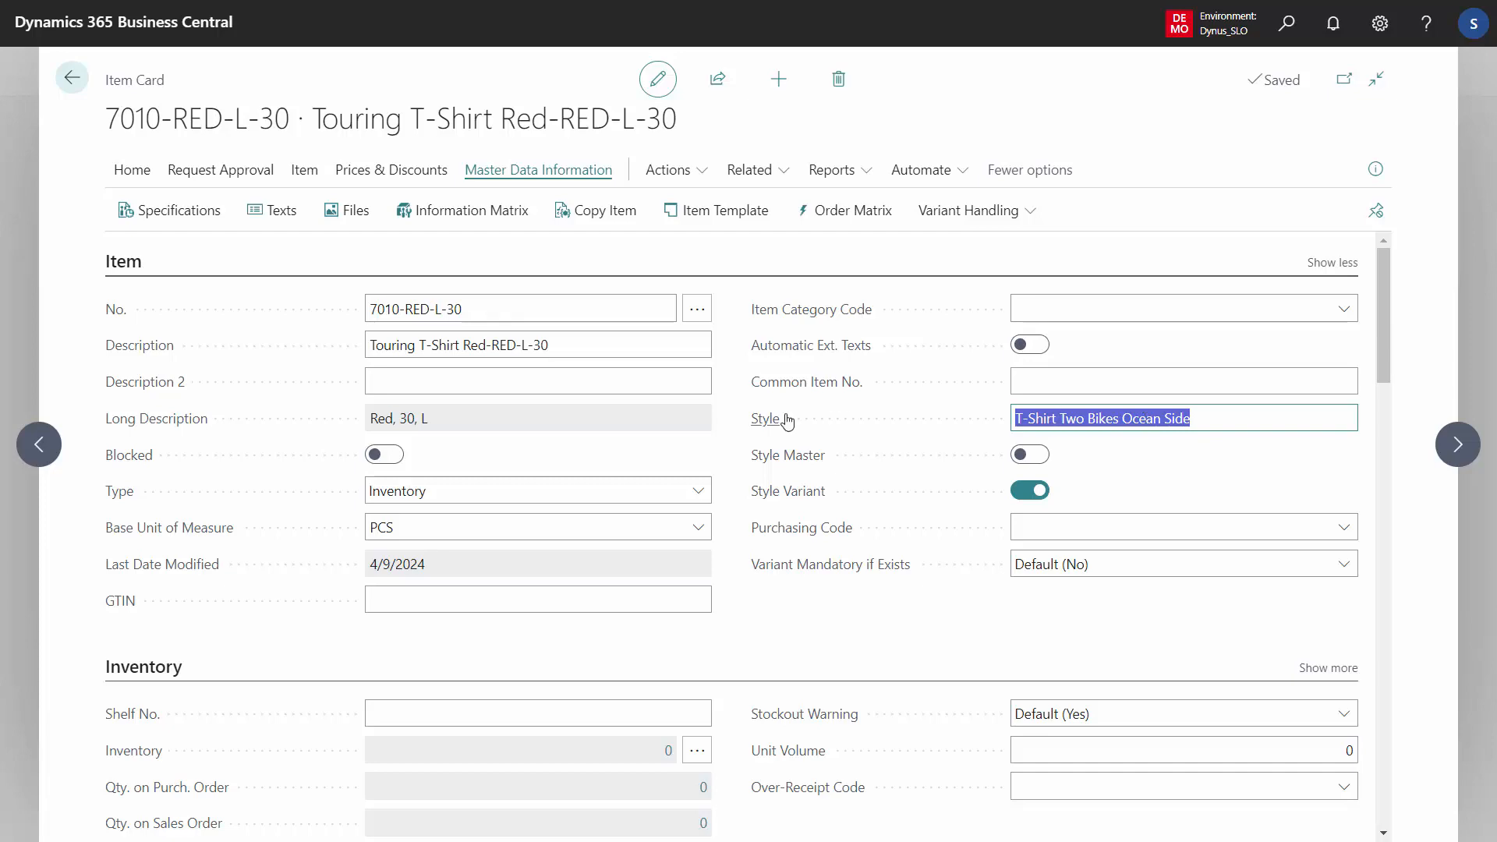
{"action": "left_click", "coordinate": [71, 86]}
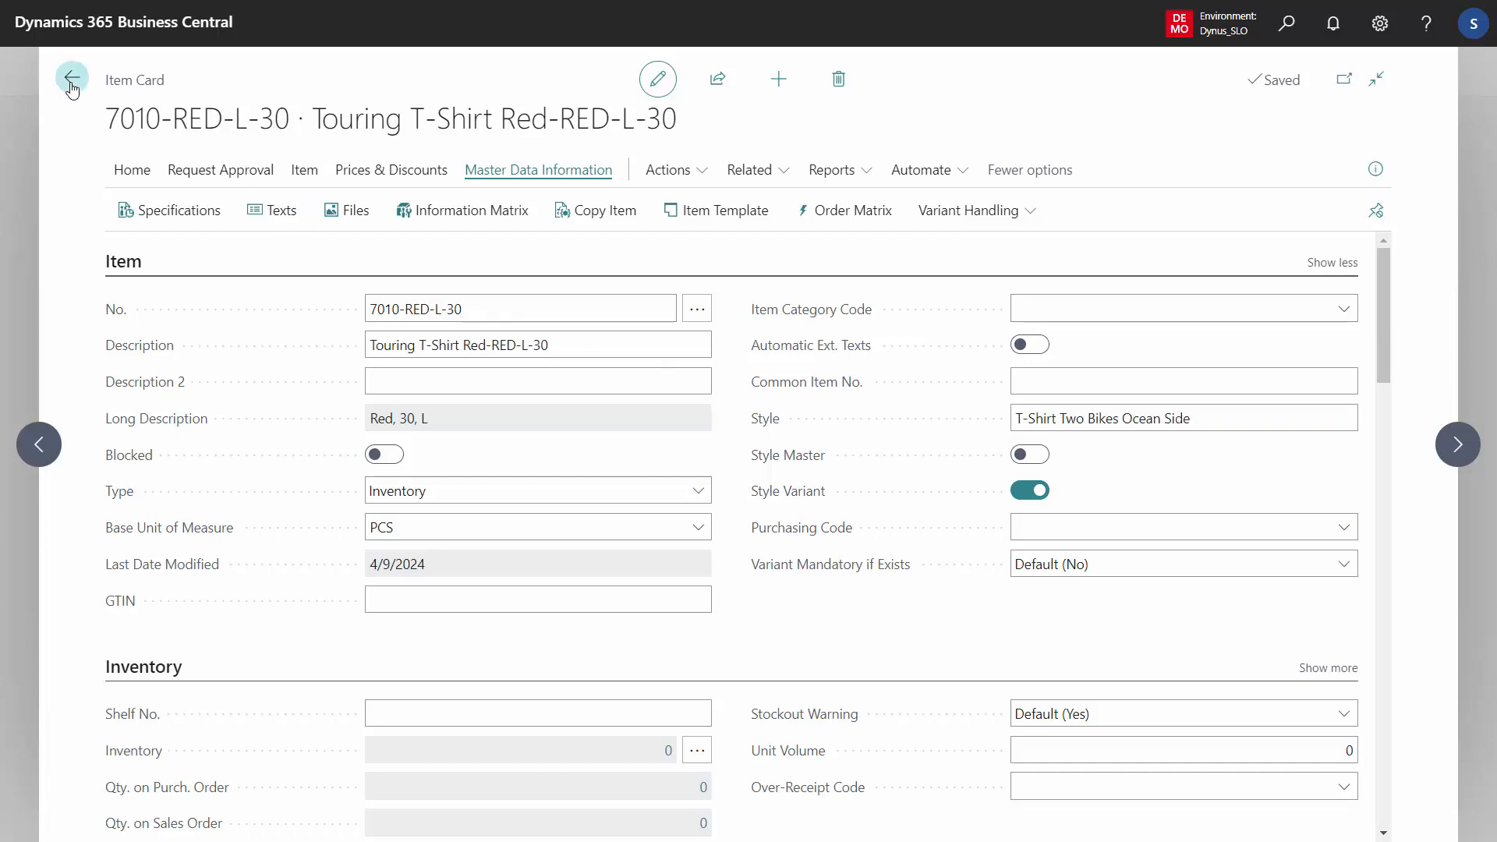